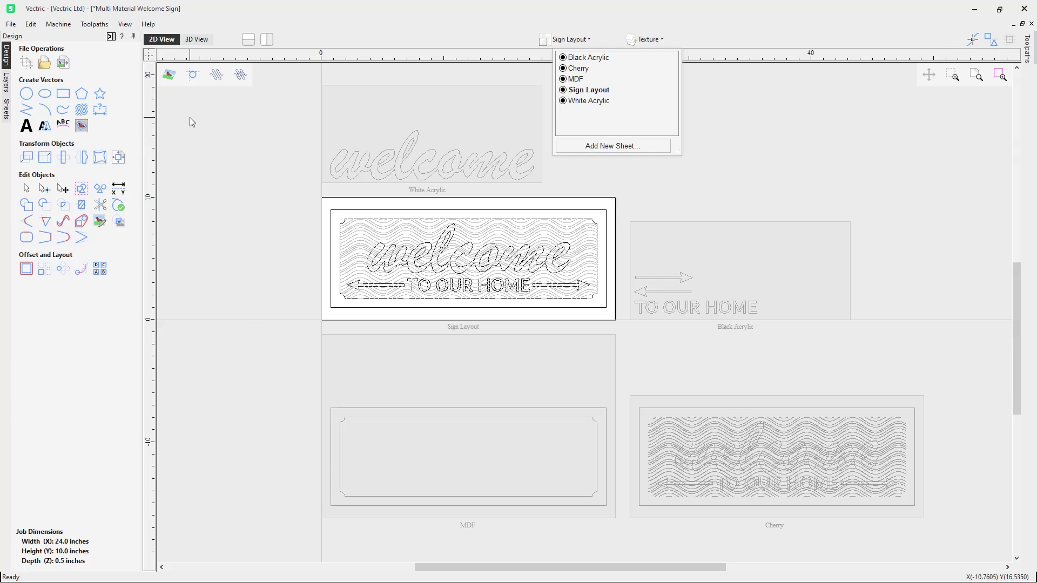
Step: Close the current sign file and open the existing file Multi Material Welcome Sign - Single Sheet
left_click(10, 24)
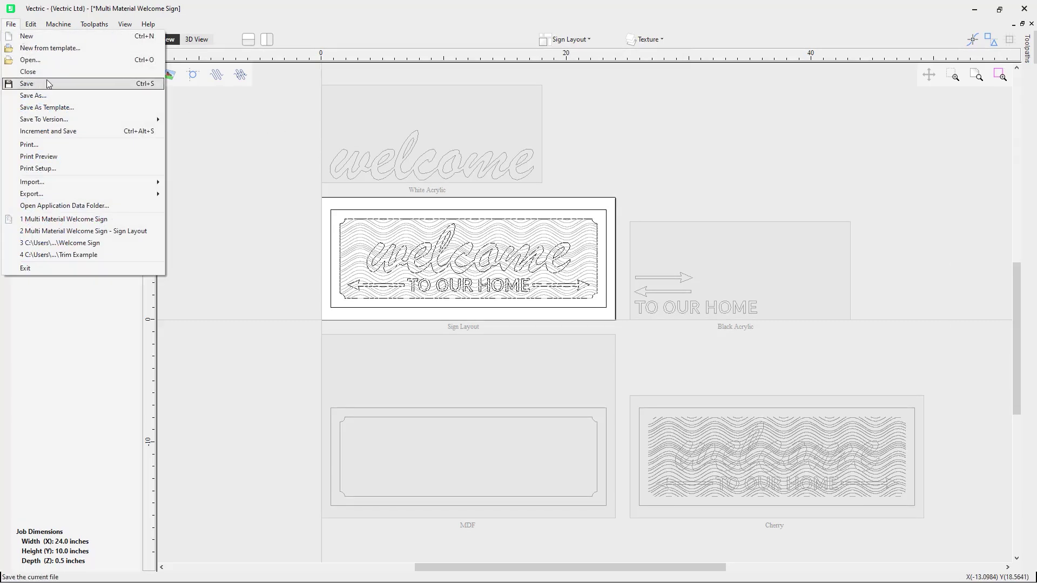
left_click(59, 77)
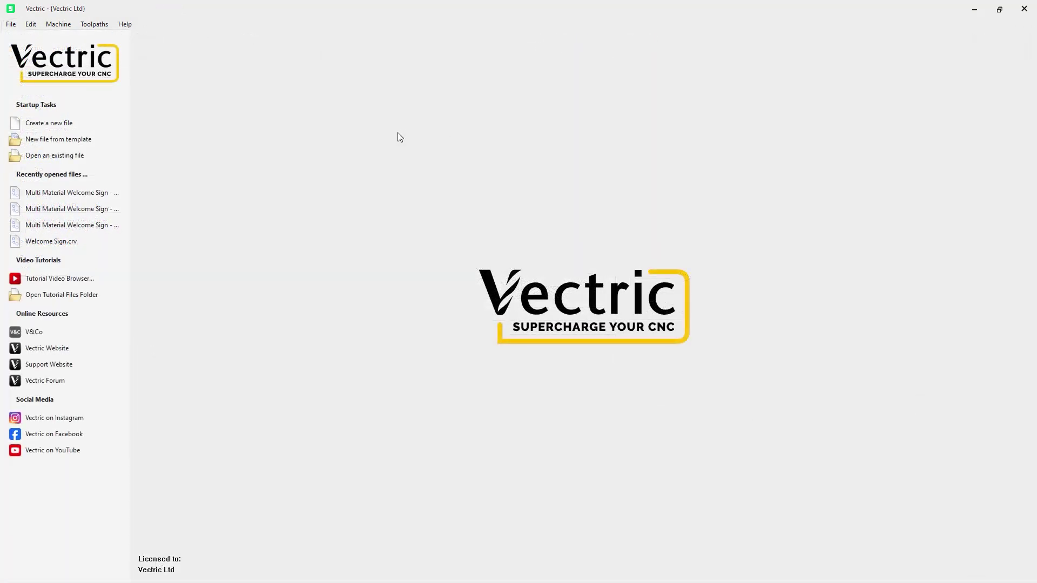
left_click(67, 156)
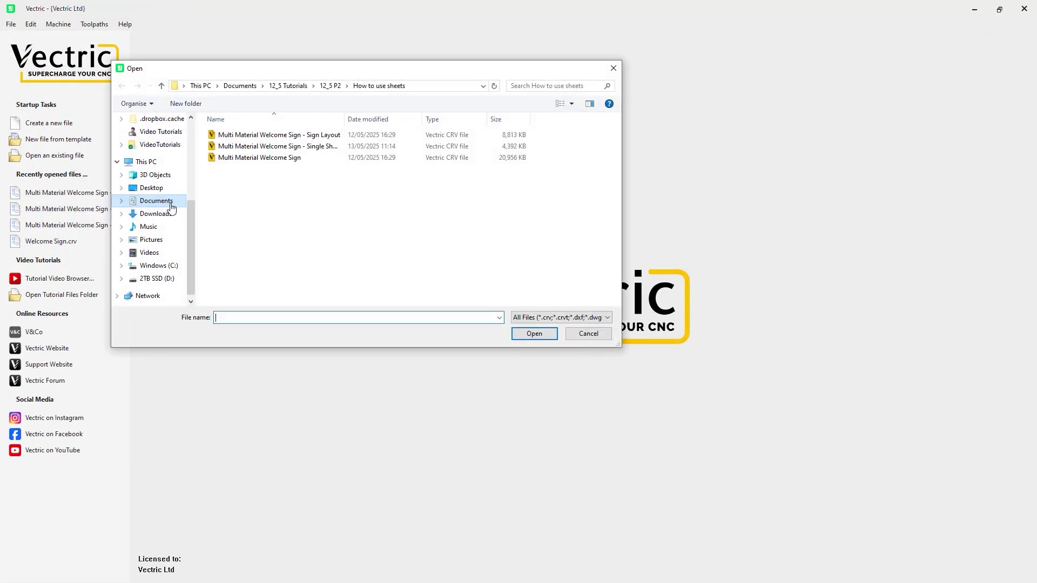
left_click(300, 147)
double_click(300, 147)
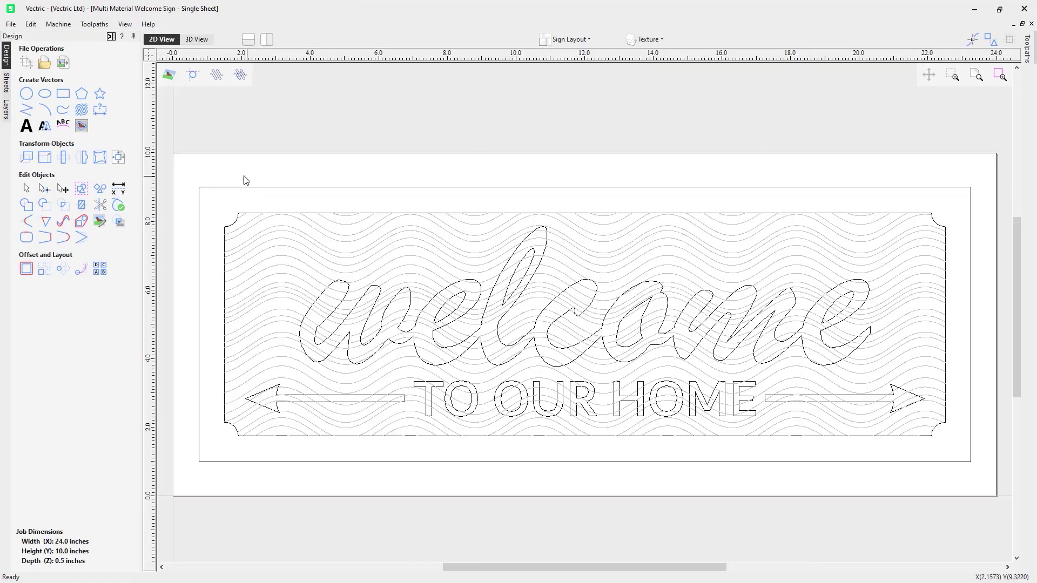
Step: Examine the sign design in the 3D view and check which sheets the job contains
left_click(197, 40)
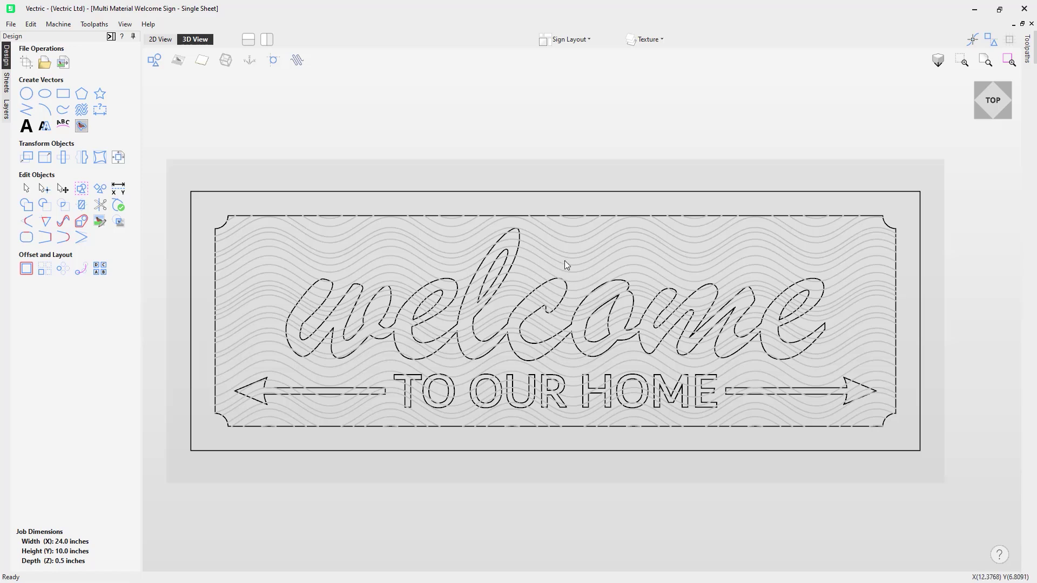
left_click(5, 82)
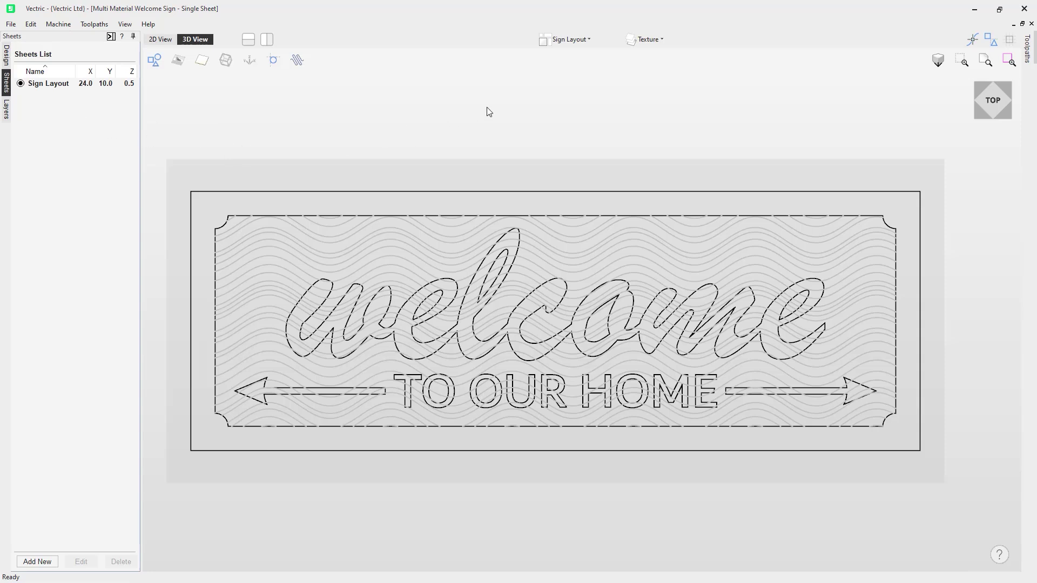
left_click(589, 40)
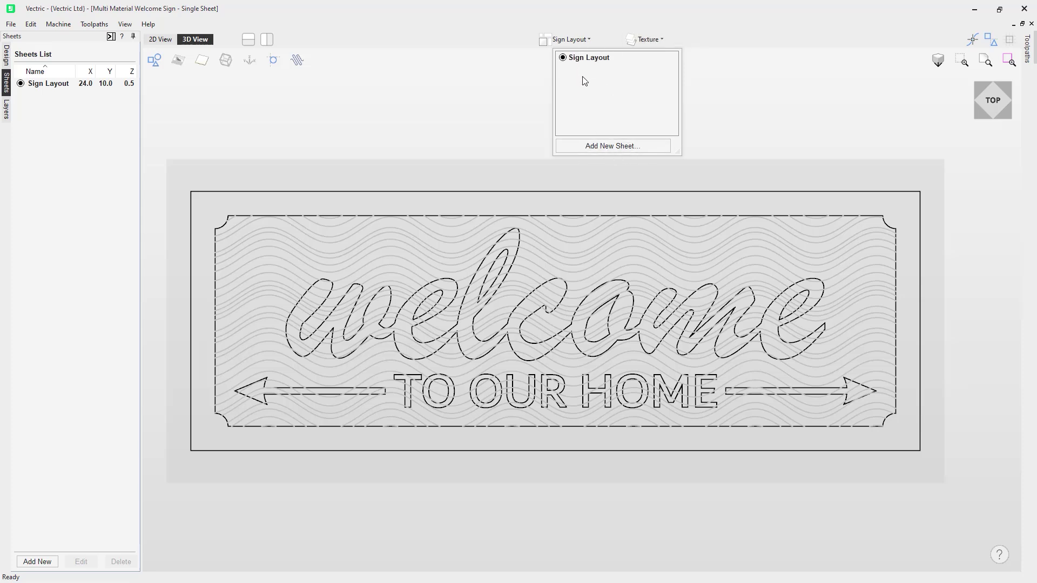
left_click(517, 86)
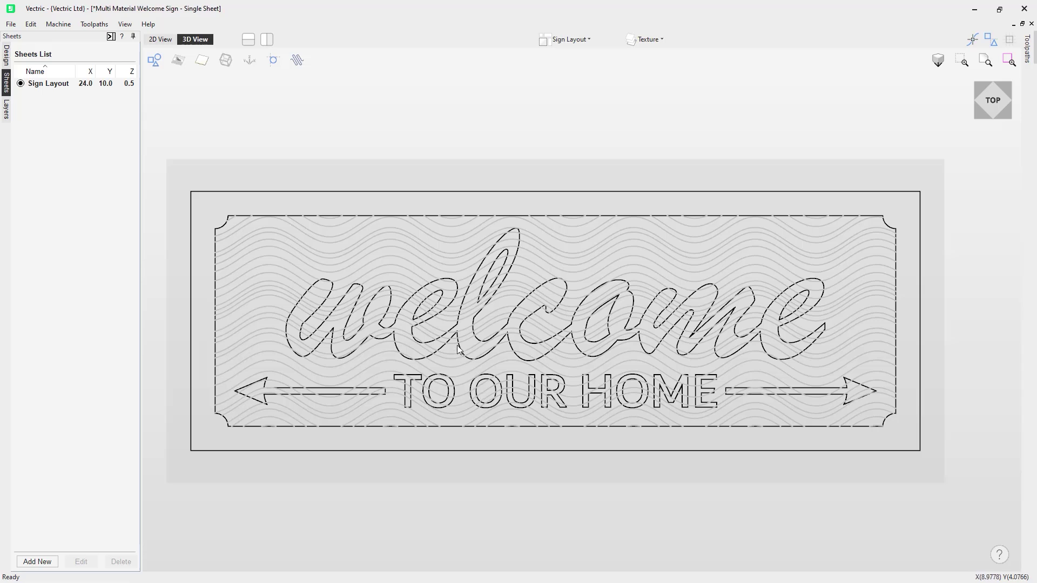
Step: Return to the 2D view, add a new blank sheet to the job and rename it Cherry
left_click(166, 43)
scroll(423, 262, "down", 1)
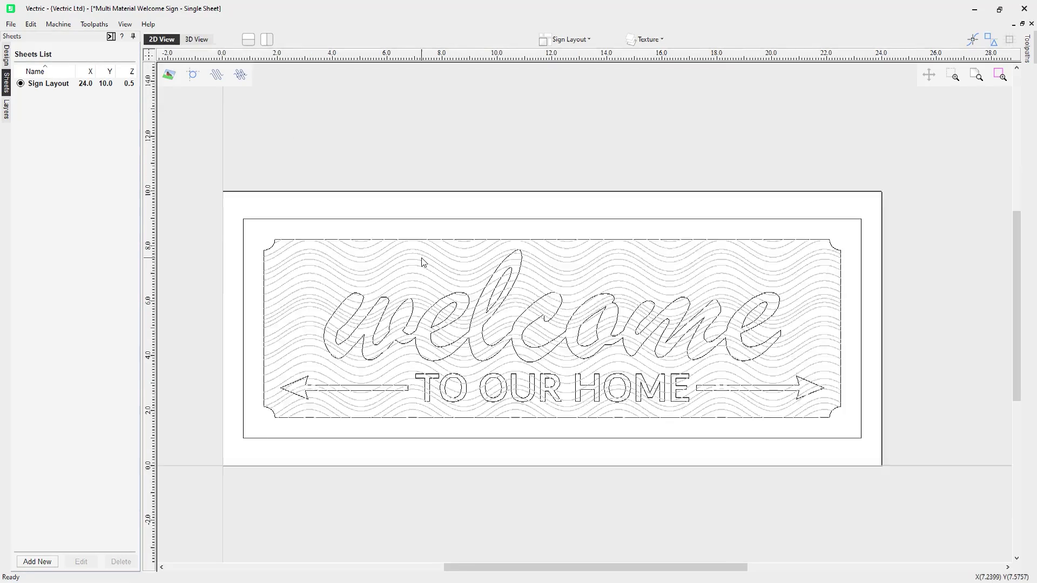
scroll(421, 258, "down", 4)
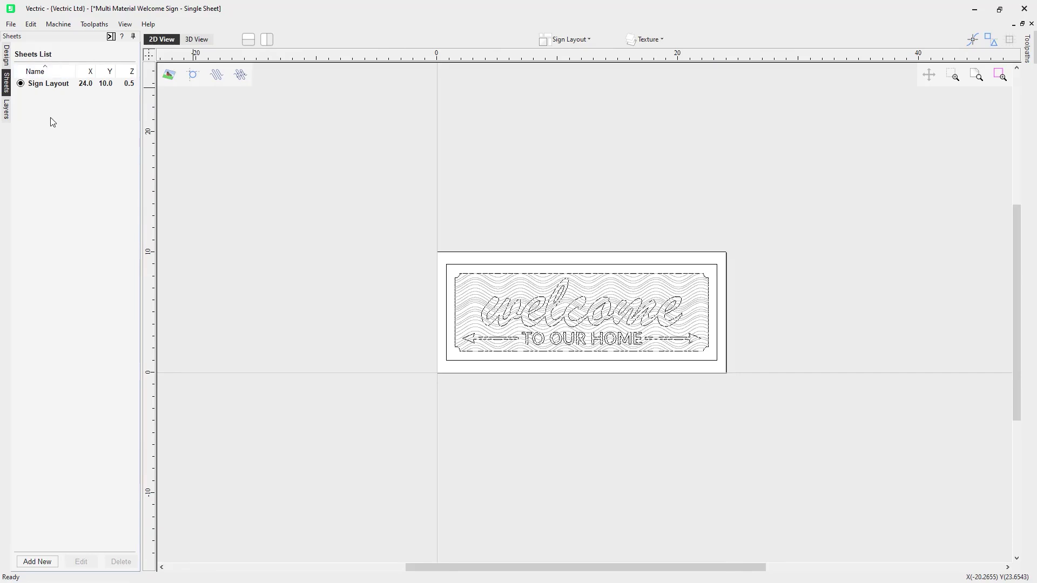
left_click(45, 562)
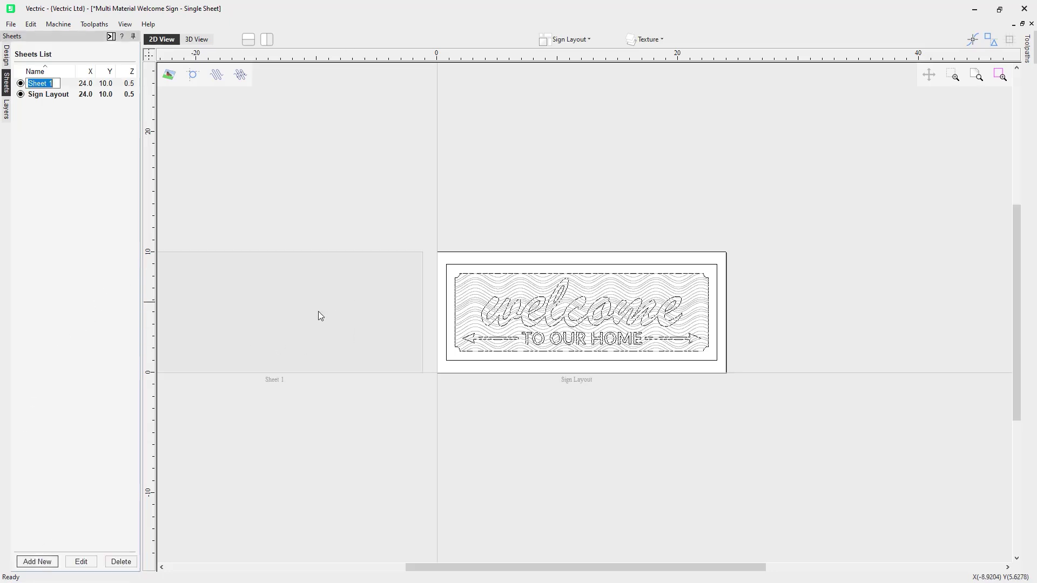
left_click_drag(490, 567, 446, 565)
left_click(51, 84)
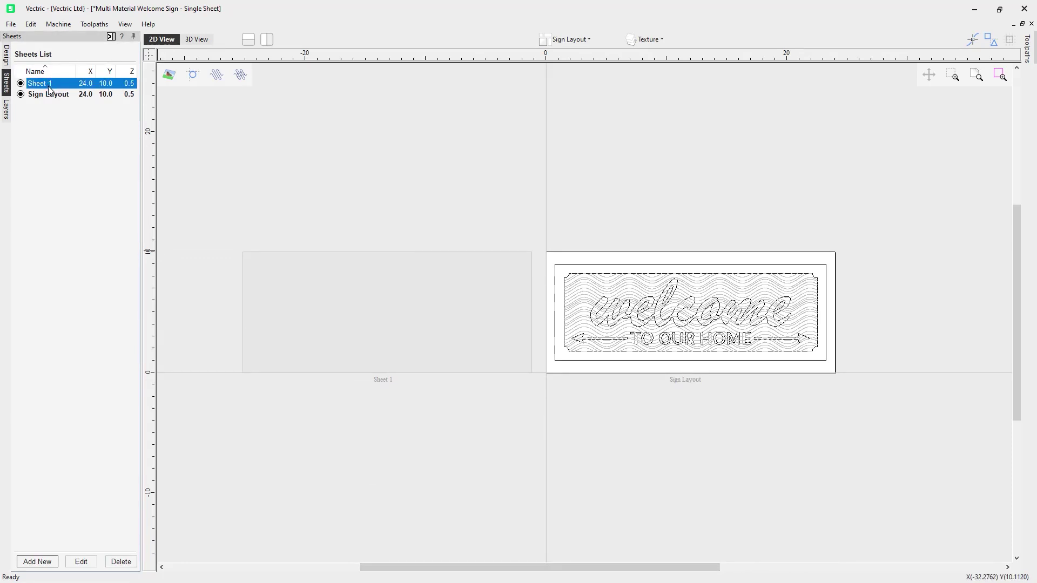
right_click(51, 82)
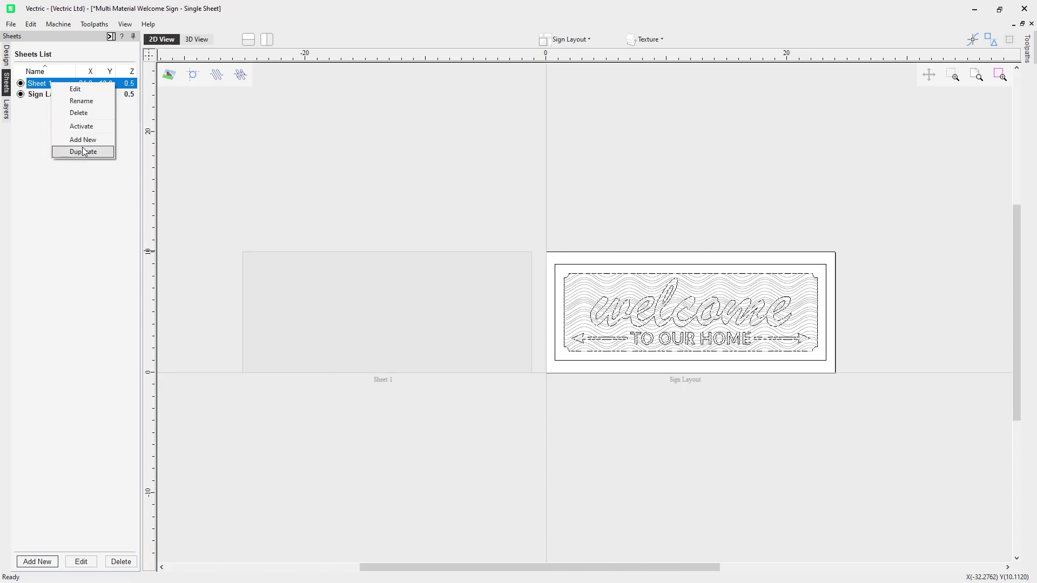
left_click(81, 101)
type("Cherry")
key("Return")
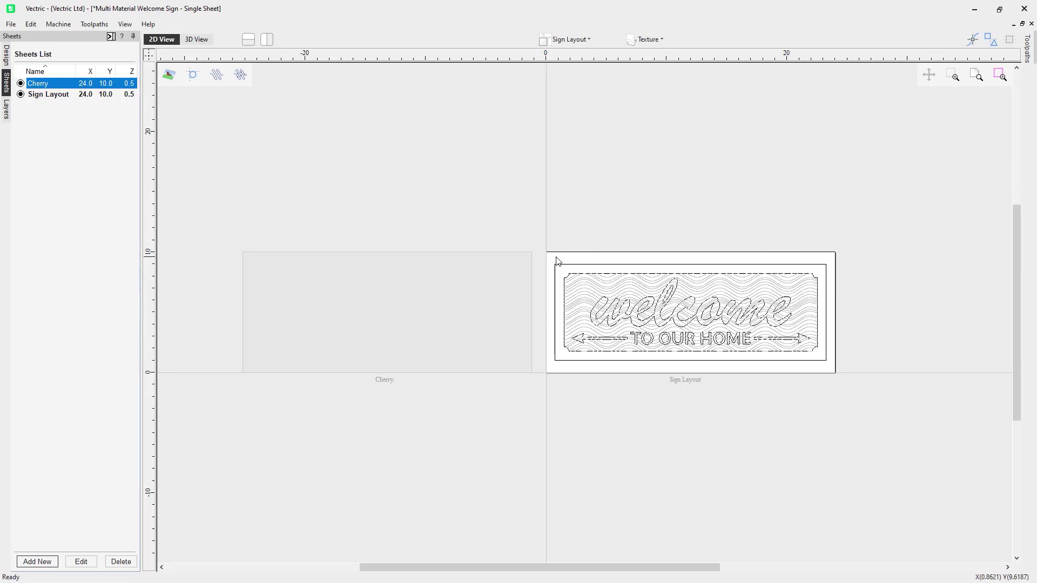
Step: Select all vectors on the Sign Layout sheet and examine the options for copying or moving them to another sheet
left_click_drag(550, 258, 784, 359)
left_click_drag(835, 376, 835, 377)
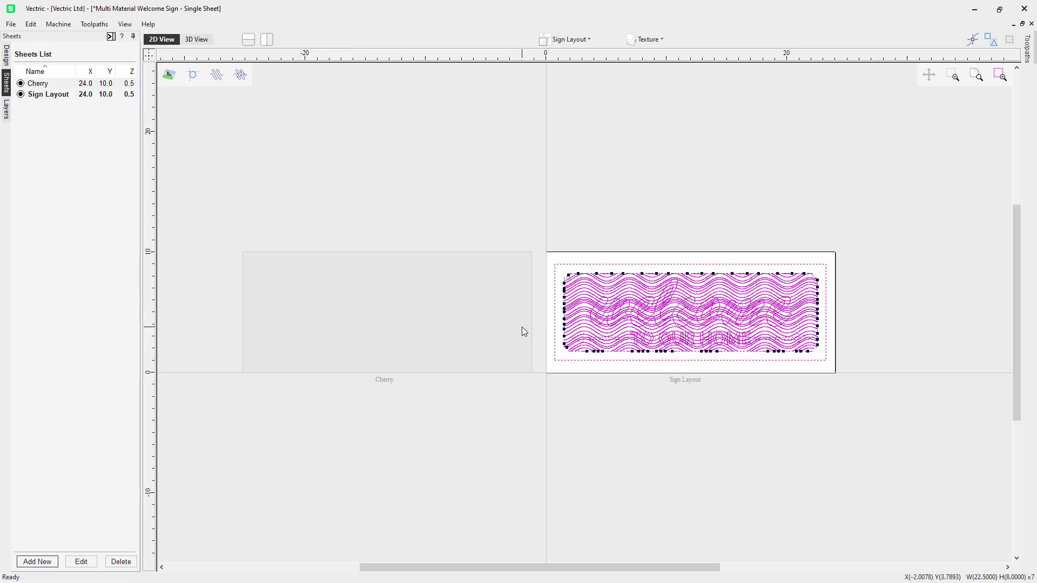
right_click(646, 317)
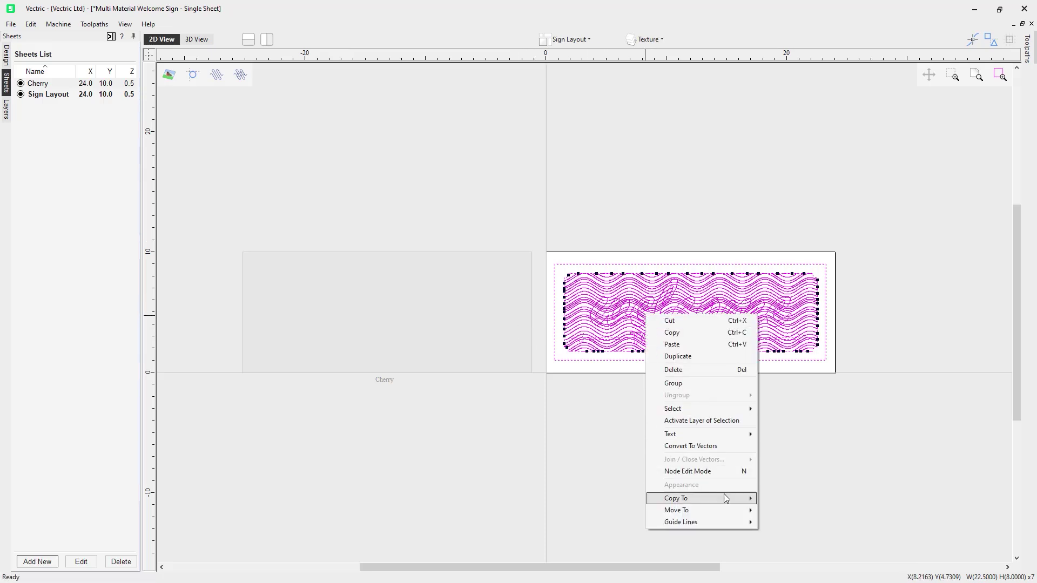
mouse_move(727, 497)
mouse_move(792, 511)
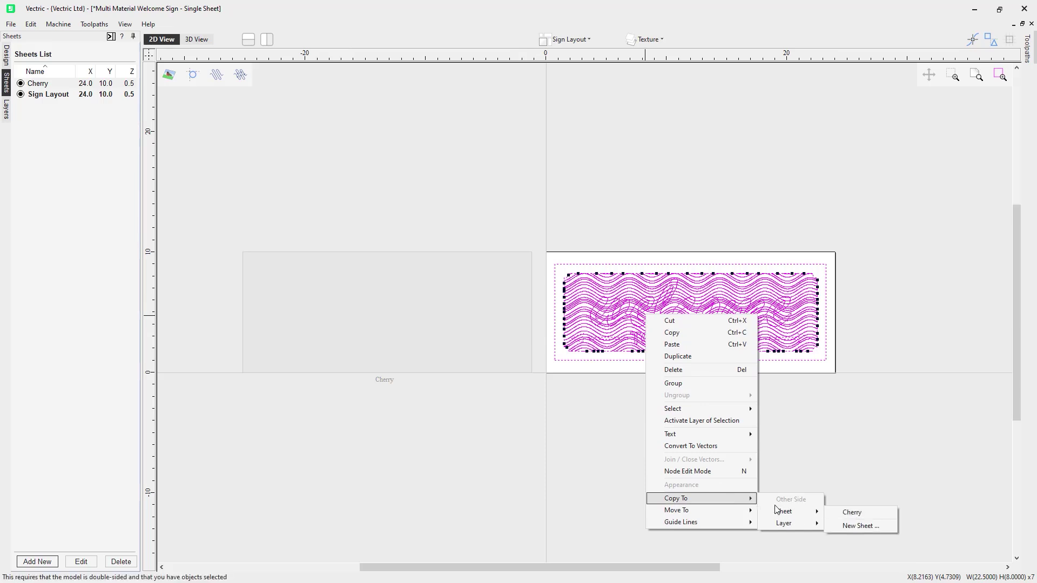
mouse_move(750, 512)
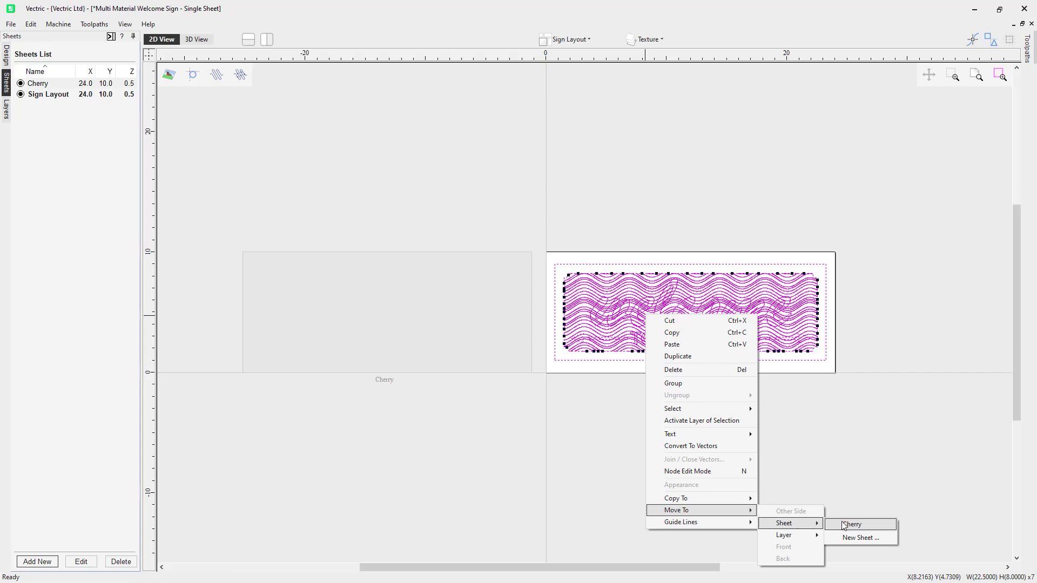
left_click(614, 382)
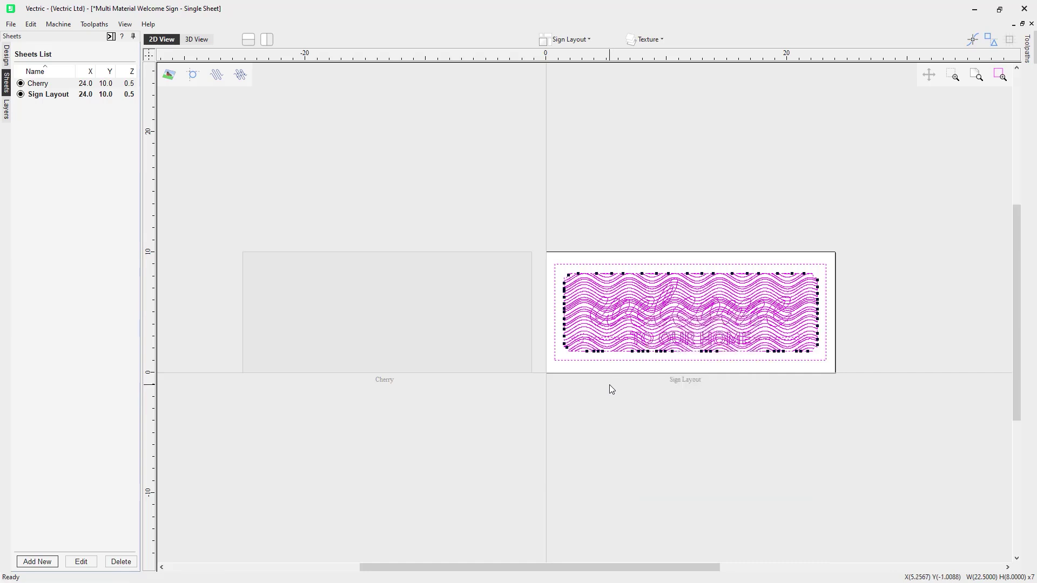
Step: Switch the active sheet between Cherry and Sign Layout, and delete the blank Cherry sheet
left_click(42, 85)
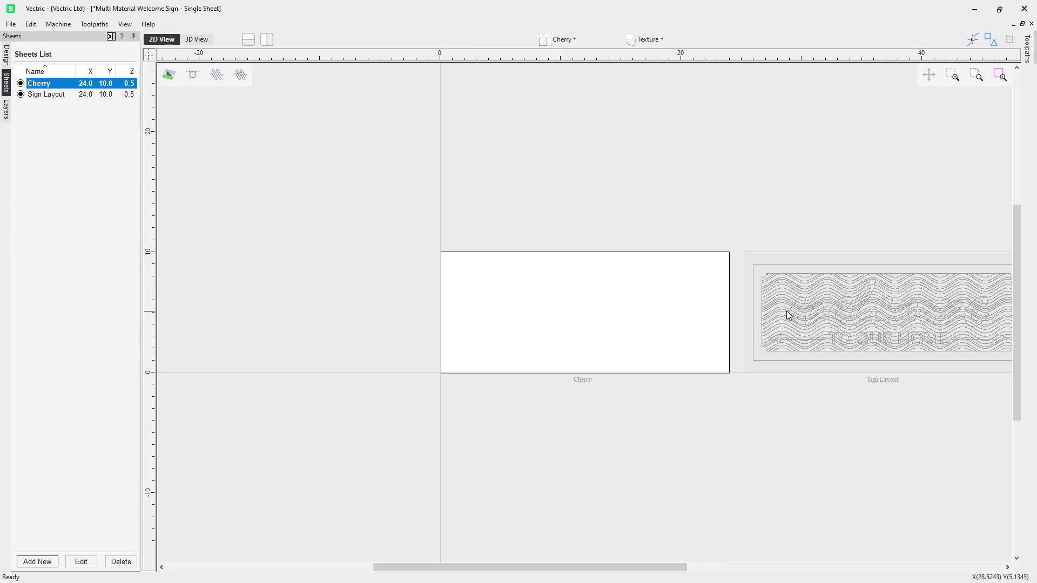
double_click(788, 287)
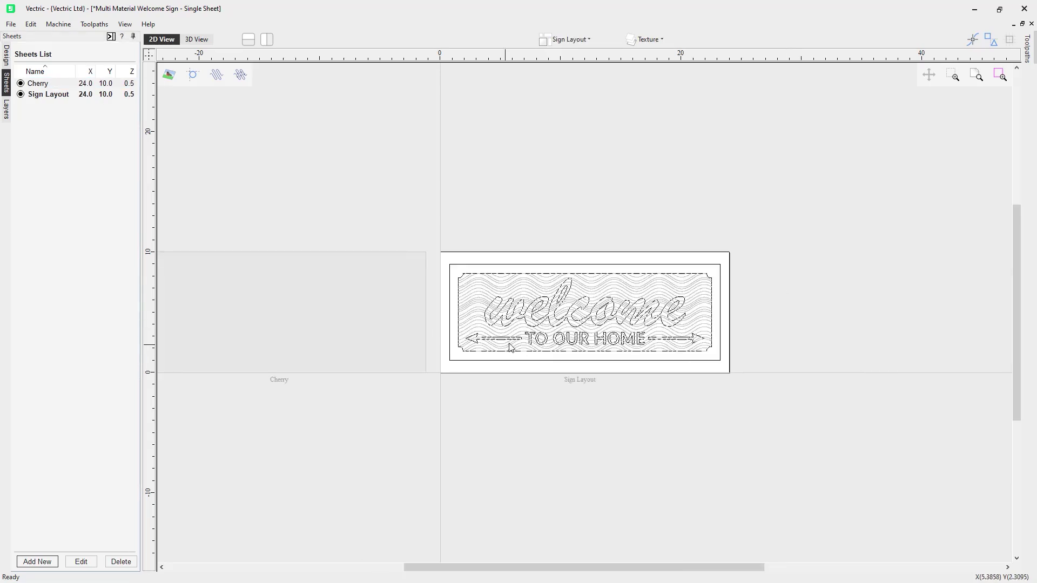
double_click(387, 301)
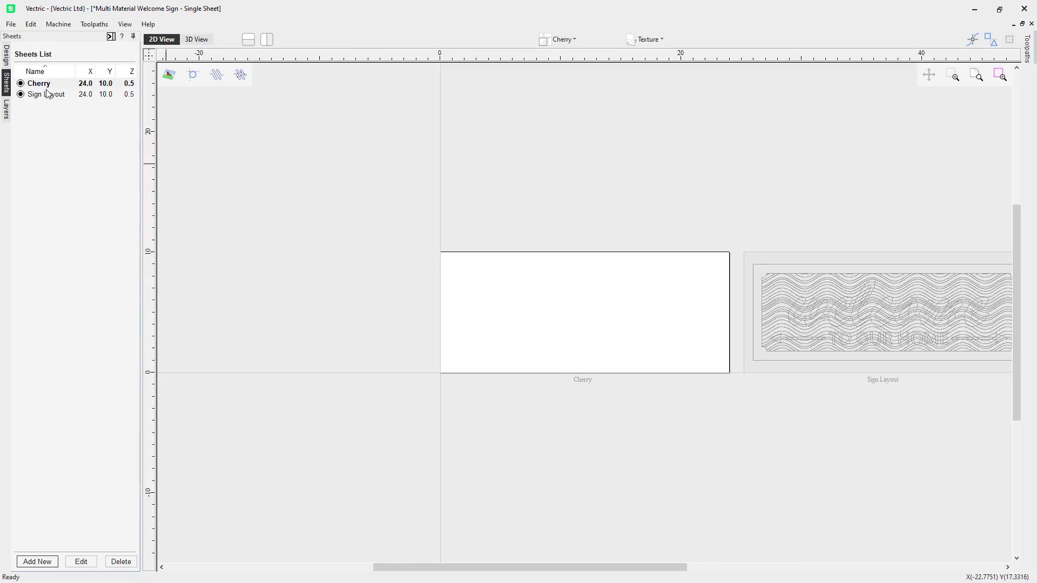
left_click(126, 564)
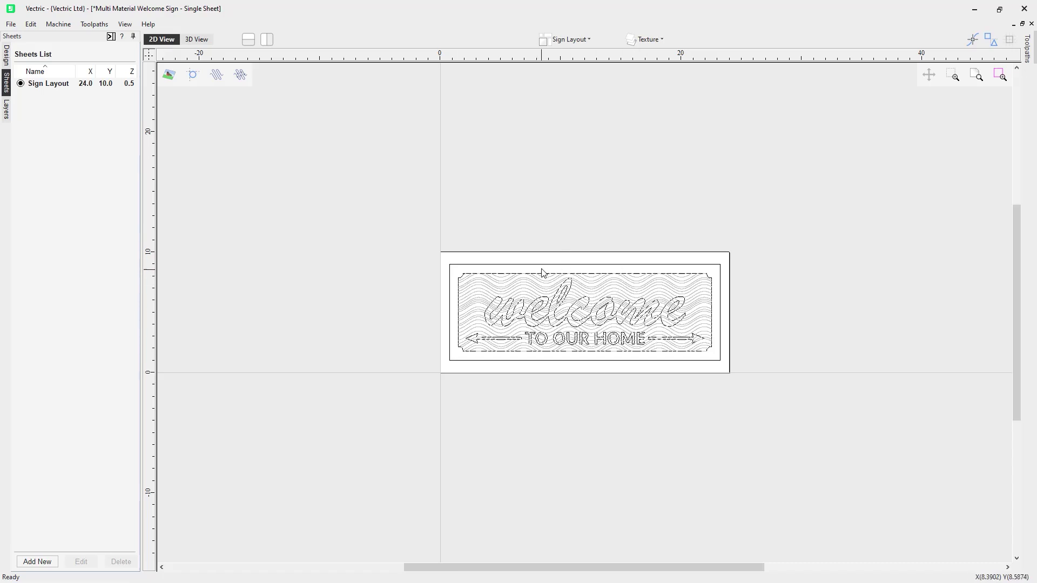
Step: Duplicate the Sign Layout sheet with its vectors, activate the copy and rename it Cherry
right_click(40, 87)
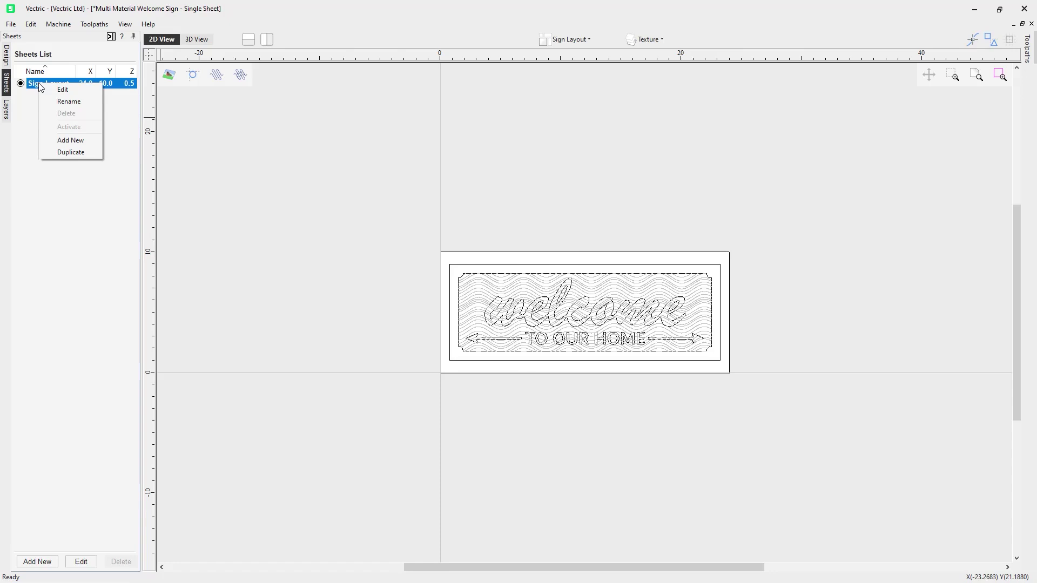
left_click(90, 153)
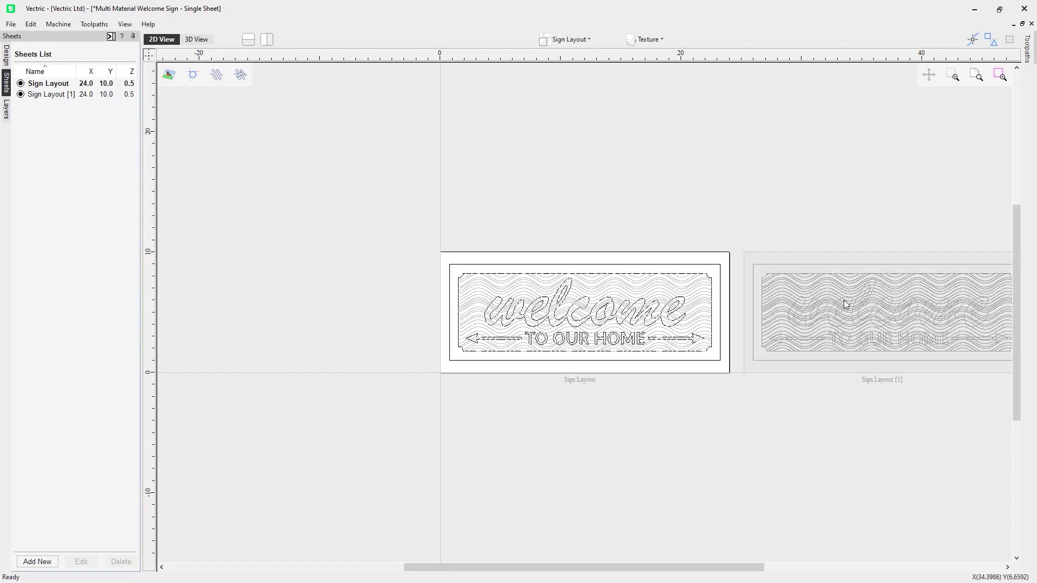
left_click(831, 259)
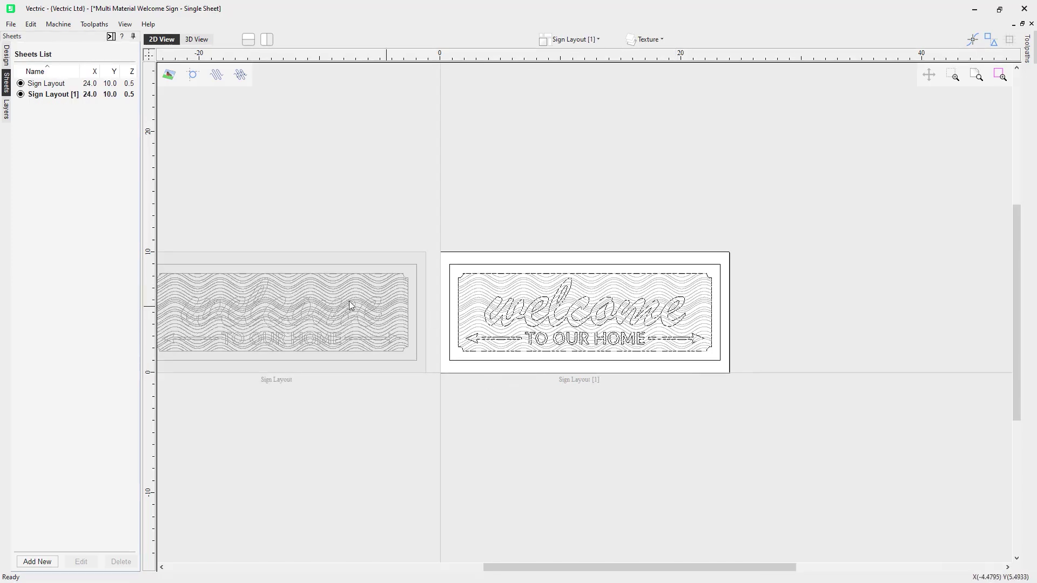
right_click(59, 98)
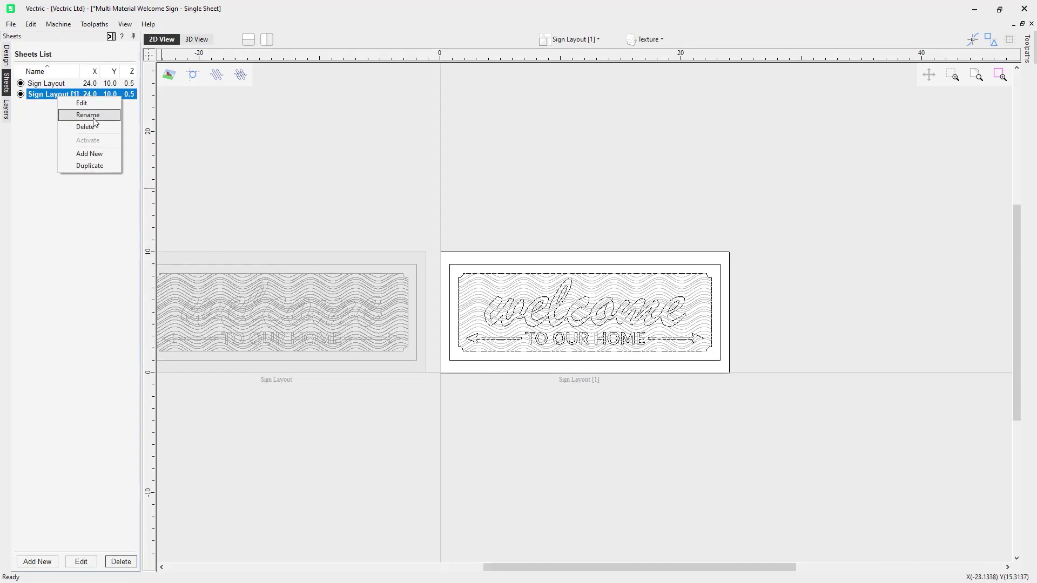
left_click(94, 117)
type("Cherry")
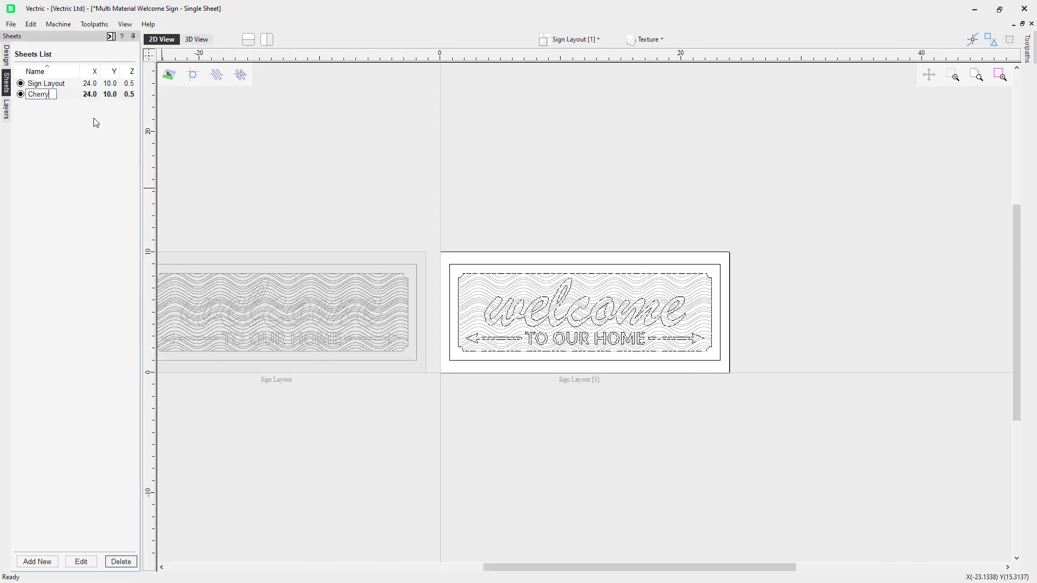
key("Return")
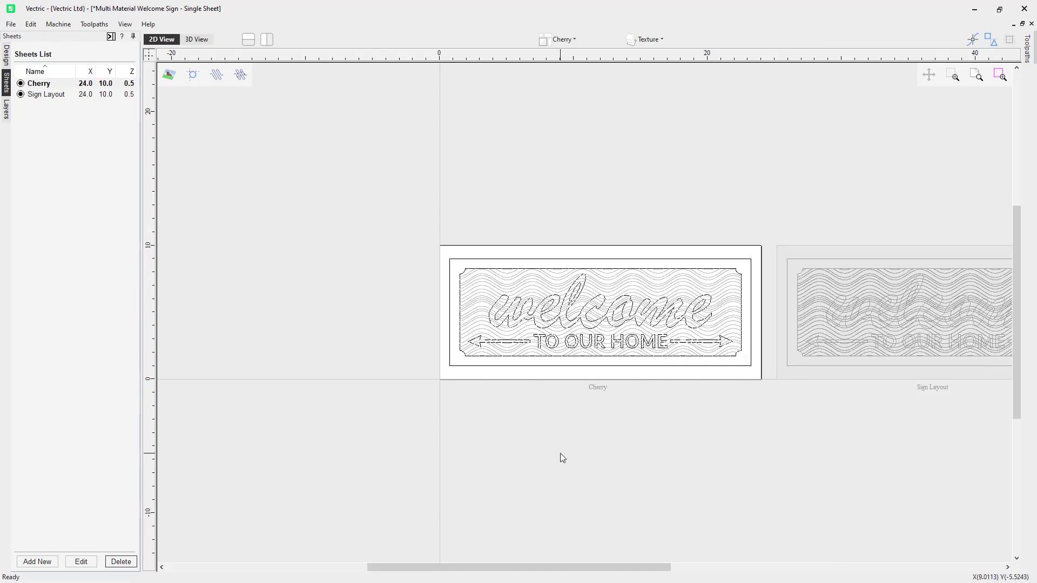
Step: Add a new blank sheet named White Acrylic
key("F6")
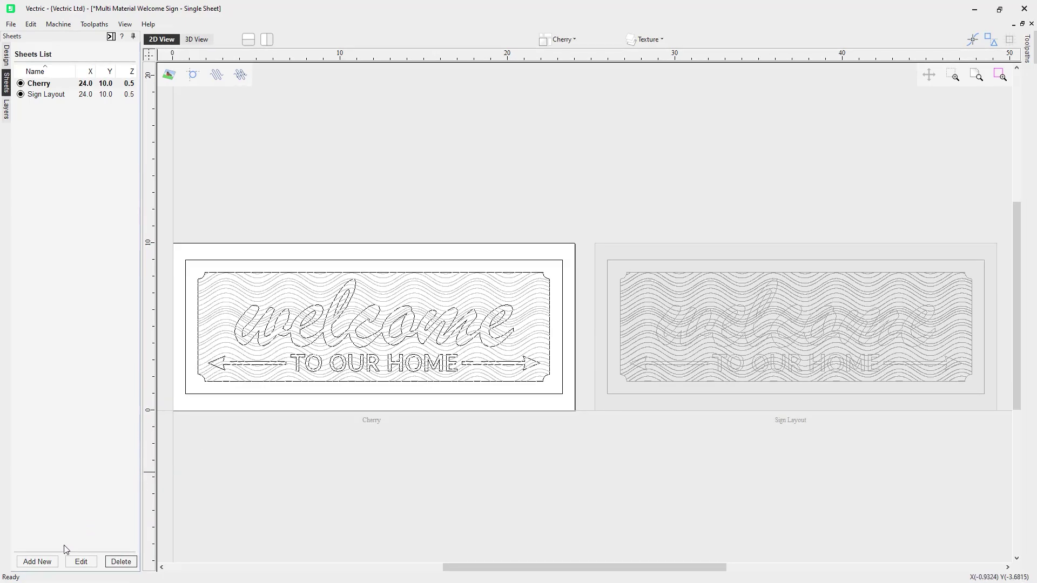
left_click(60, 562)
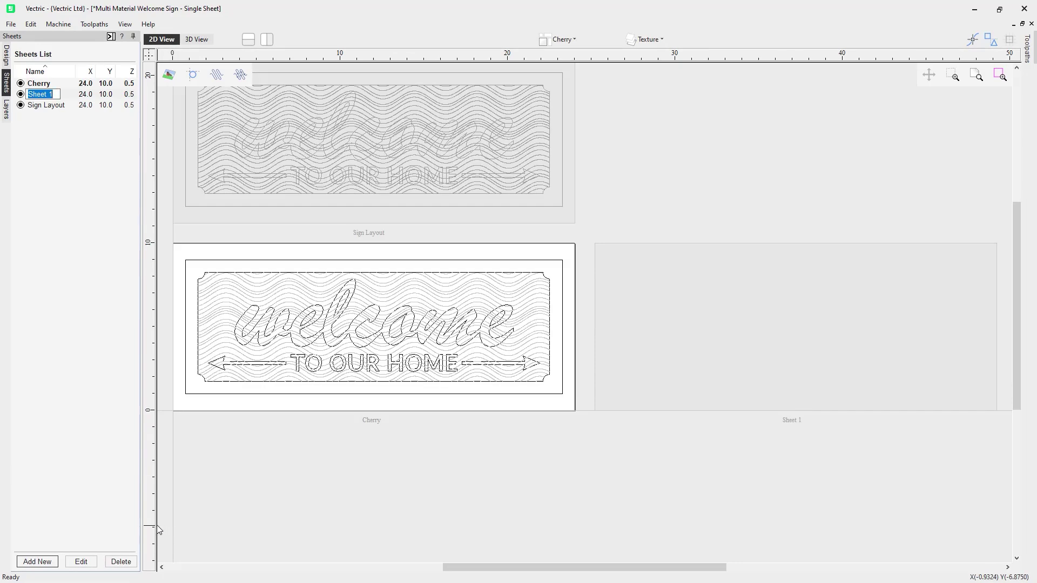
type("White Acrylic")
key("Return")
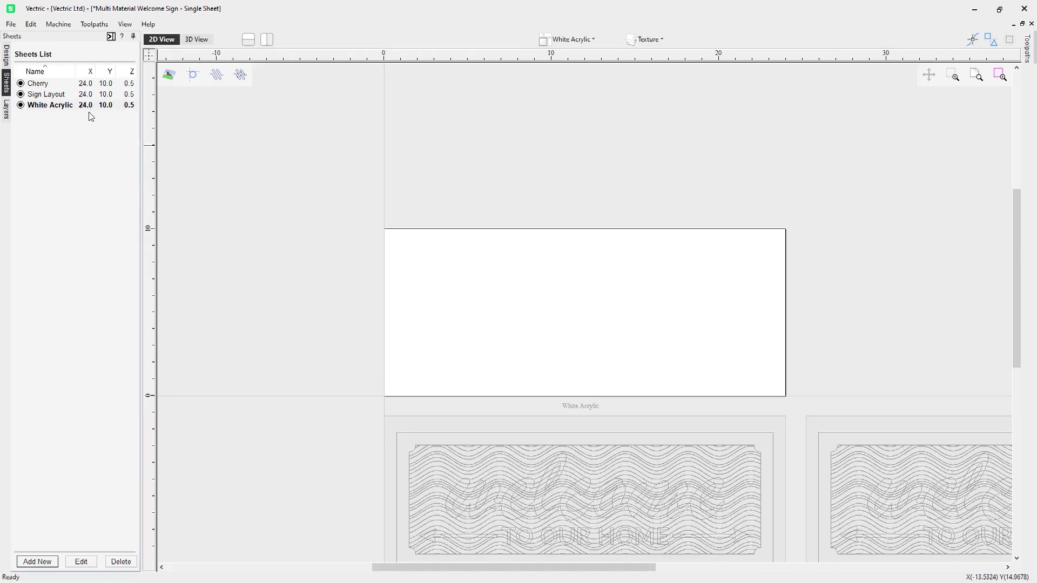
Step: Resize the White Acrylic sheet to 18 inches wide, 8 inches high and 0.25 inches thick
left_click(82, 562)
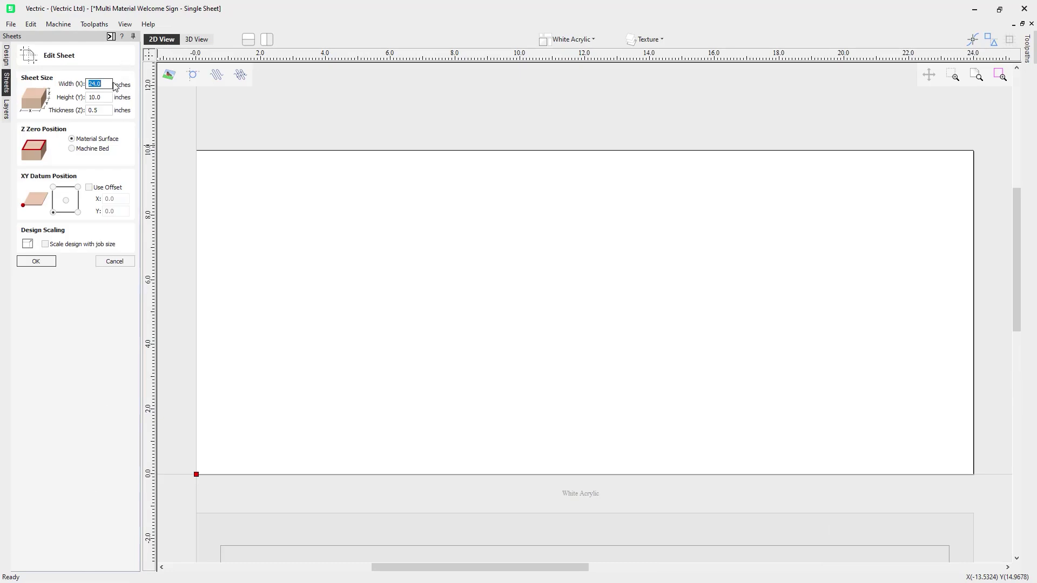
type("18")
key("Tab")
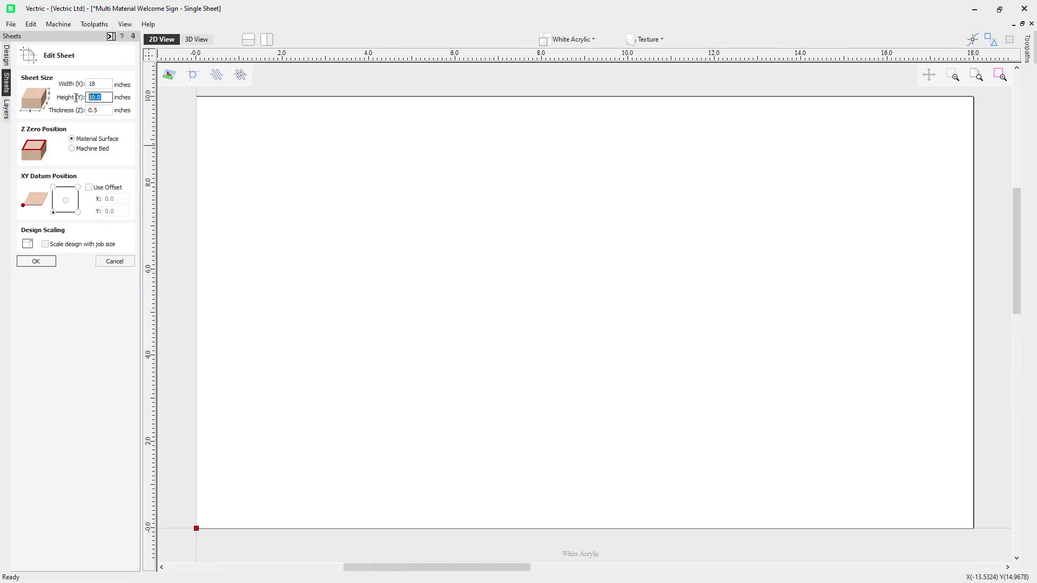
type("8")
key("Tab")
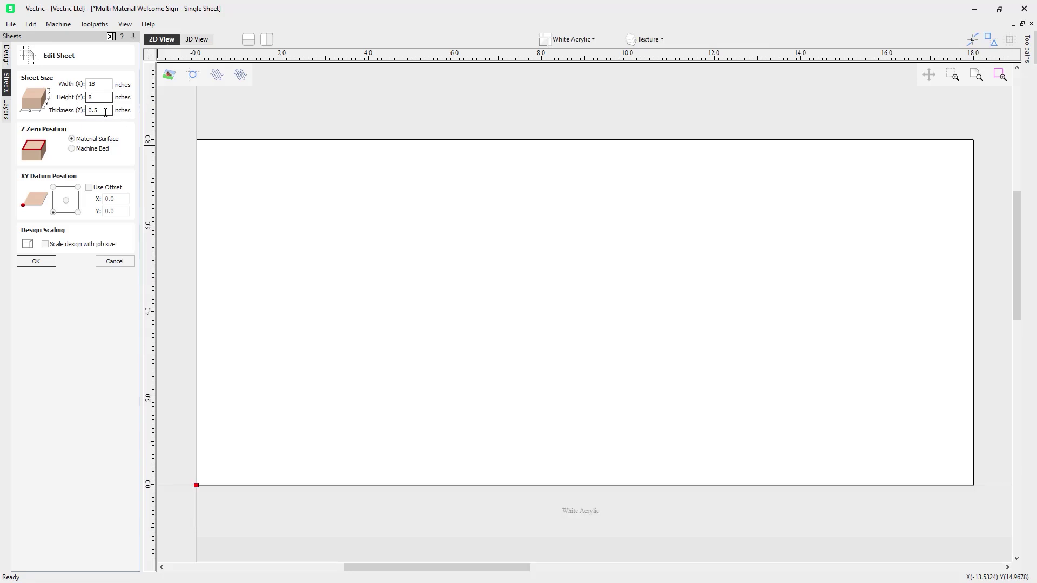
type("0")
left_click(36, 262)
Step: Activate the Sign Layout sheet and copy its "welcome" script lettering to the White Acrylic sheet
scroll(369, 279, "down", 3)
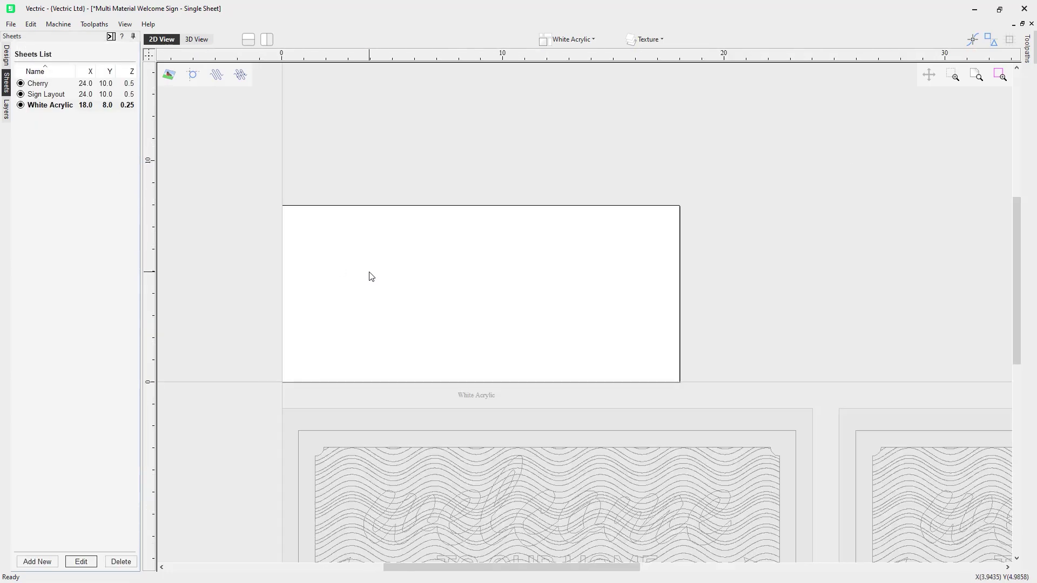
scroll(372, 276, "down", 4)
scroll(481, 313, "up", 1)
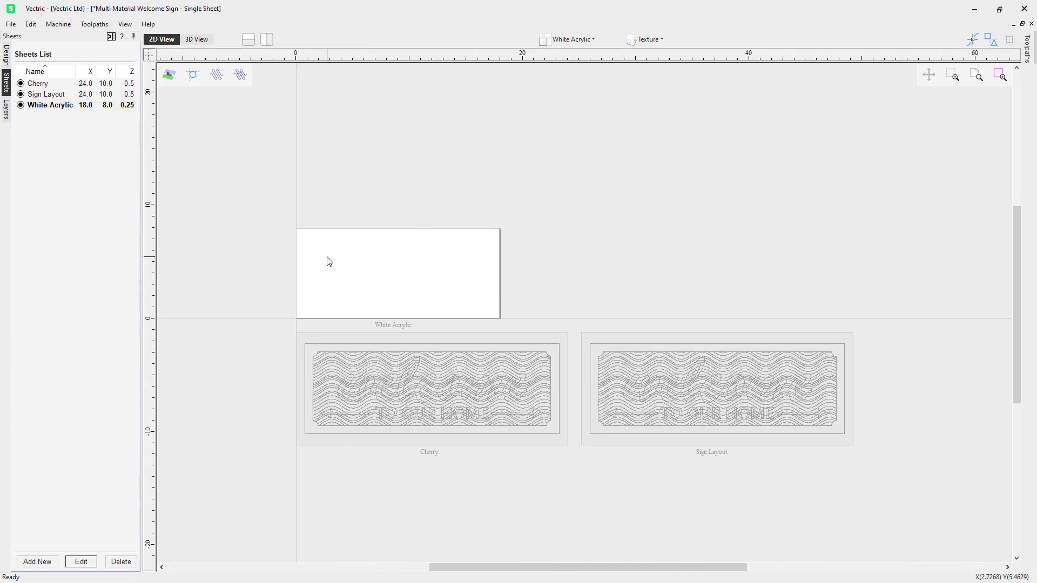
scroll(449, 276, "up", 1)
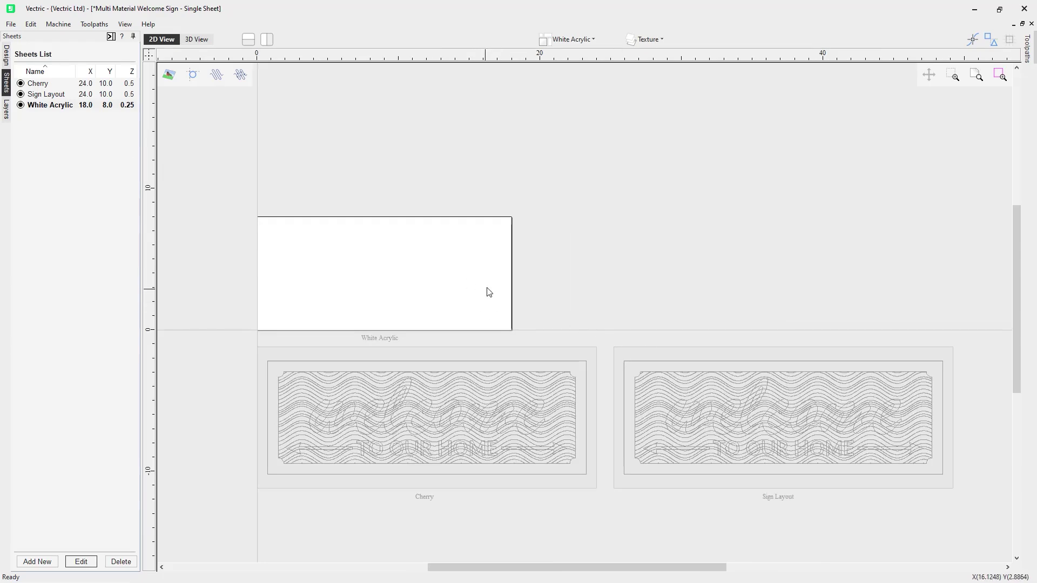
double_click(695, 355)
scroll(516, 307, "up", 3)
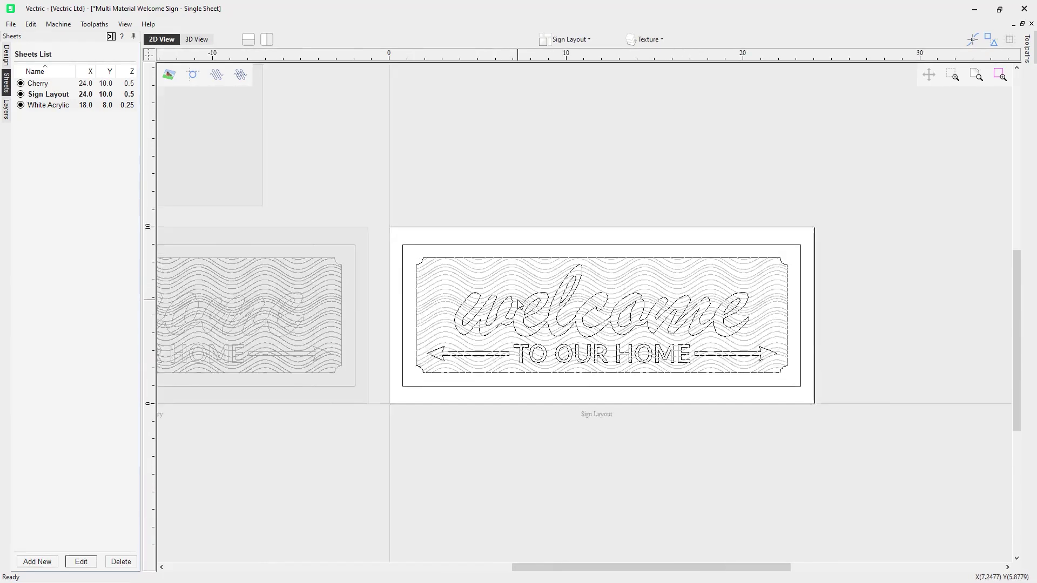
scroll(514, 306, "up", 4)
left_click(497, 319)
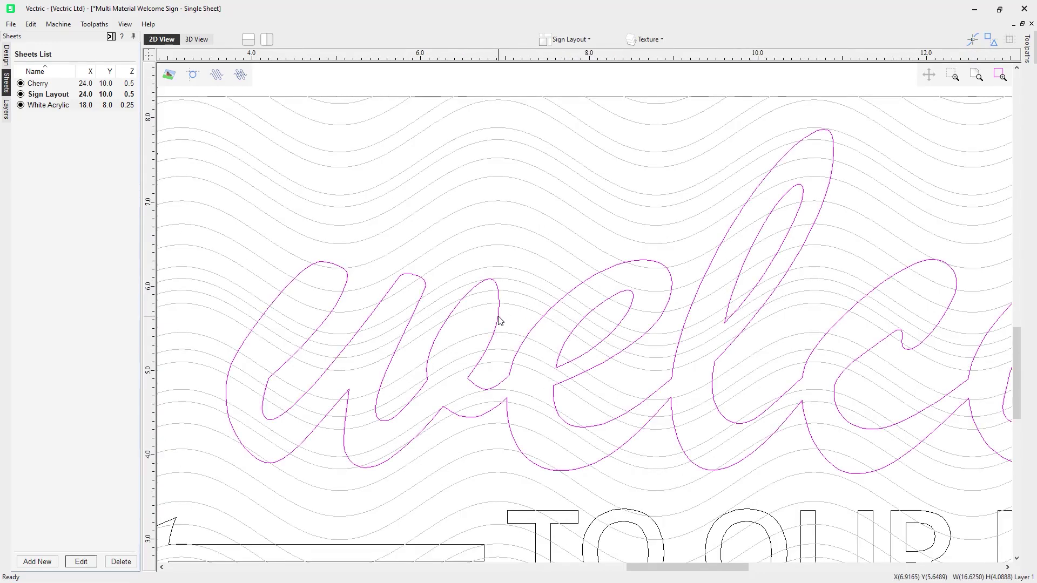
scroll(499, 321, "down", 2)
scroll(498, 321, "down", 3)
right_click(498, 320)
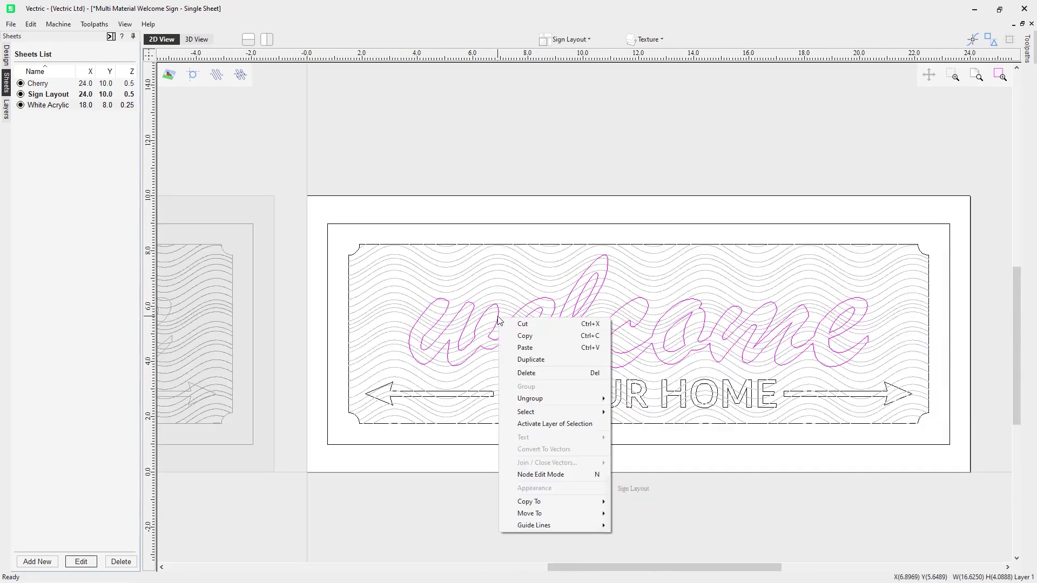
mouse_move(579, 505)
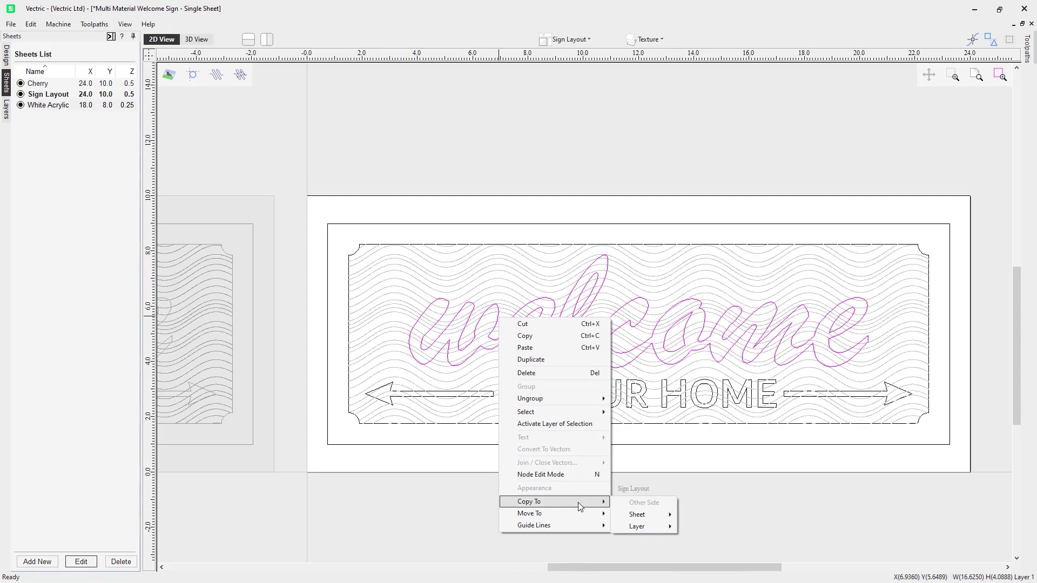
mouse_move(646, 516)
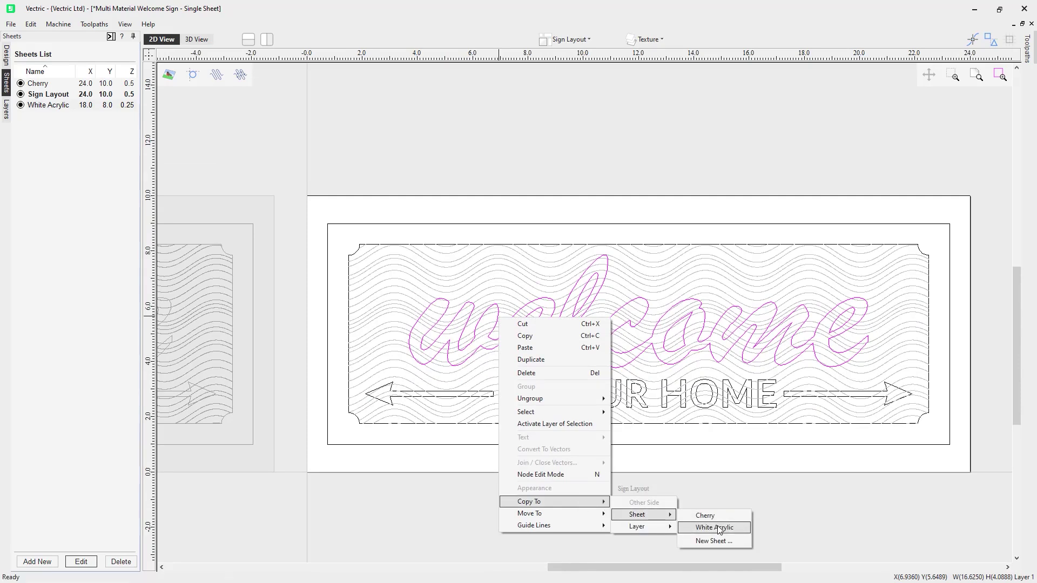
left_click(714, 528)
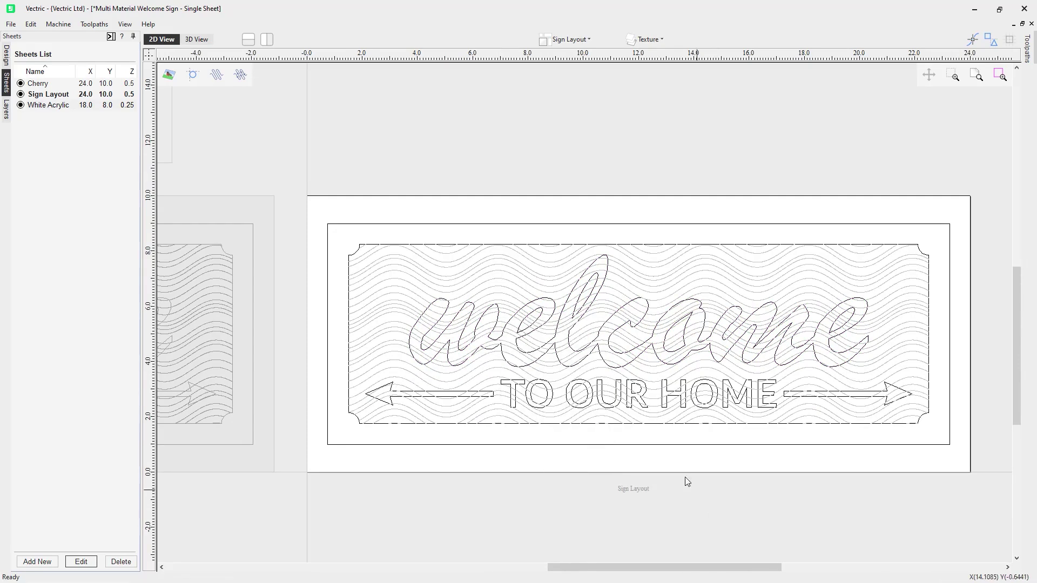
Step: Activate the White Acrylic sheet and move the "welcome" lettering fully inside it, near the sheet's lower edge
scroll(685, 477, "down", 5)
scroll(224, 260, "up", 2)
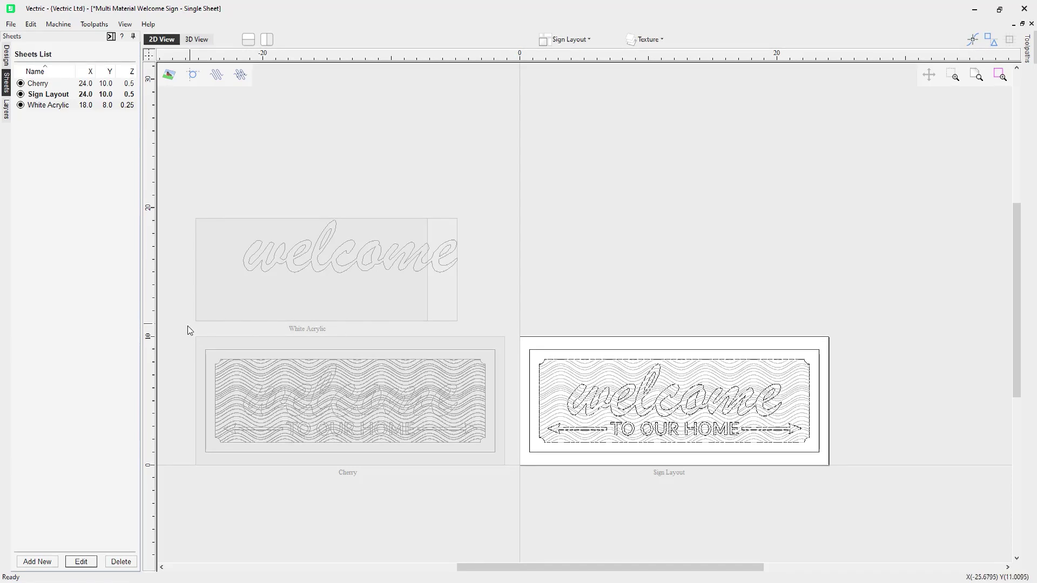
double_click(400, 288)
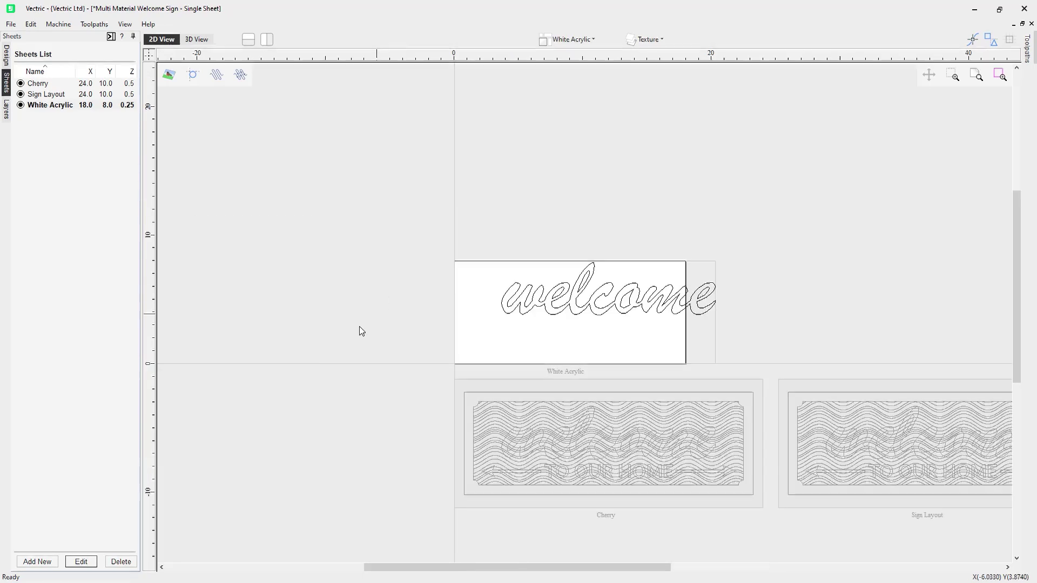
left_click(577, 305)
left_click(596, 296)
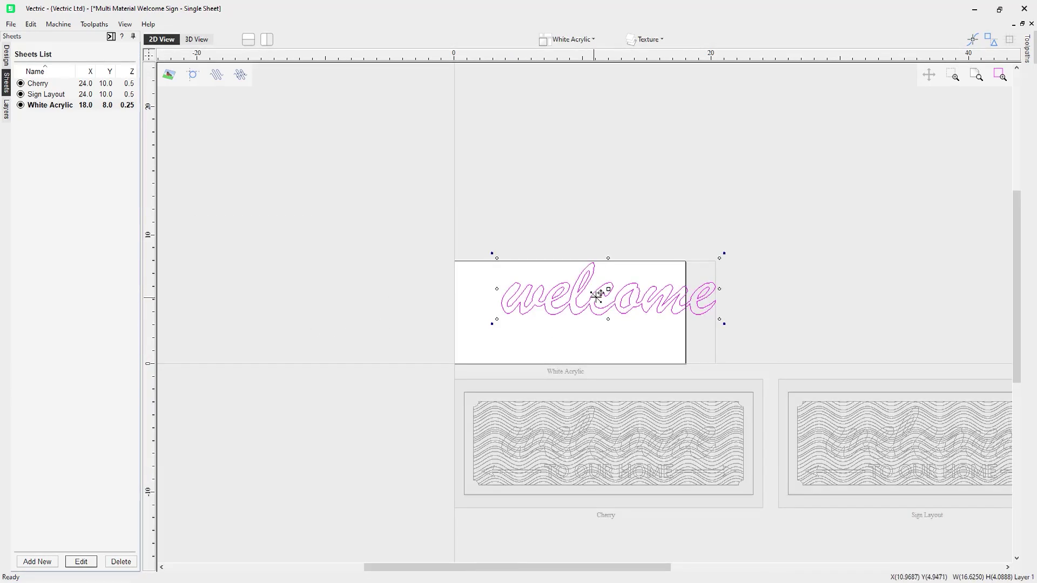
left_click_drag(610, 290, 571, 326)
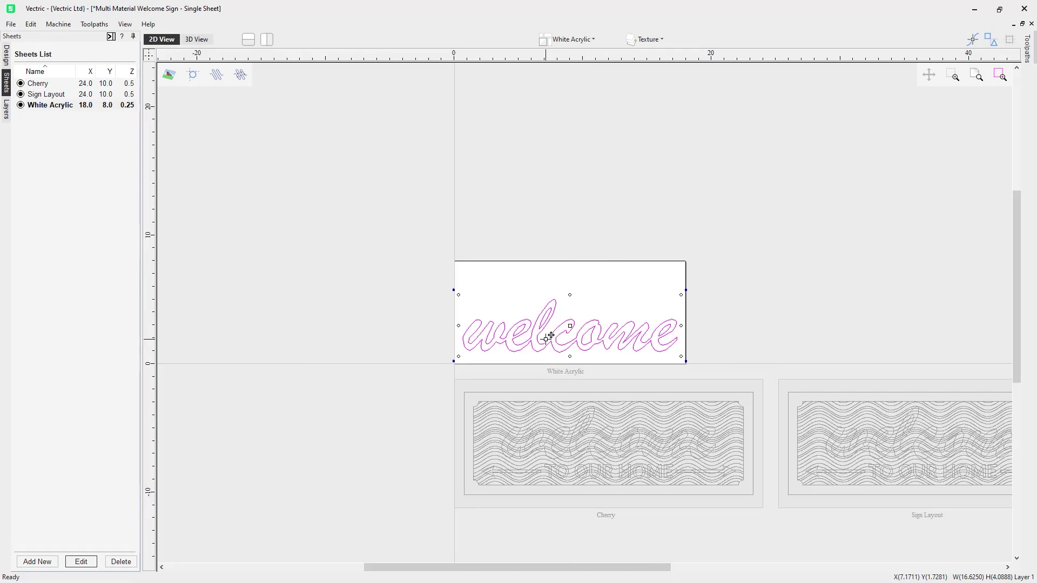
left_click(608, 227)
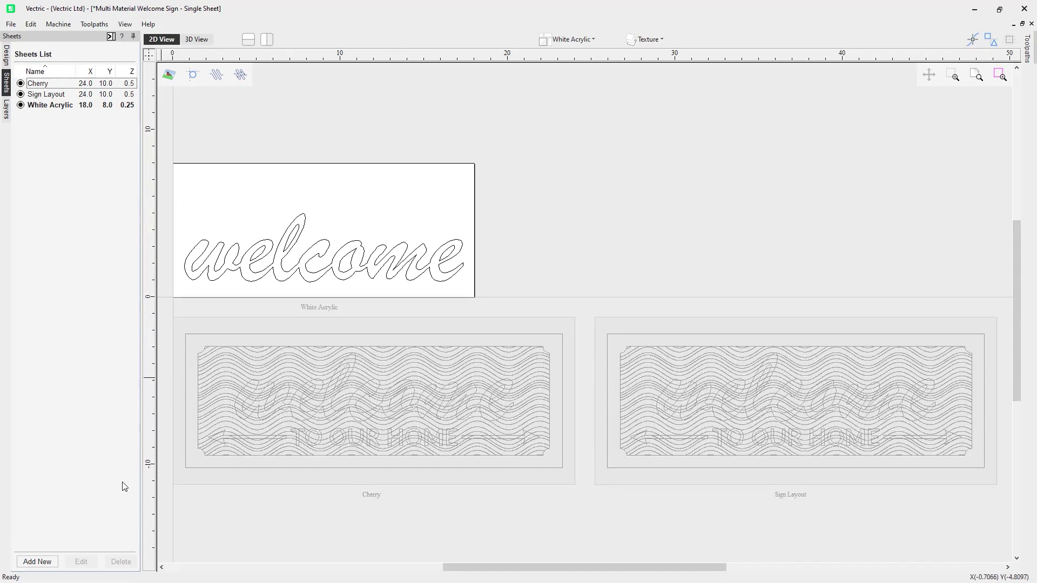
Step: Add a new sheet named Black Acrylic and make it the active sheet
left_click(53, 563)
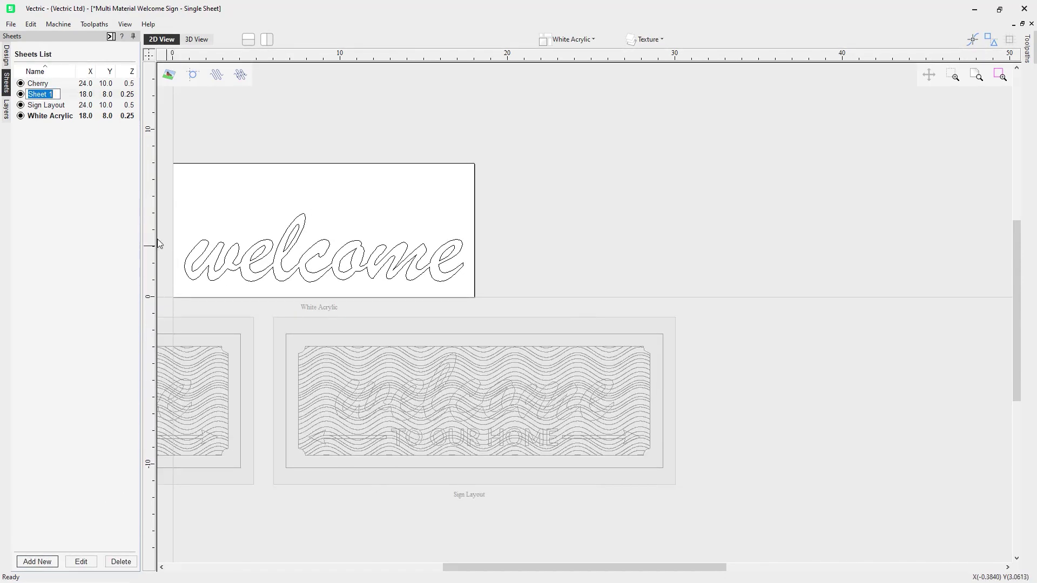
type("Black")
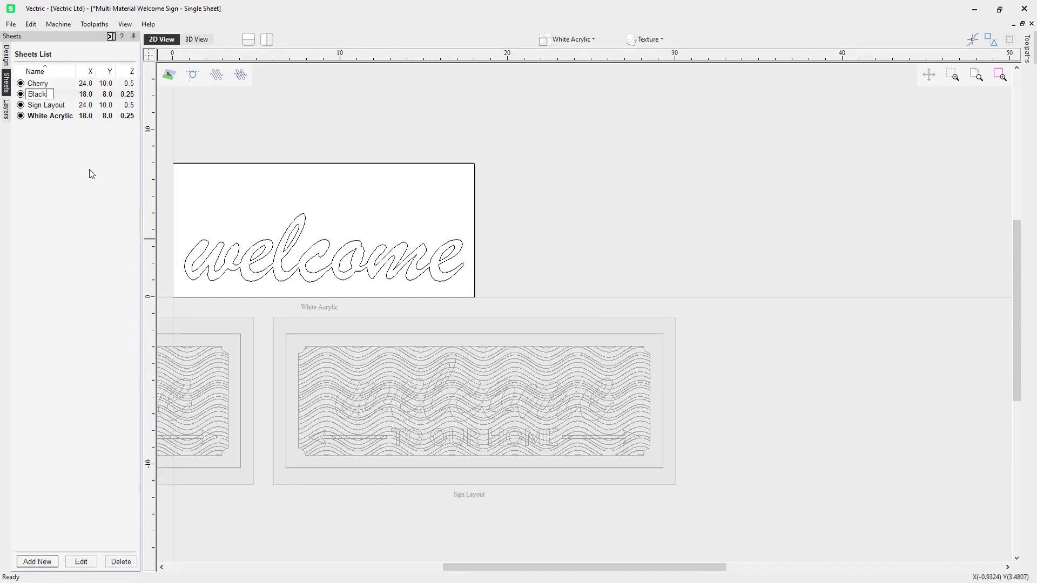
type(" Acrylic")
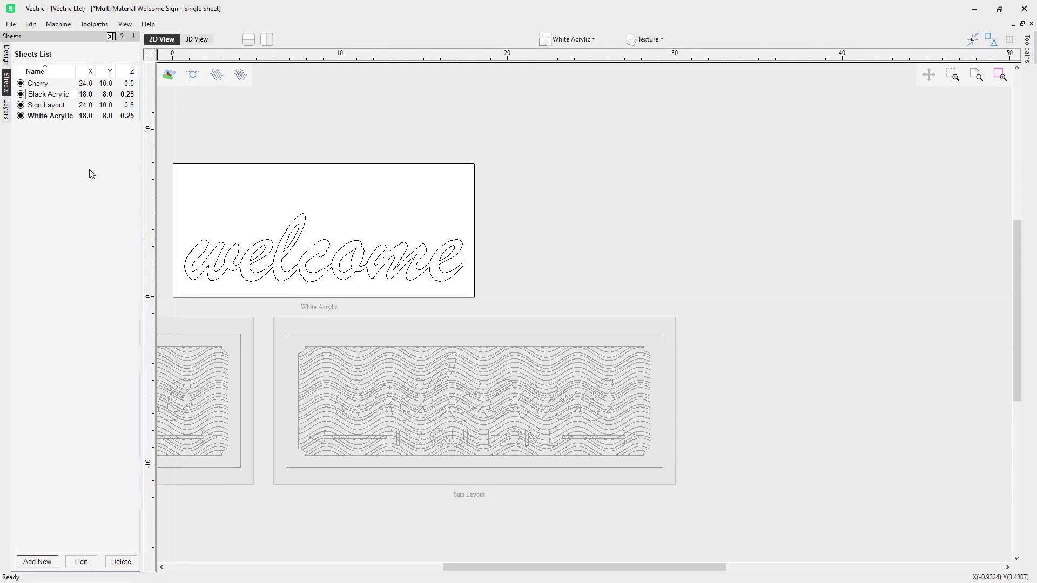
key("Return")
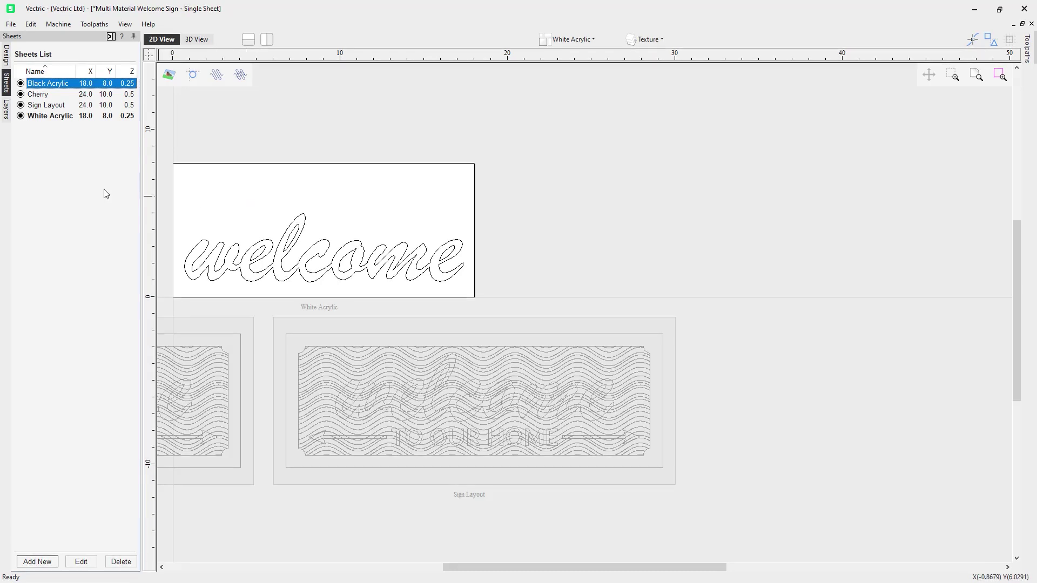
scroll(213, 186, "down", 5)
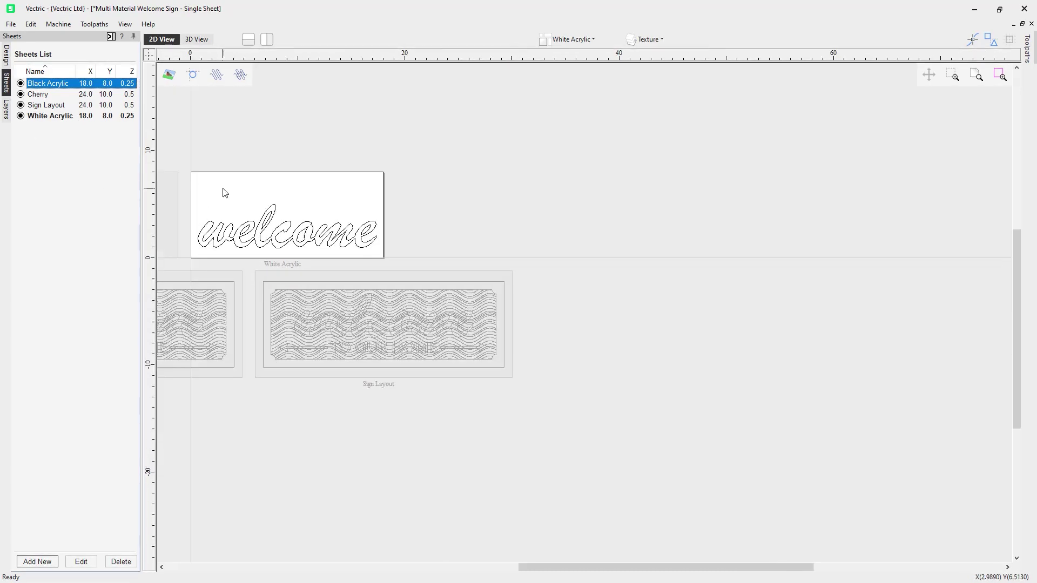
double_click(203, 265)
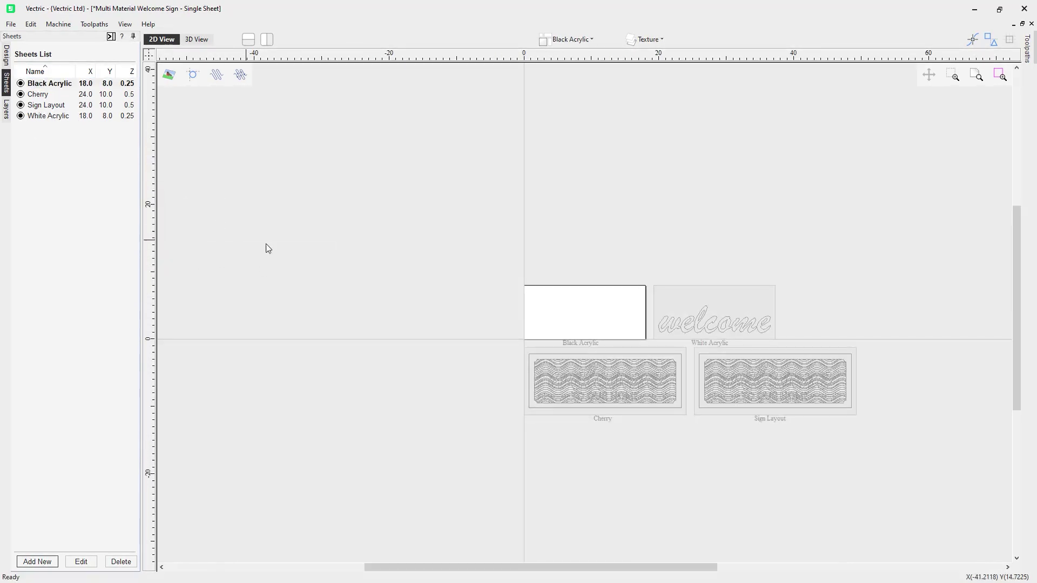
scroll(685, 314, "up", 3)
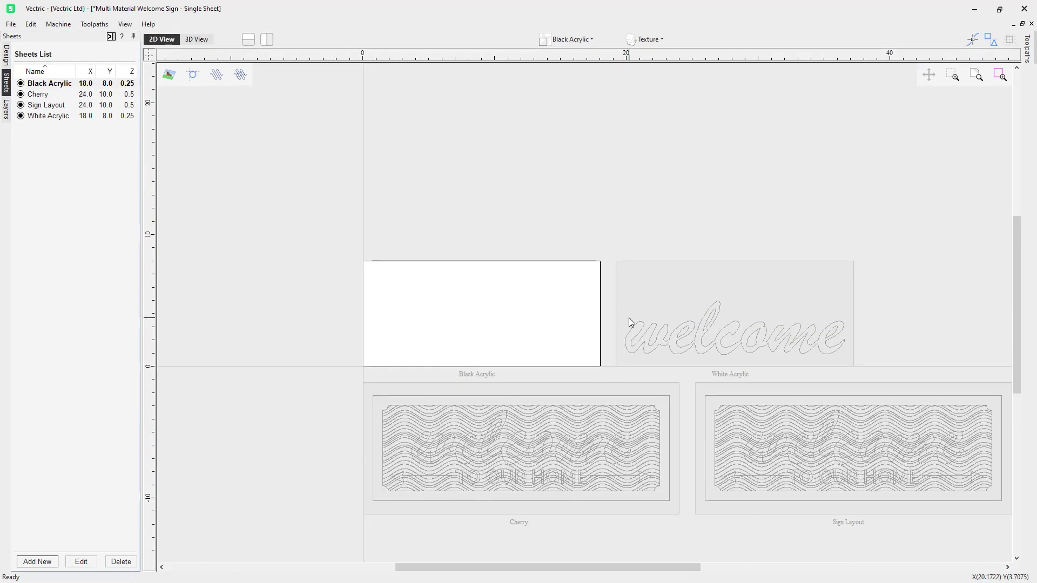
Step: Activate the Sign Layout sheet and copy its "TO OUR HOME" text and both arrows to the Black Acrylic sheet
left_click(590, 39)
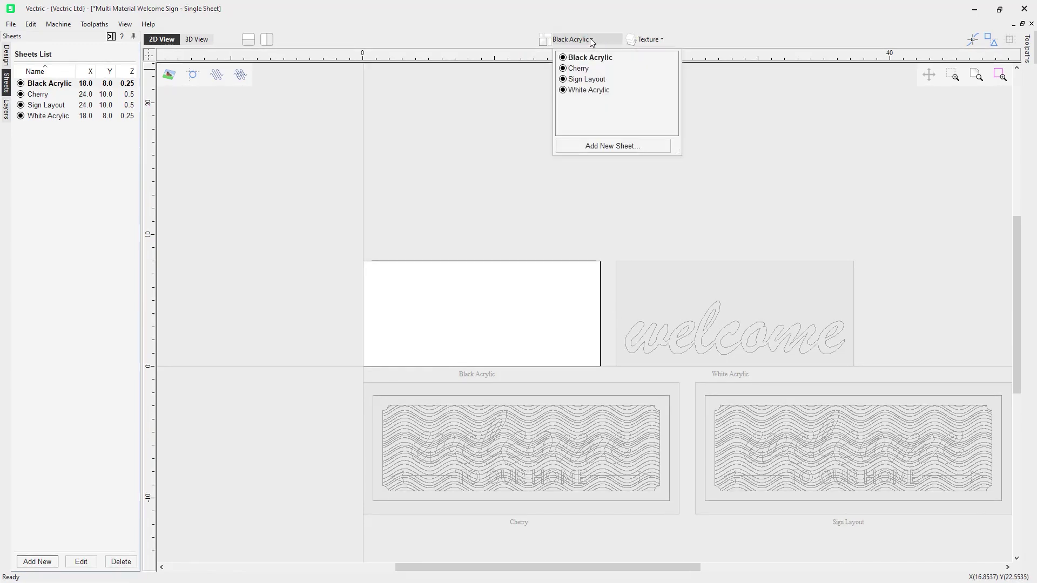
left_click(591, 81)
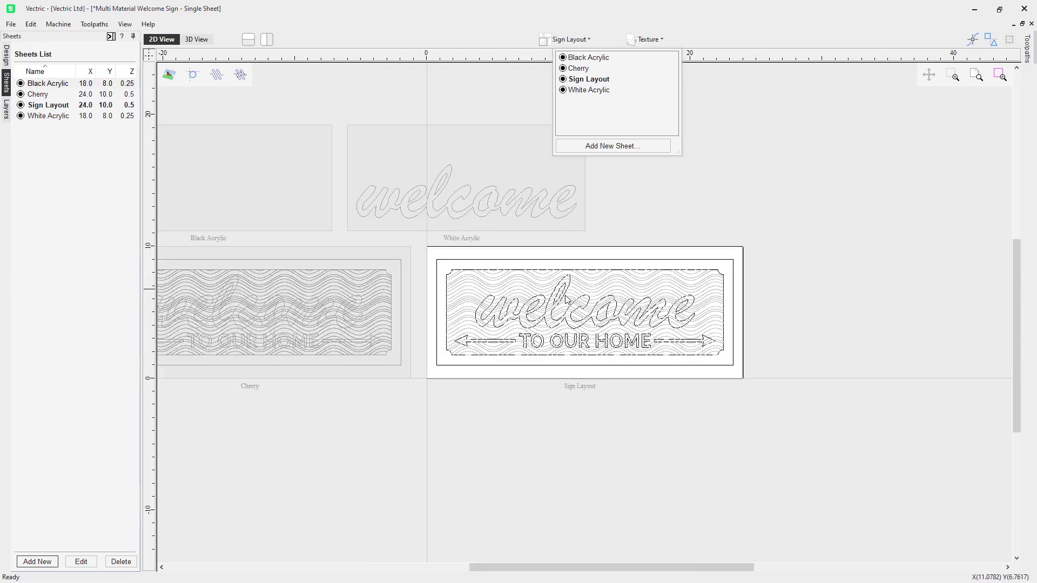
scroll(516, 358, "up", 2)
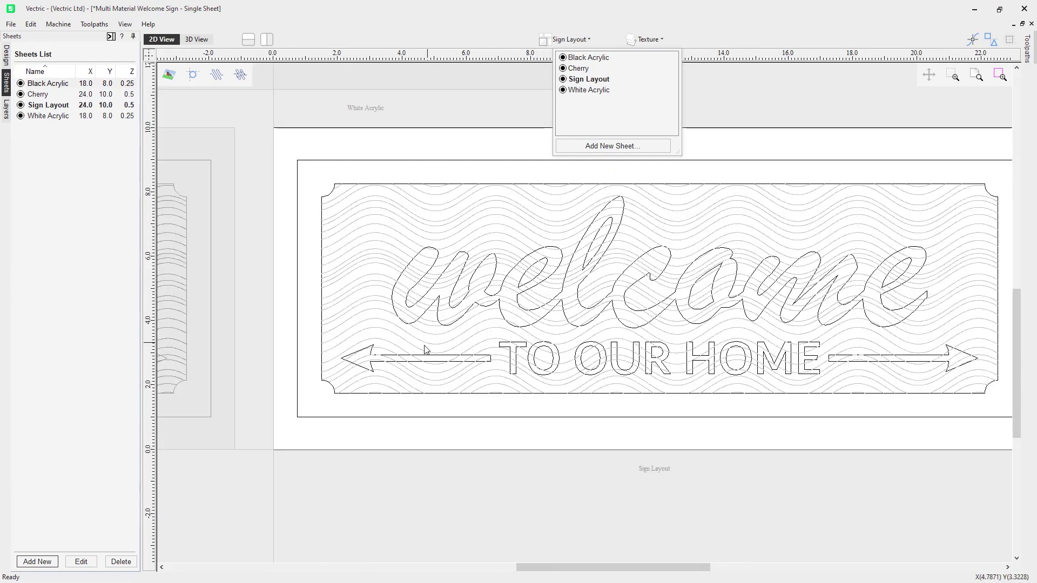
scroll(384, 359, "up", 1)
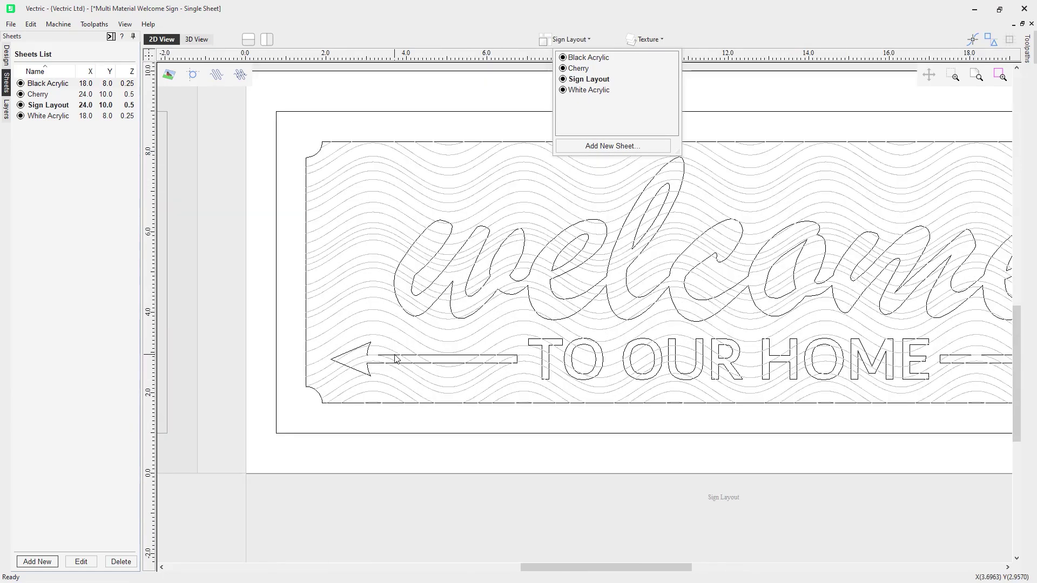
left_click(396, 361)
left_click(396, 361)
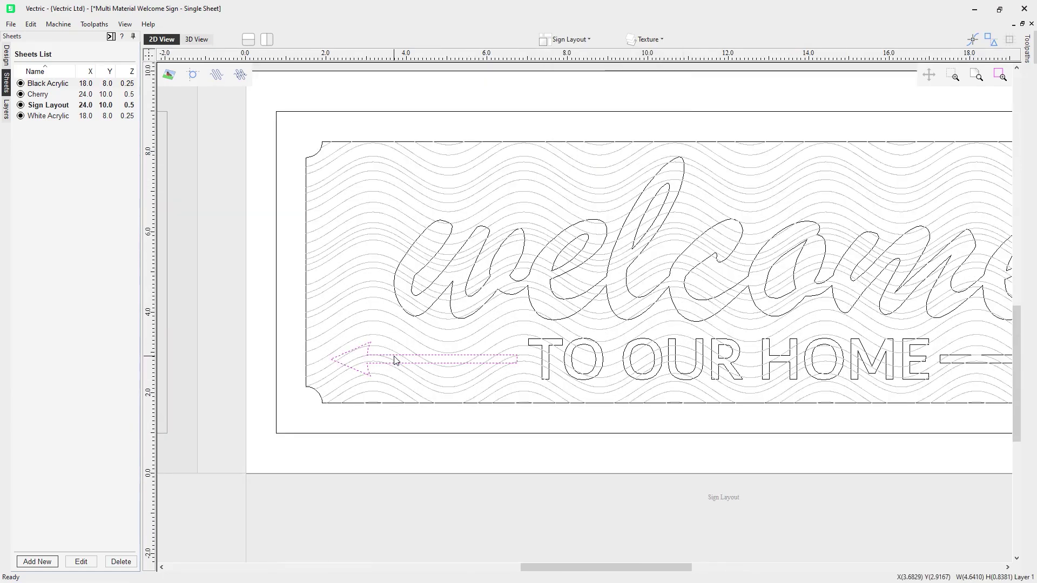
left_click(551, 357, "shift")
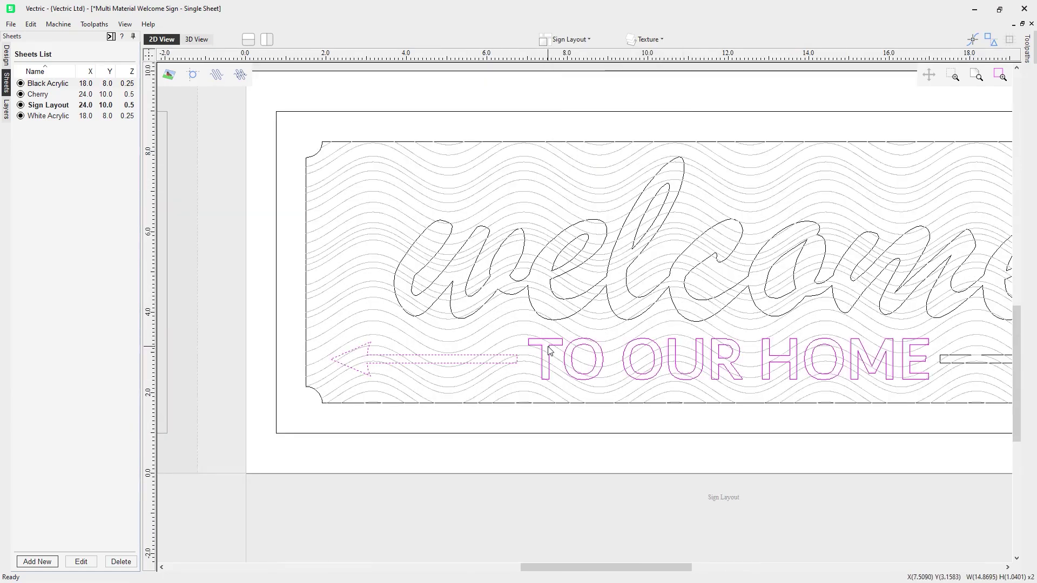
scroll(892, 392, "down", 1)
scroll(972, 386, "up", 1)
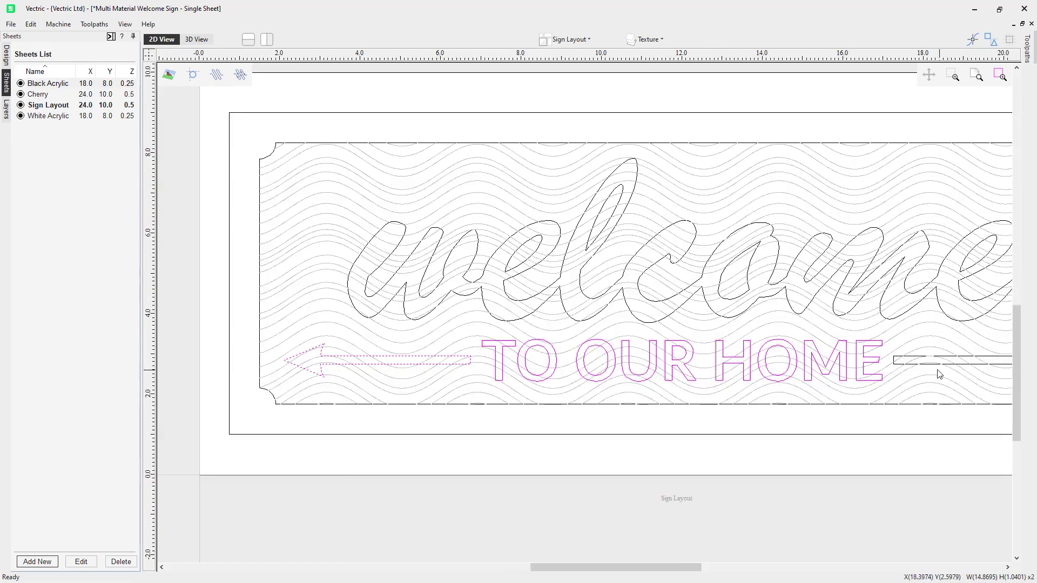
left_click(926, 373, "shift")
scroll(792, 369, "down", 1)
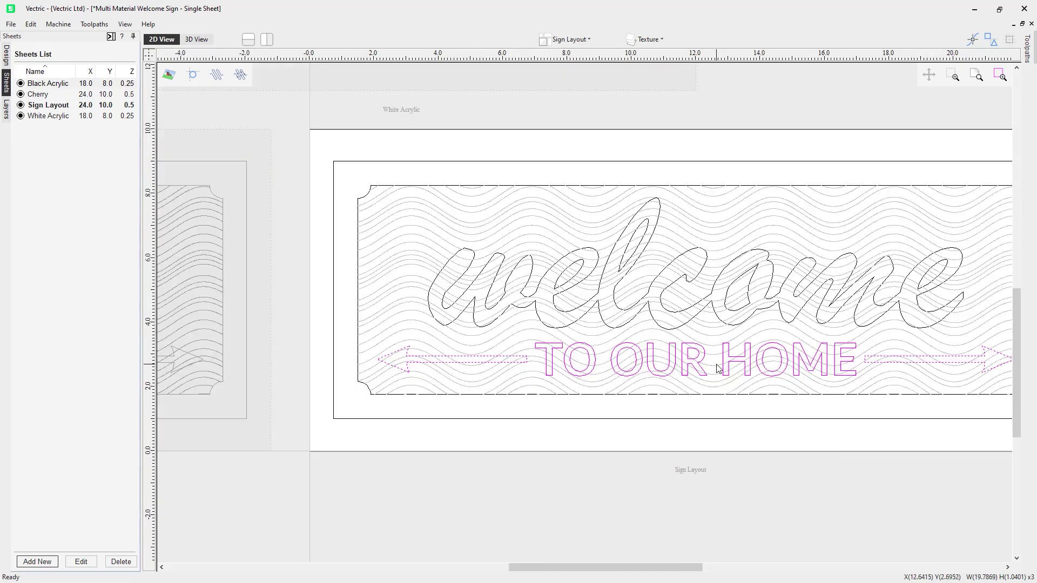
right_click(723, 360)
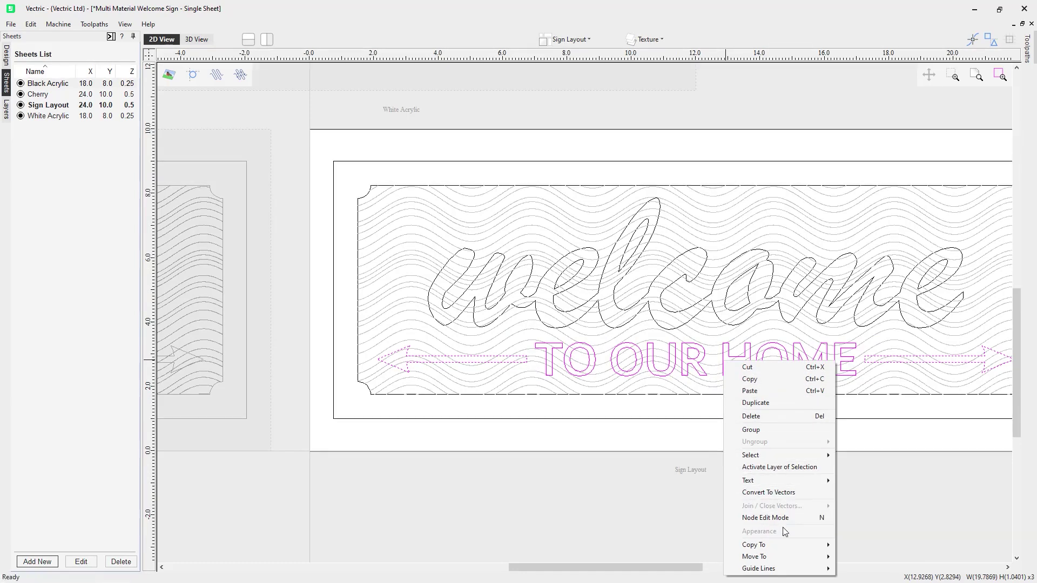
mouse_move(788, 546)
mouse_move(875, 558)
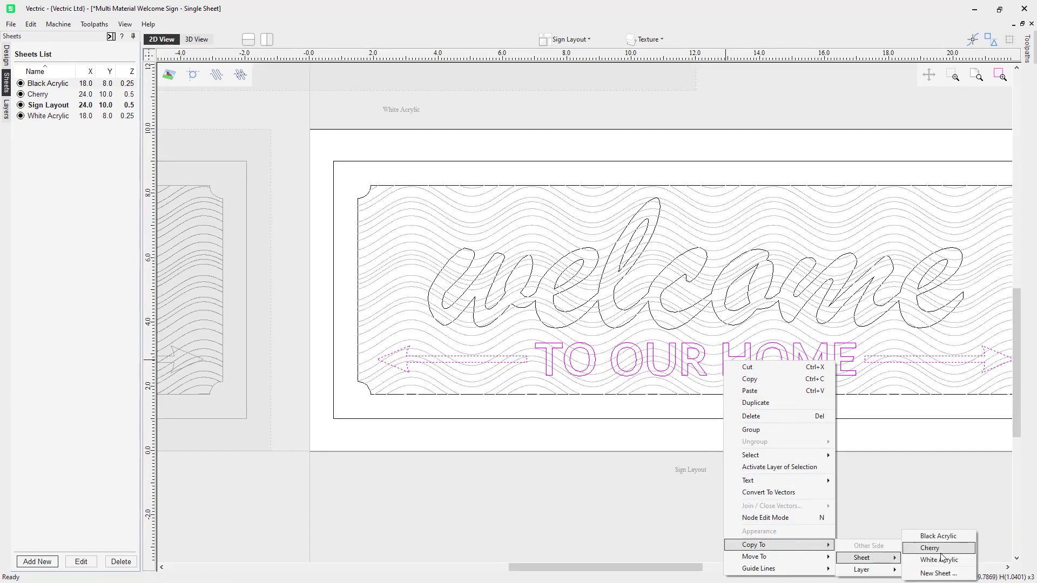
left_click(945, 536)
scroll(522, 359, "down", 2)
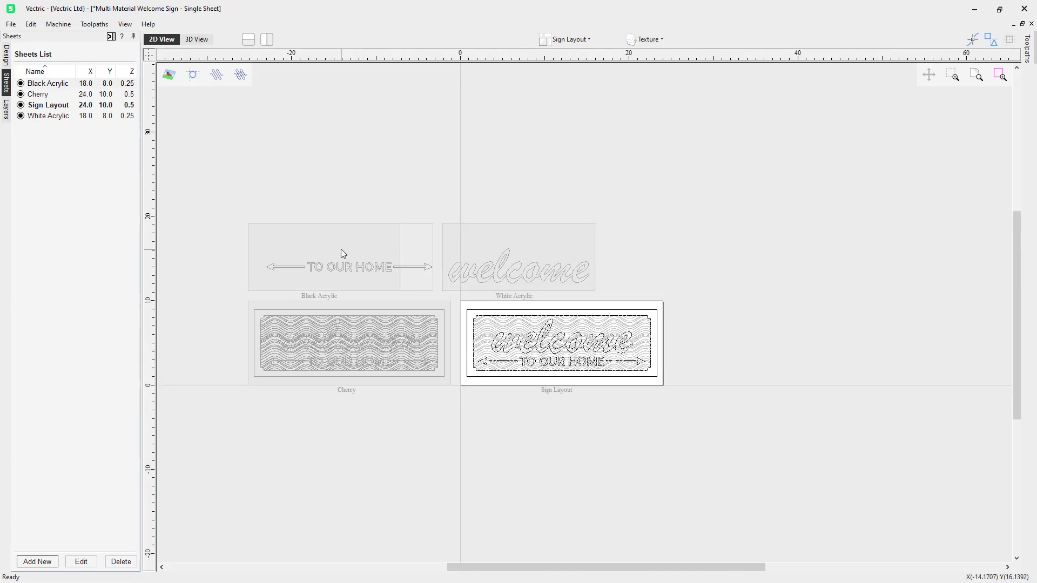
Step: Activate the Black Acrylic sheet and move the left-pointing arrow into the sheet's lower-left corner
double_click(341, 251)
scroll(649, 334, "up", 2)
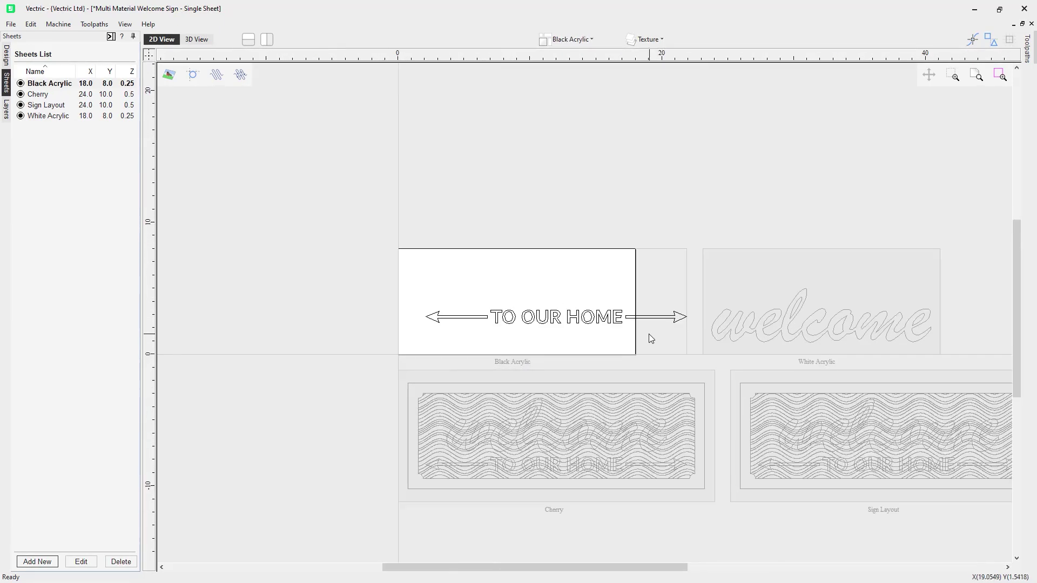
scroll(650, 337, "up", 2)
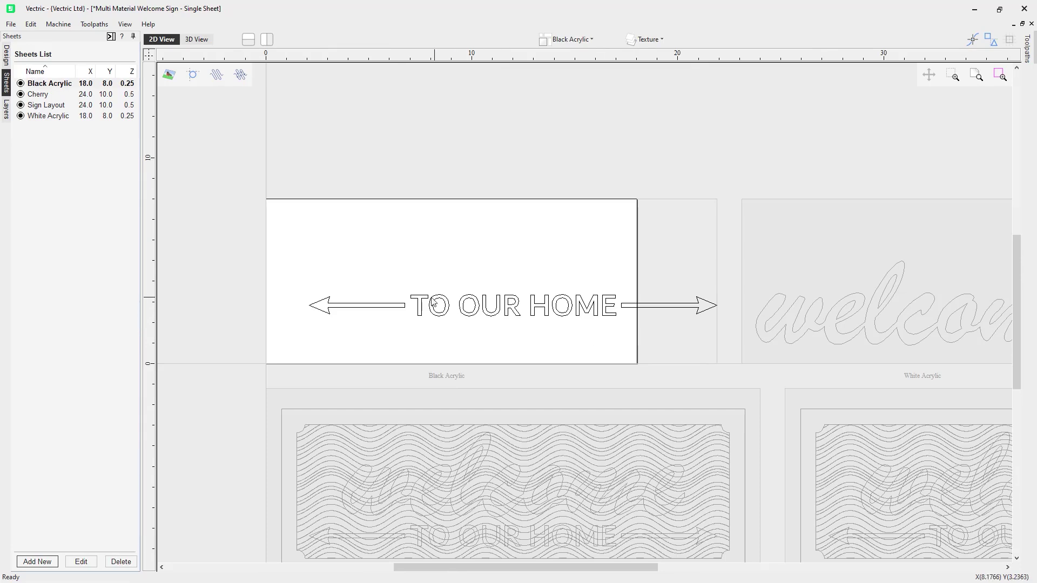
left_click(387, 307)
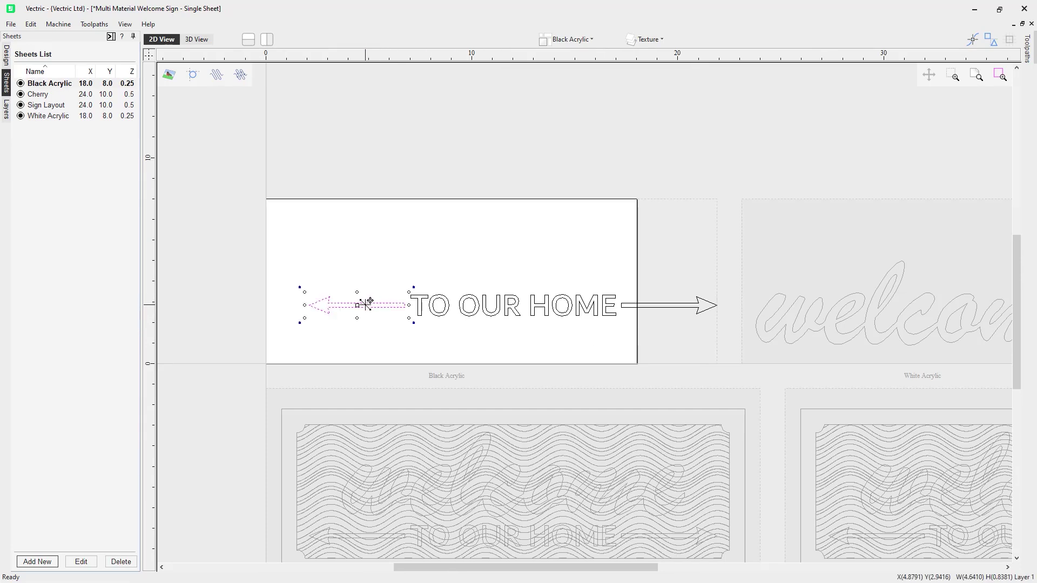
left_click_drag(360, 301, 317, 350)
Step: Move the "TO OUR HOME" text just above the left-pointing arrow and place the right-pointing arrow beside that arrow, inside the Black Acrylic sheet
left_click(467, 310)
left_click(512, 305)
left_click(516, 305)
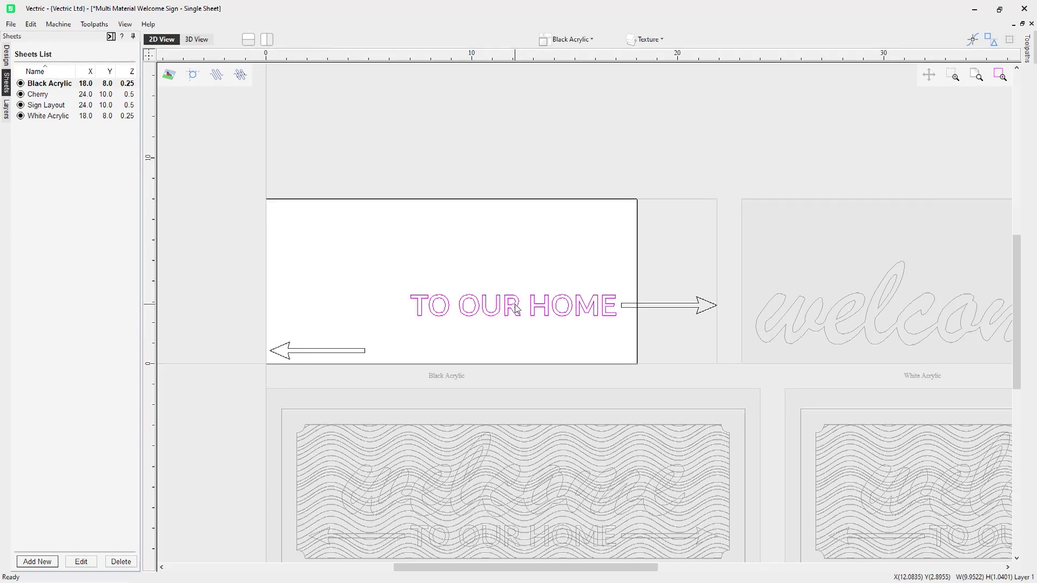
left_click_drag(516, 305, 372, 320)
left_click(638, 307)
left_click(638, 307)
left_click_drag(673, 303, 433, 349)
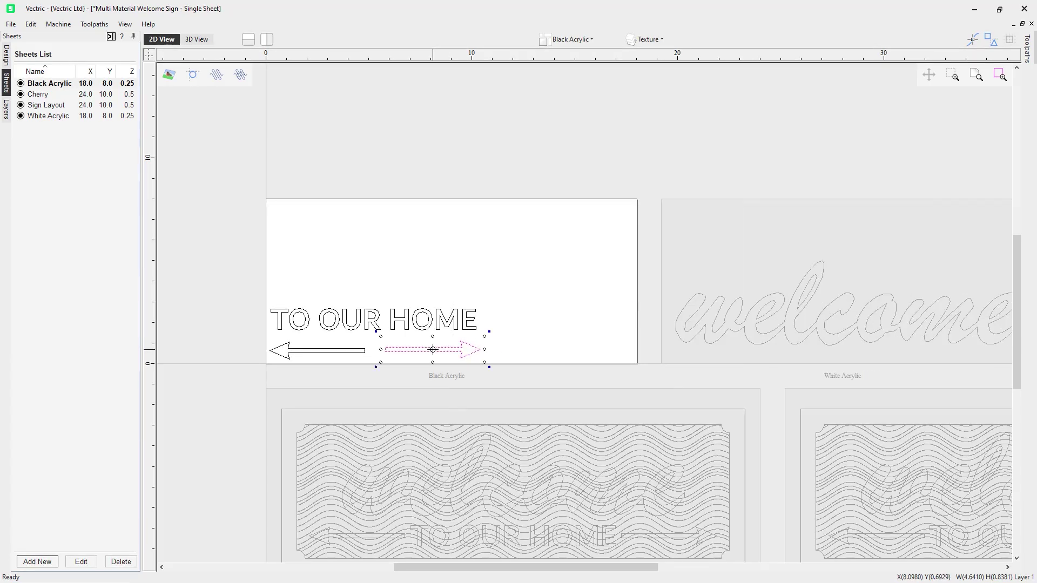
left_click(537, 333)
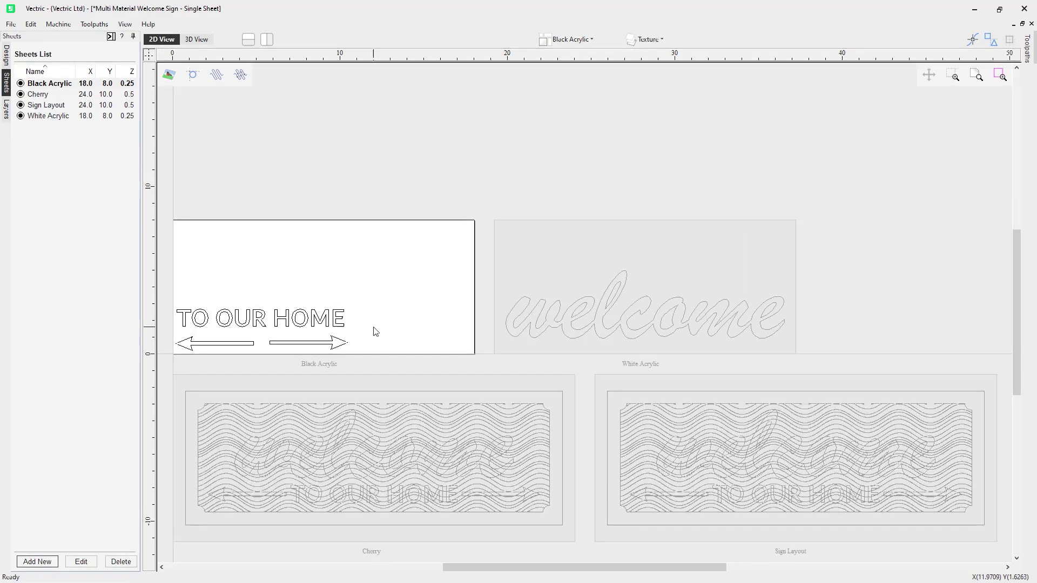
Step: Hide the White Acrylic, Sign Layout and Cherry sheets, leaving only the Black Acrylic sheet visible
left_click(359, 199)
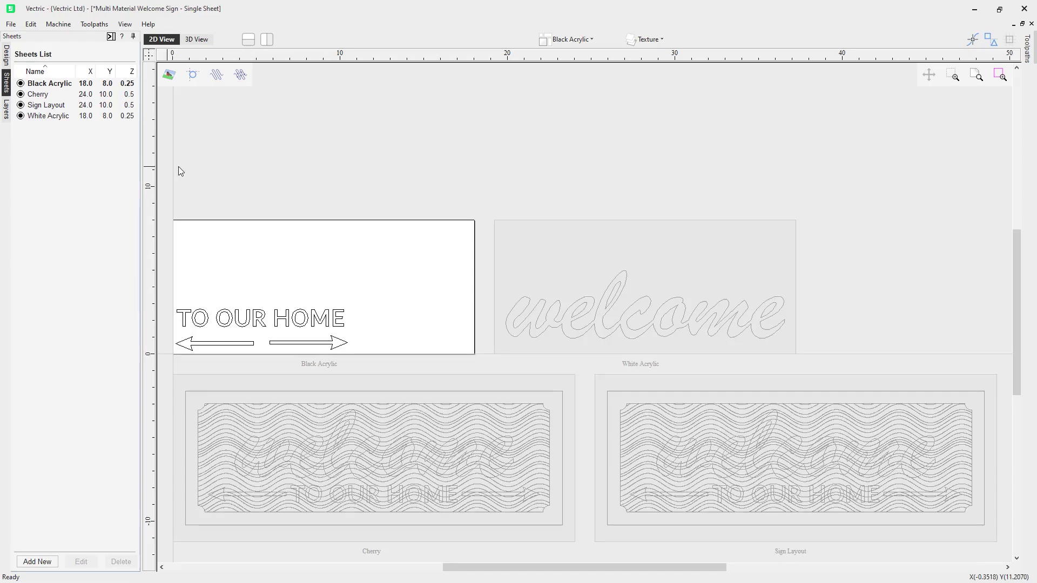
scroll(222, 173, "down", 2)
scroll(190, 169, "down", 1)
scroll(169, 165, "up", 2)
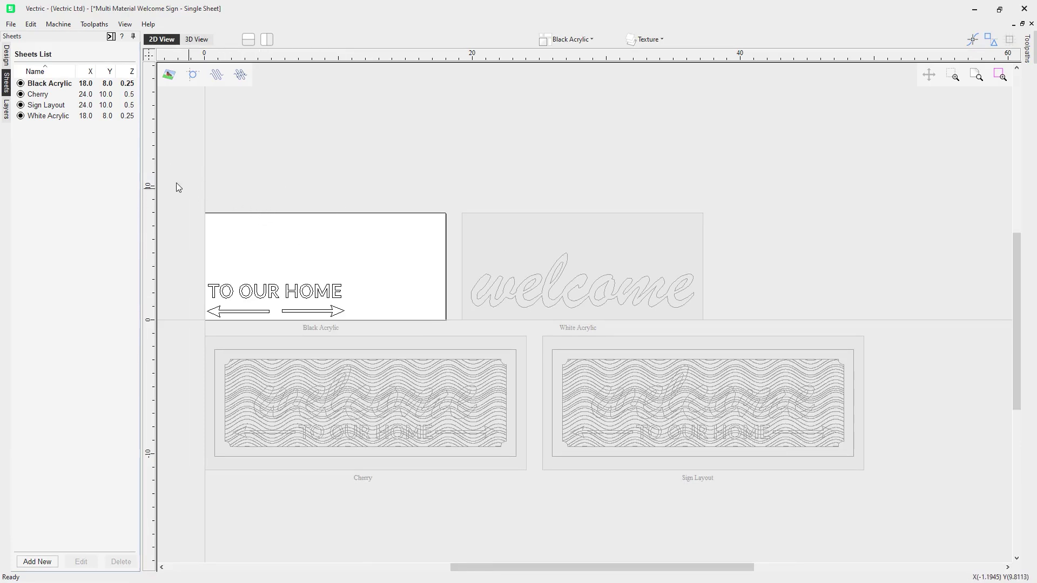
left_click(21, 116)
left_click(21, 117)
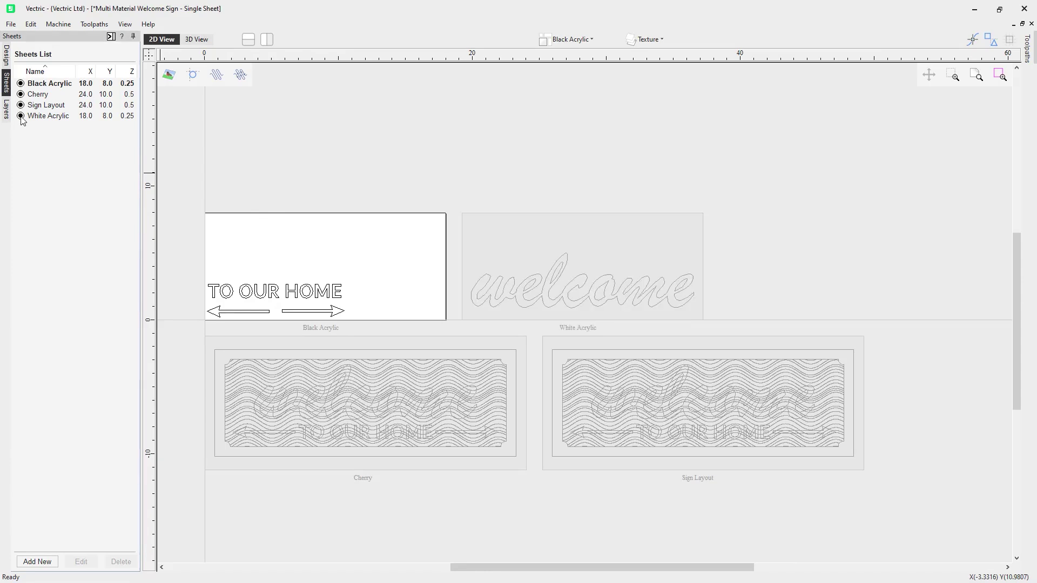
left_click(21, 116)
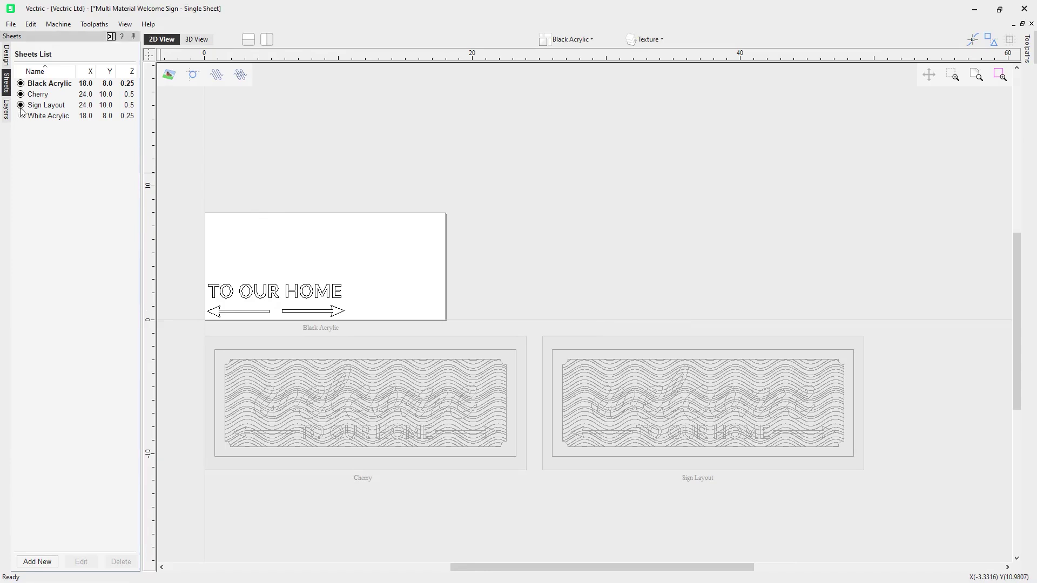
left_click(21, 106)
left_click(21, 95)
scroll(293, 197, "up", 1)
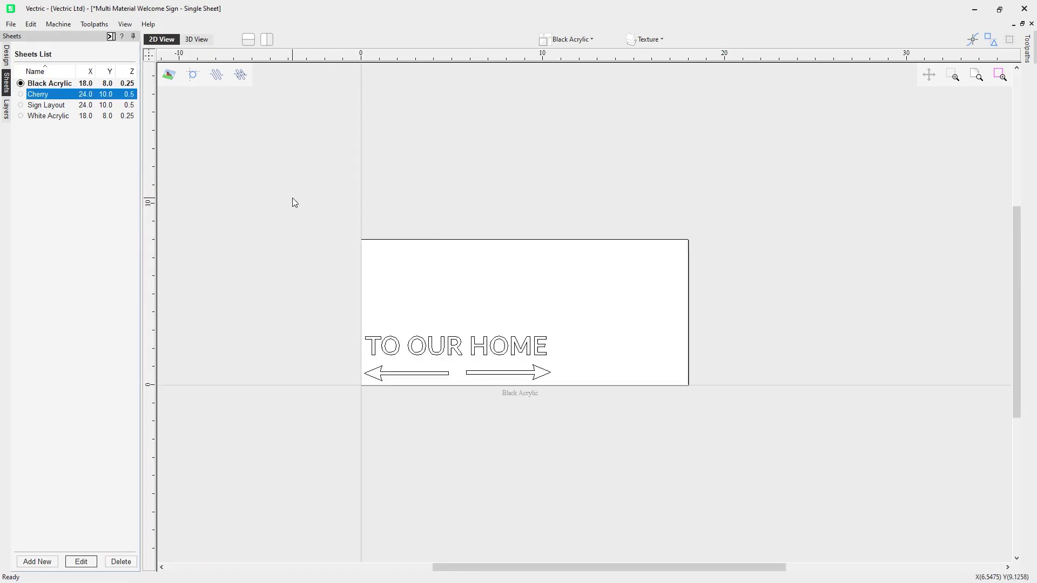
Step: Make the Cherry, Sign Layout and White Acrylic sheets visible again and clear the sheet selection
scroll(326, 208, "up", 1)
left_click(21, 94)
left_click(20, 105)
left_click(20, 116)
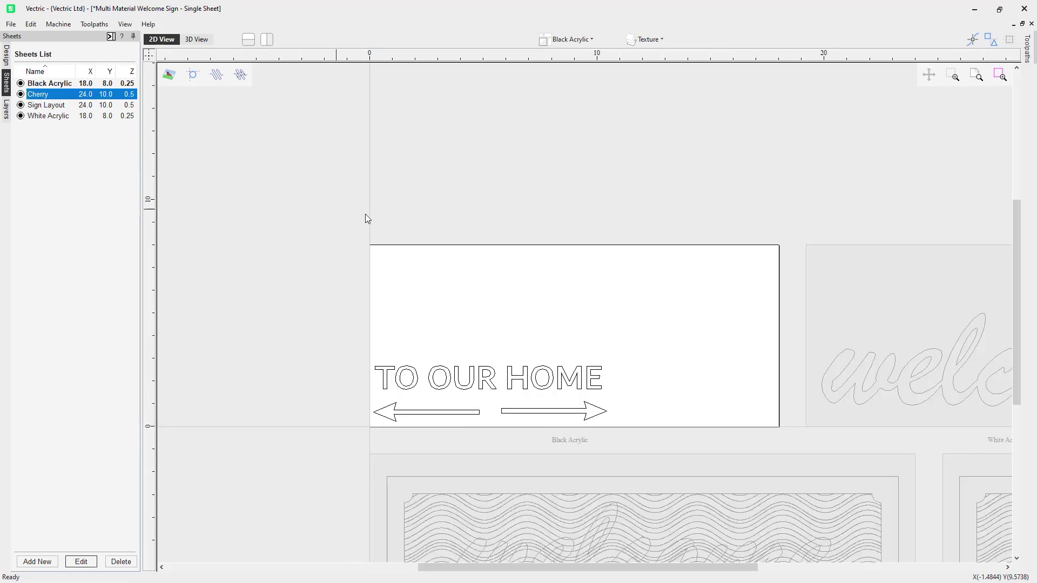
scroll(365, 218, "down", 5)
scroll(514, 246, "up", 4)
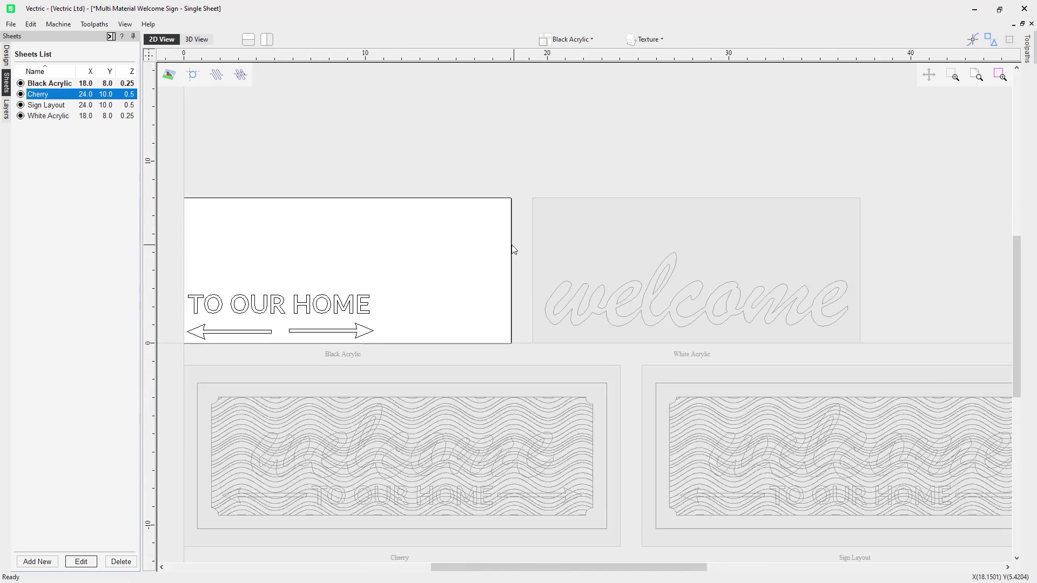
left_click(513, 246)
scroll(512, 246, "down", 1)
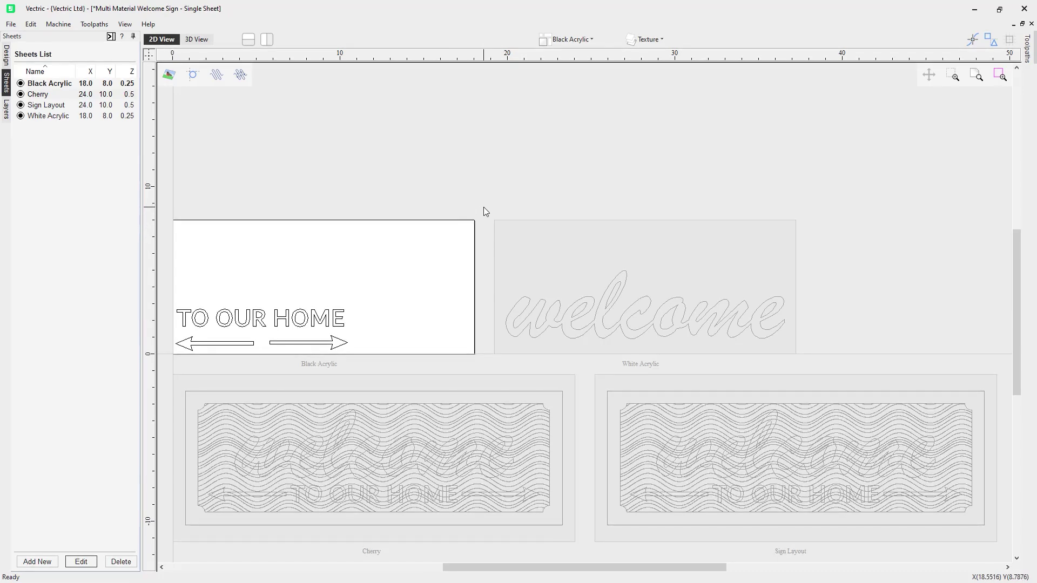
Step: Add a new sheet named MDF and make it the active sheet
left_click(37, 561)
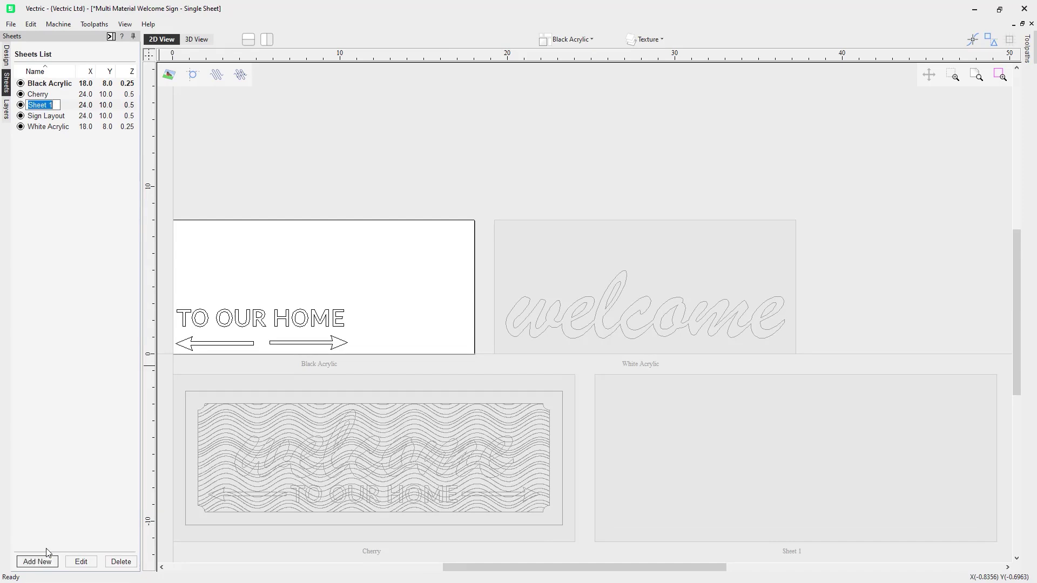
type("MDF")
key("Return")
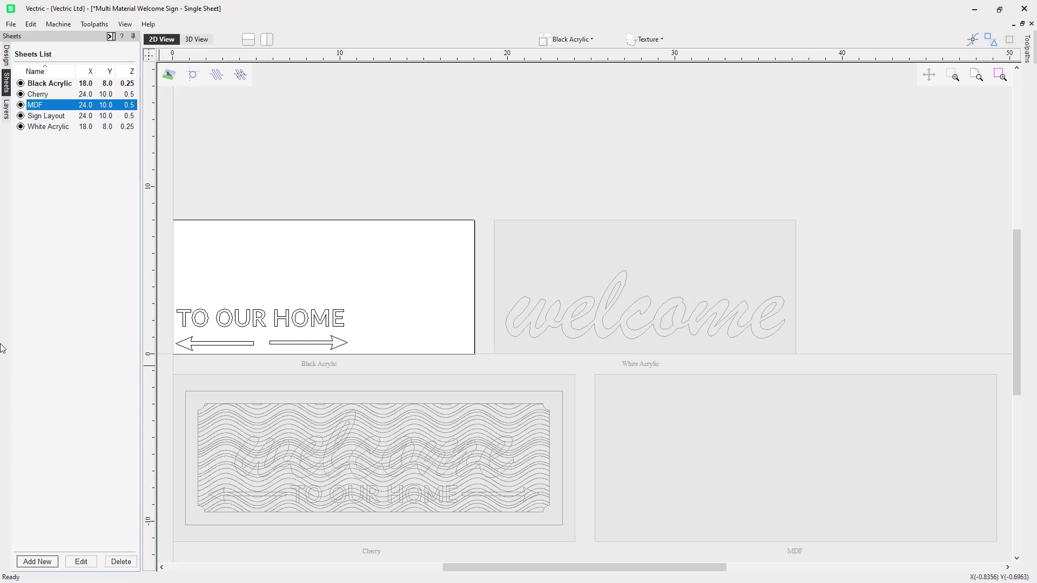
double_click(99, 105)
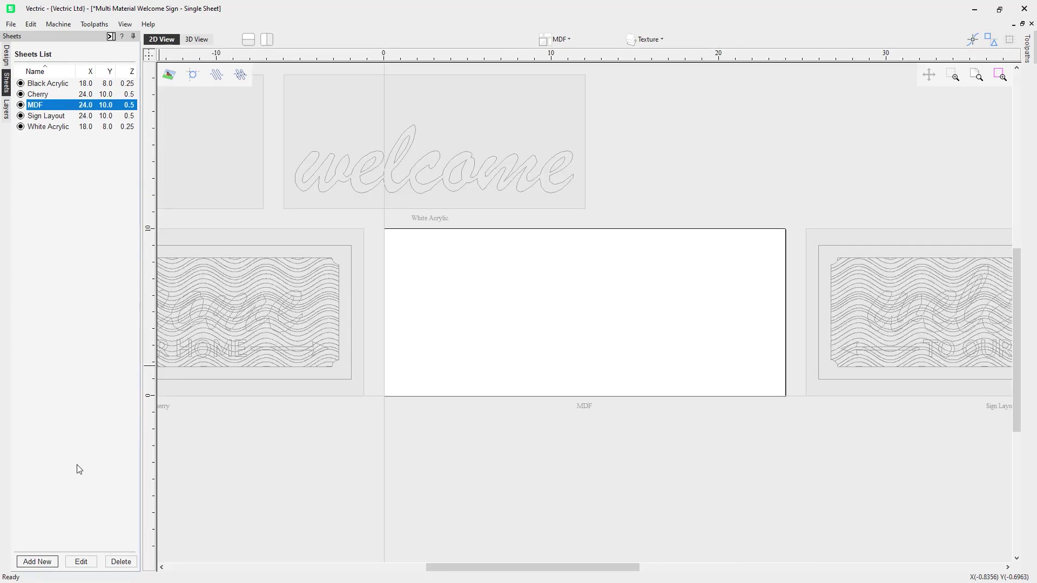
Step: Set the MDF sheet's size to 24 inches wide, 15 inches high and 0.375 inches thick
left_click(81, 562)
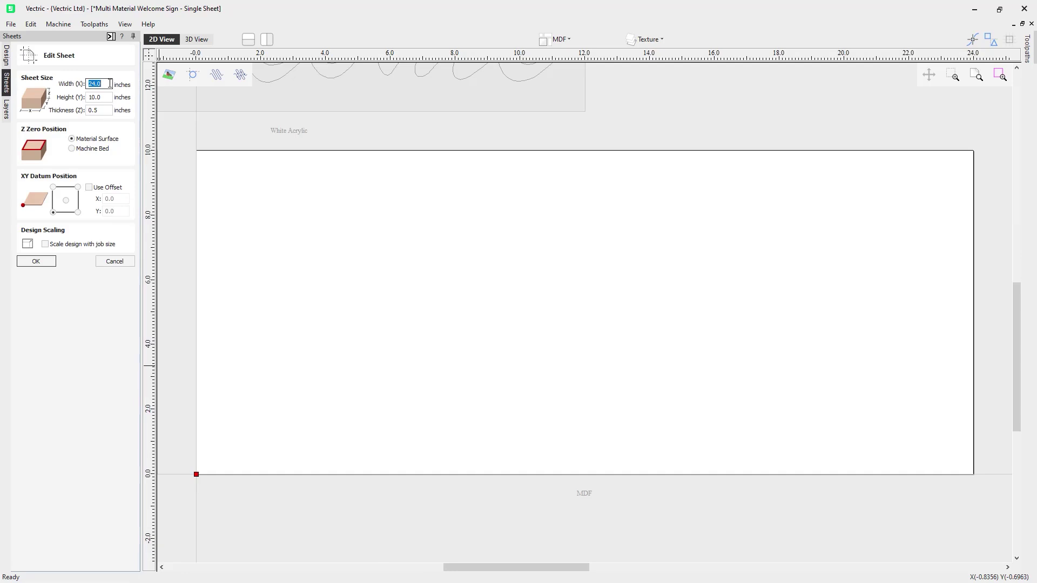
type("24")
key("Tab")
key("Tab")
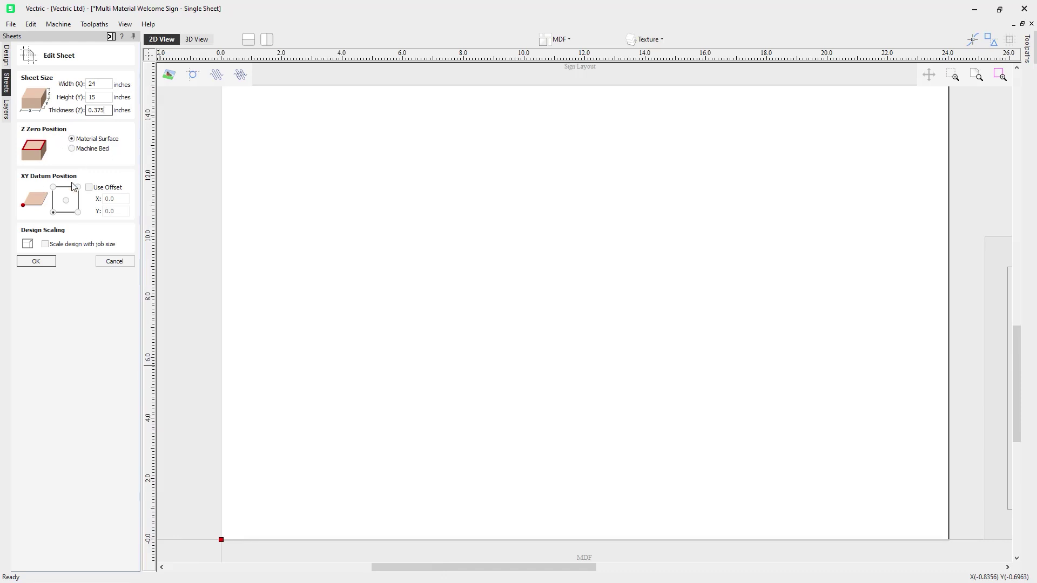
left_click(35, 262)
Step: Copy the outer rectangle and the notched-corner inner border from the Sign Layout sheet to the MDF sheet, and make MDF the active sheet
scroll(326, 244, "down", 2)
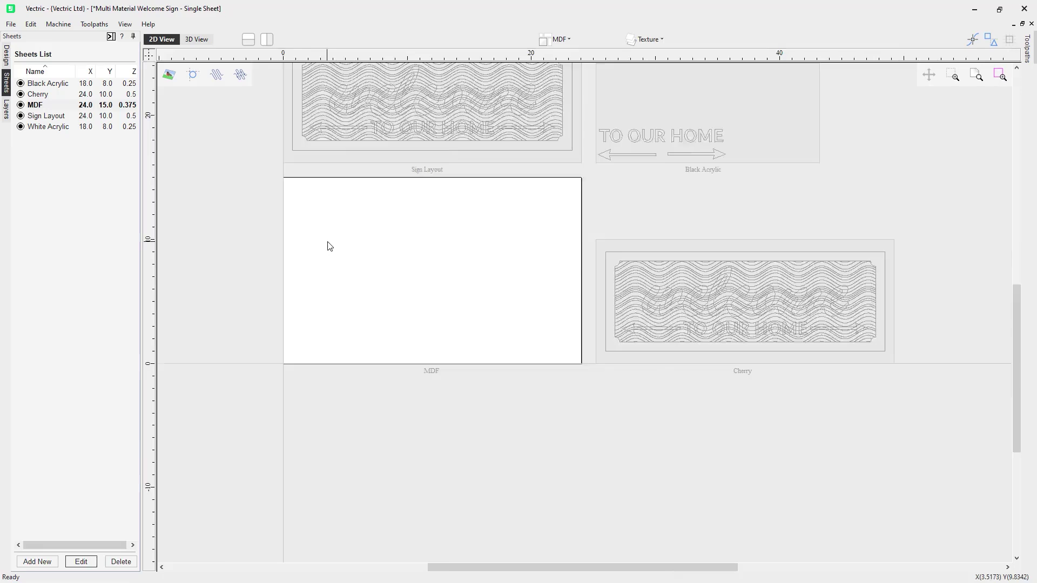
scroll(450, 140, "up", 4)
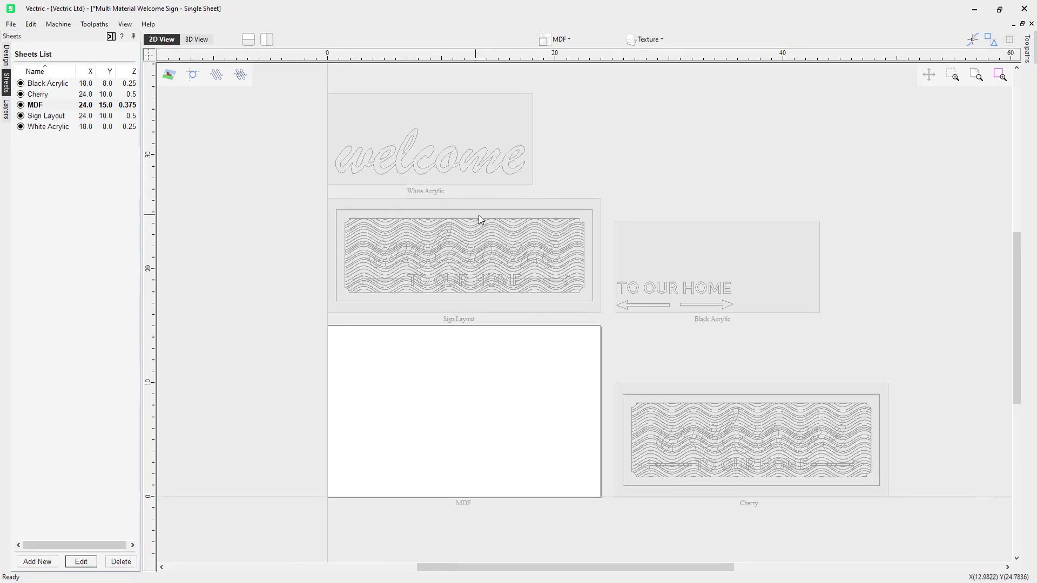
left_click(60, 118)
scroll(477, 294, "up", 2)
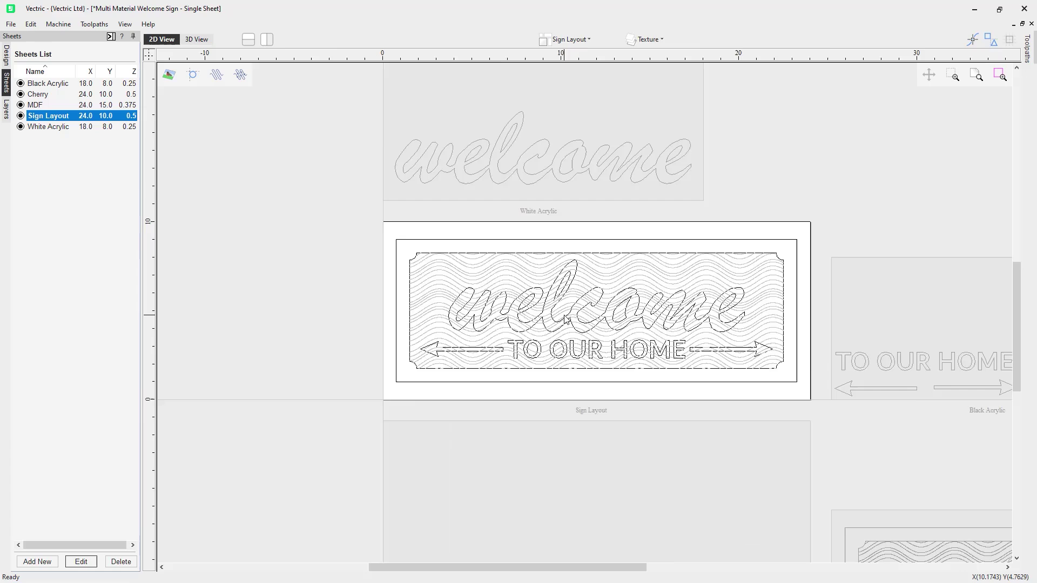
scroll(324, 234, "up", 3)
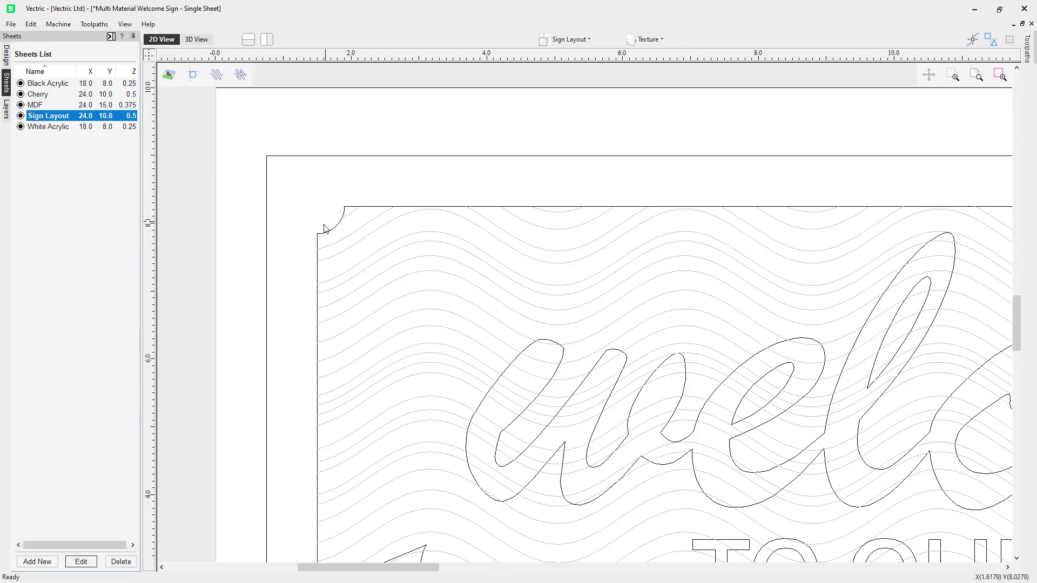
left_click(319, 236)
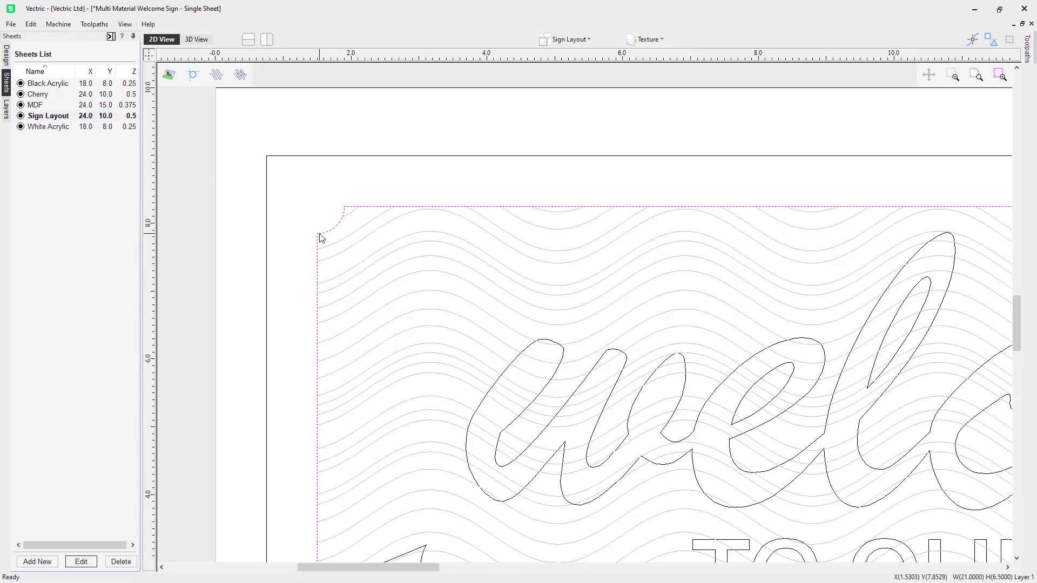
left_click(315, 157, "shift")
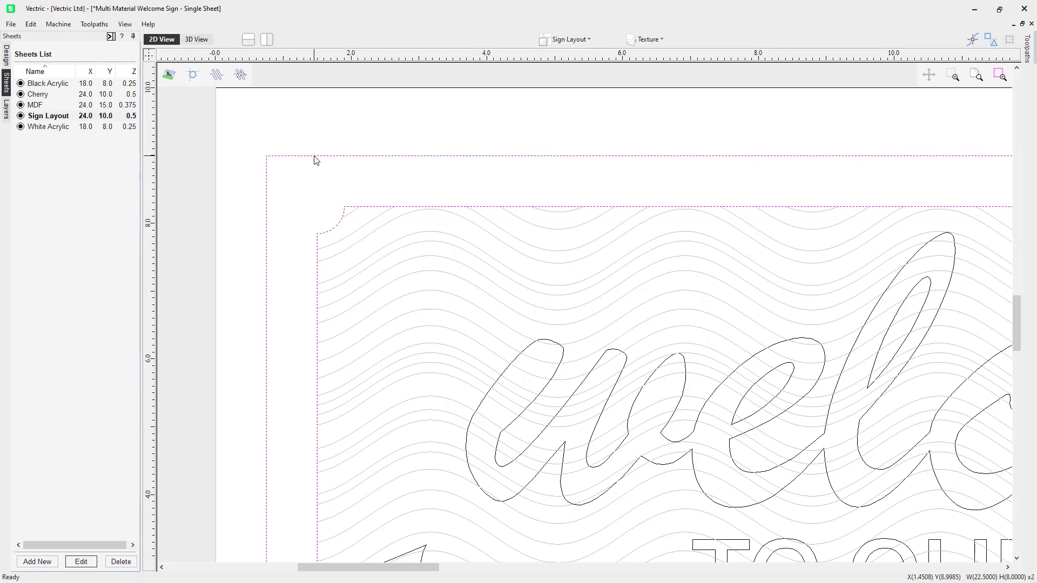
scroll(318, 161, "down", 4)
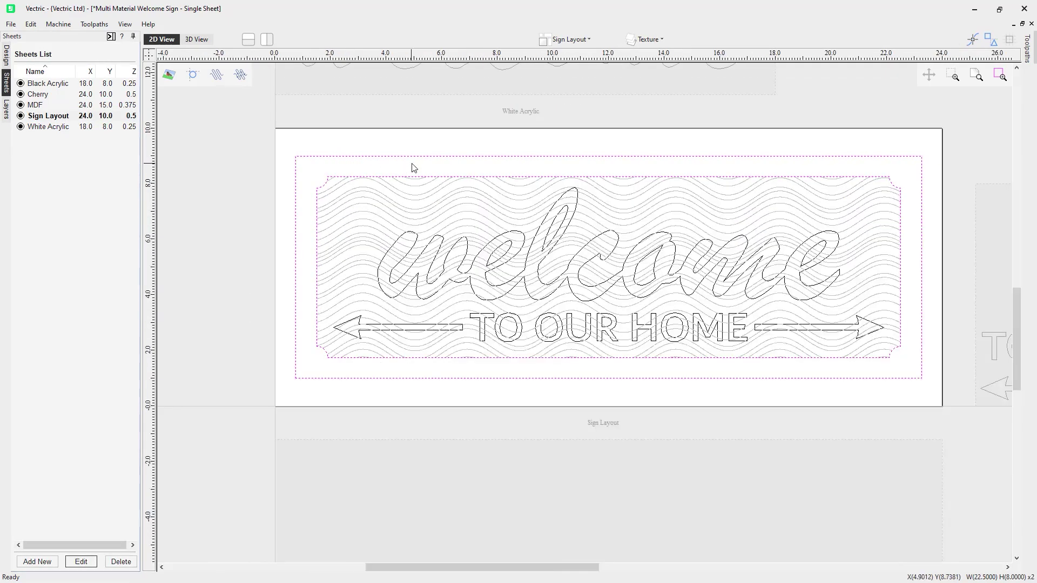
right_click(415, 158)
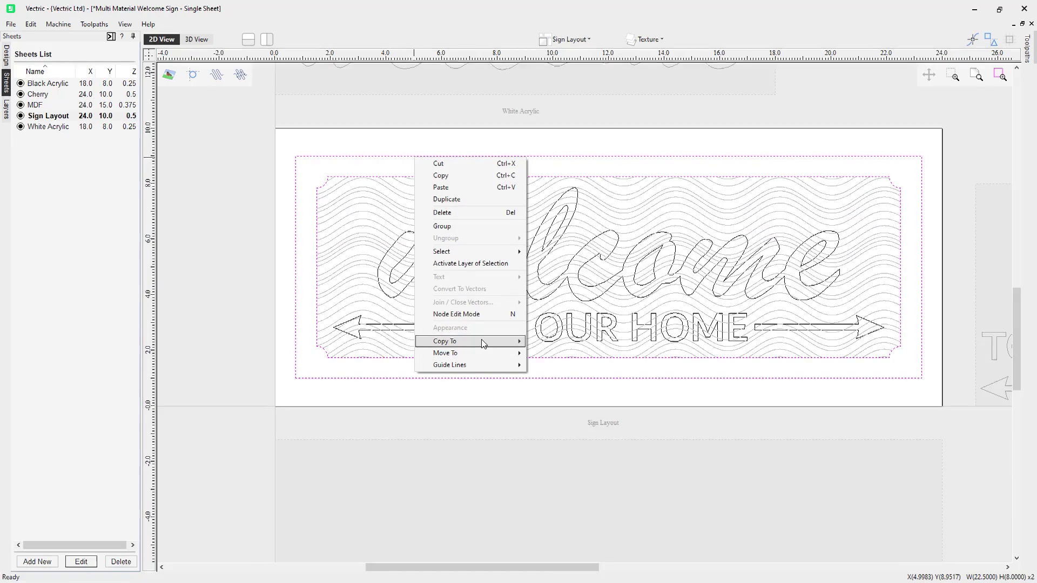
mouse_move(482, 340)
mouse_move(571, 356)
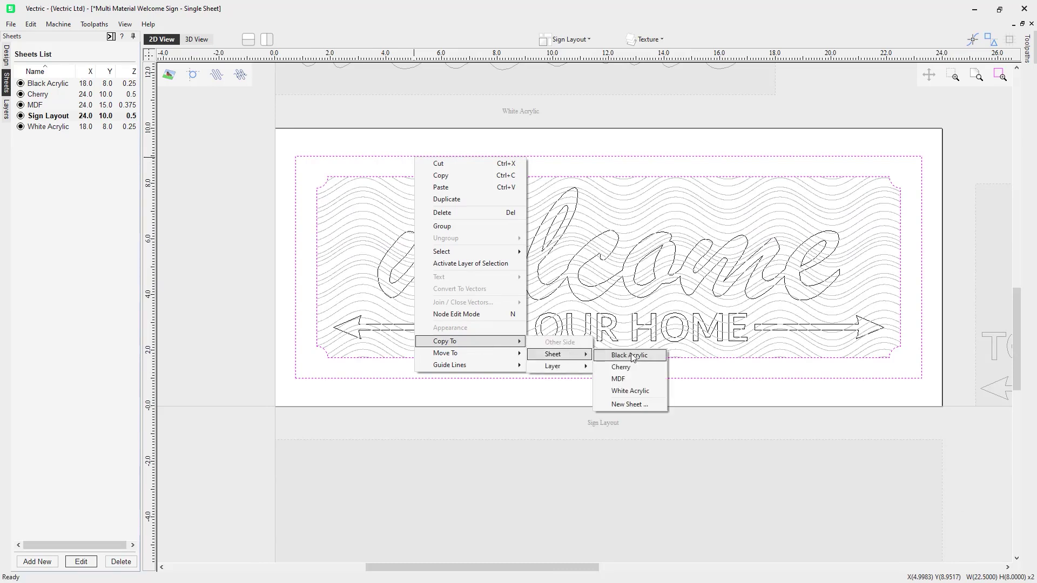
left_click(640, 378)
scroll(634, 363, "down", 5)
scroll(594, 422, "up", 4)
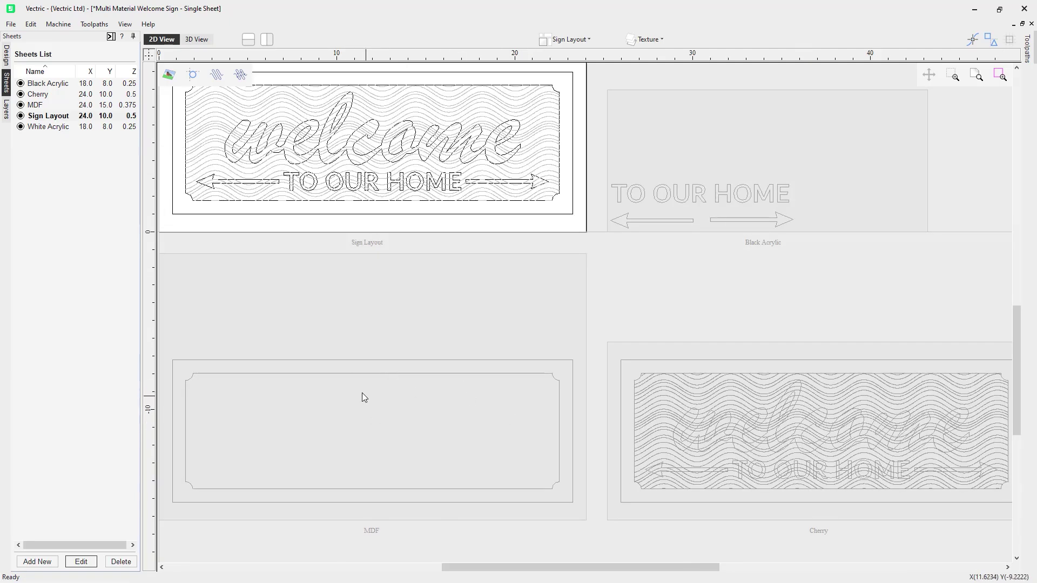
double_click(399, 346)
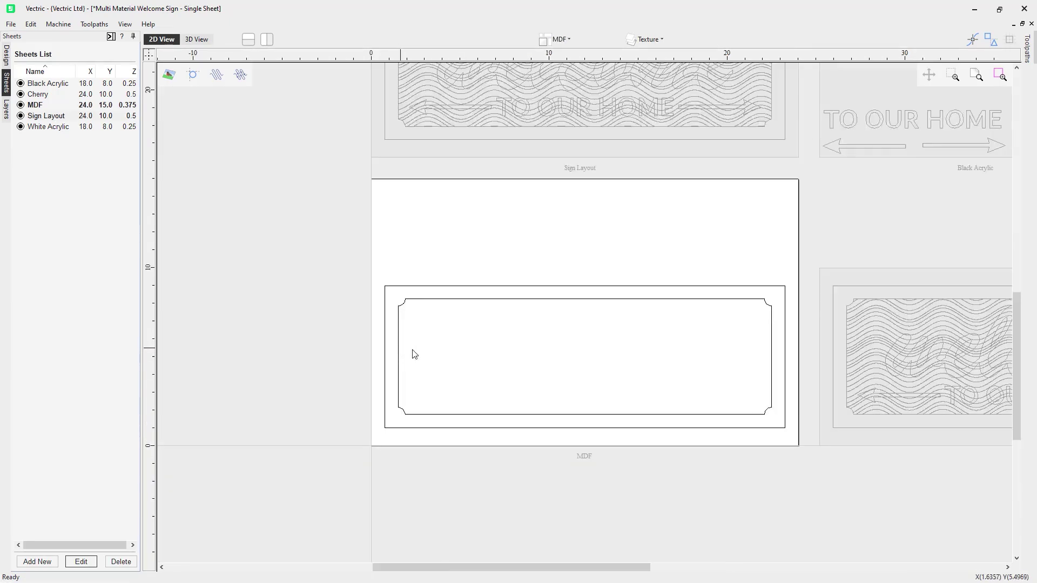
Step: Activate the Cherry sheet and delete the notched-corner inner border around its wave pattern
double_click(846, 302)
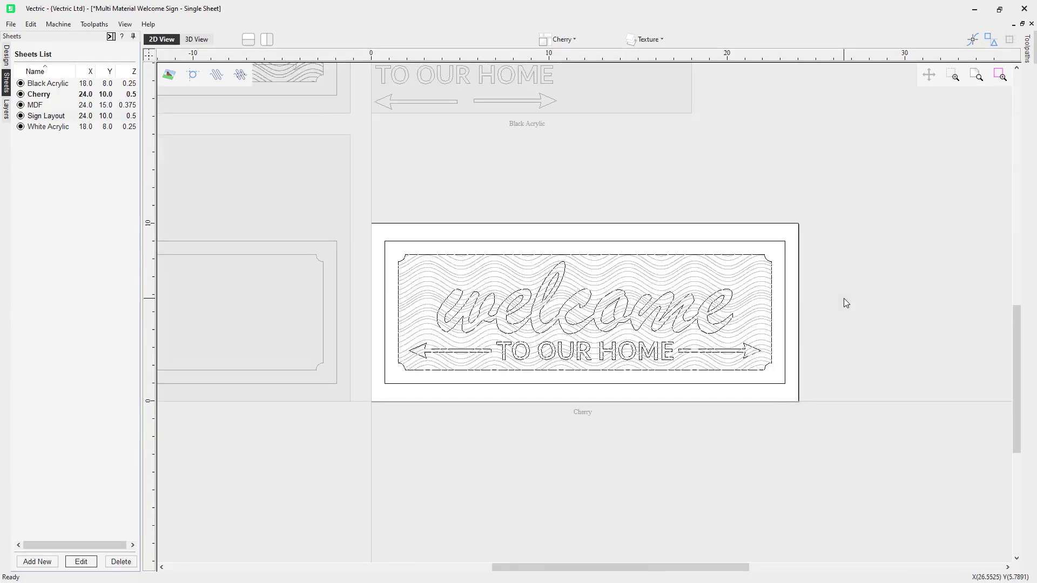
scroll(405, 265, "up", 5)
left_click(405, 270)
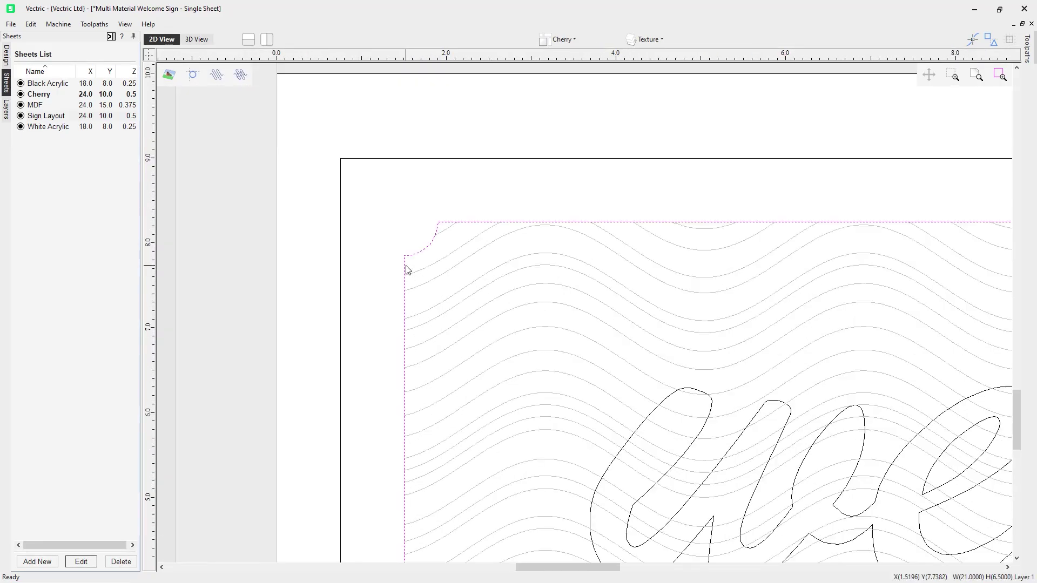
key("Delete")
scroll(416, 269, "down", 8)
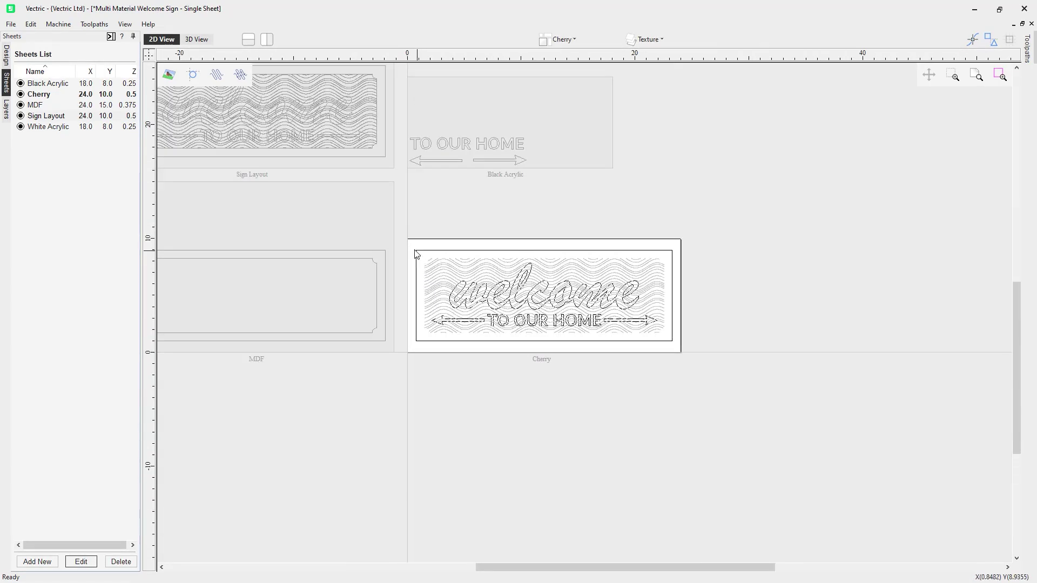
scroll(398, 243, "down", 1)
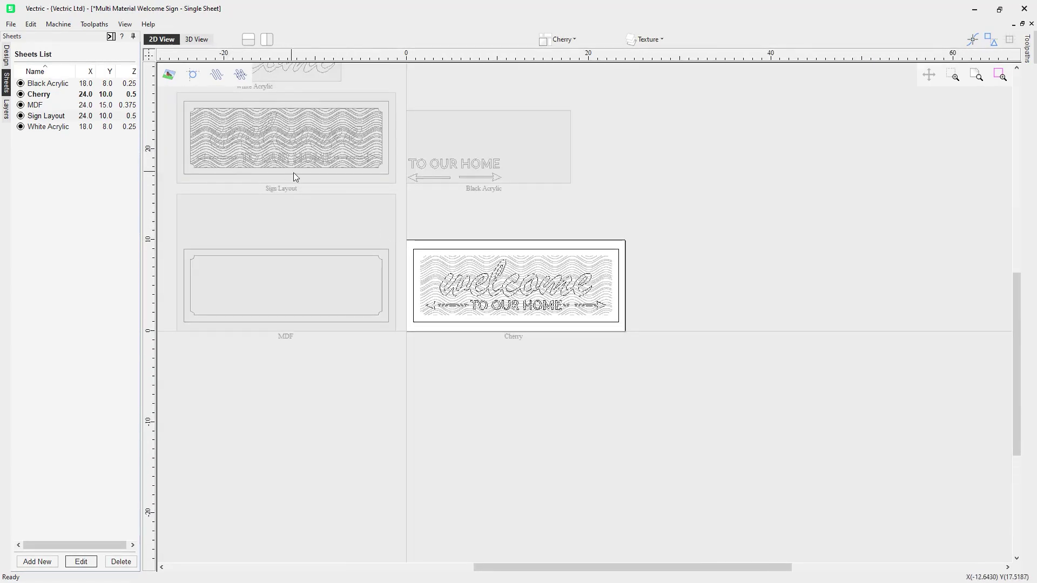
scroll(172, 122, "up", 2)
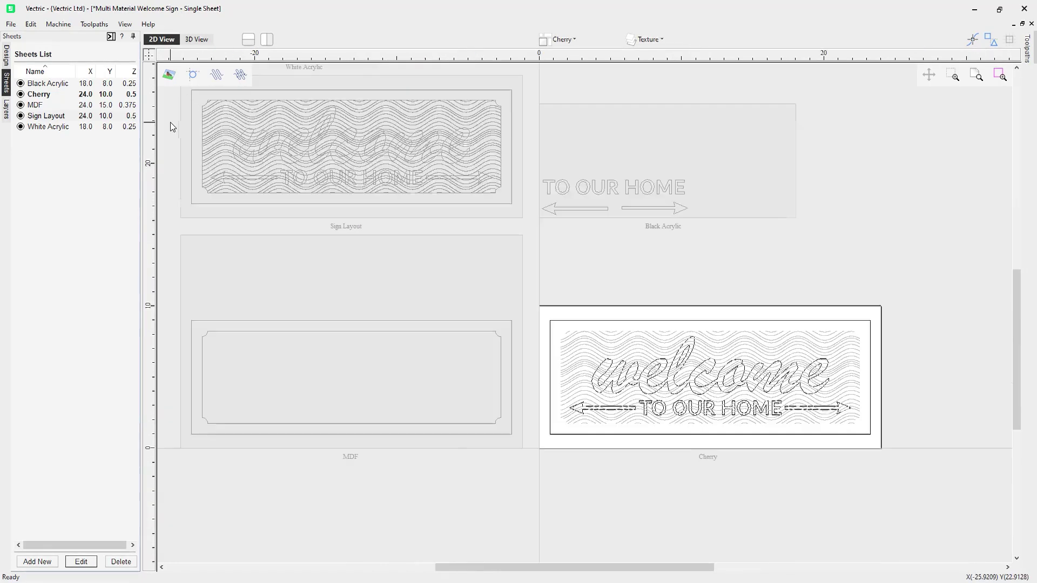
Step: Make Black Acrylic the active sheet and set the thickness of both the Black Acrylic and White Acrylic sheets to 0.26 inches
left_click(131, 84)
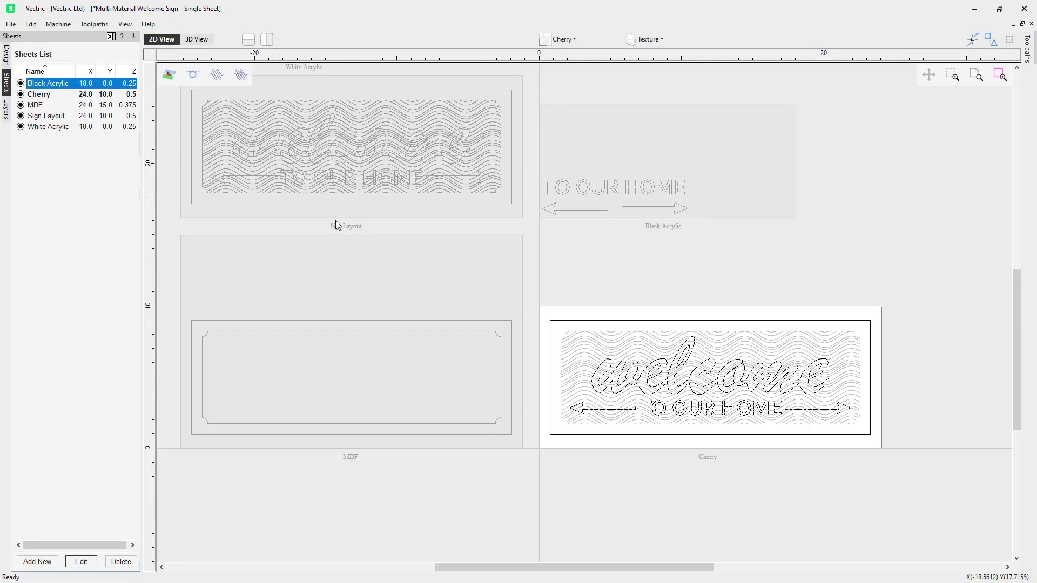
left_click(525, 250)
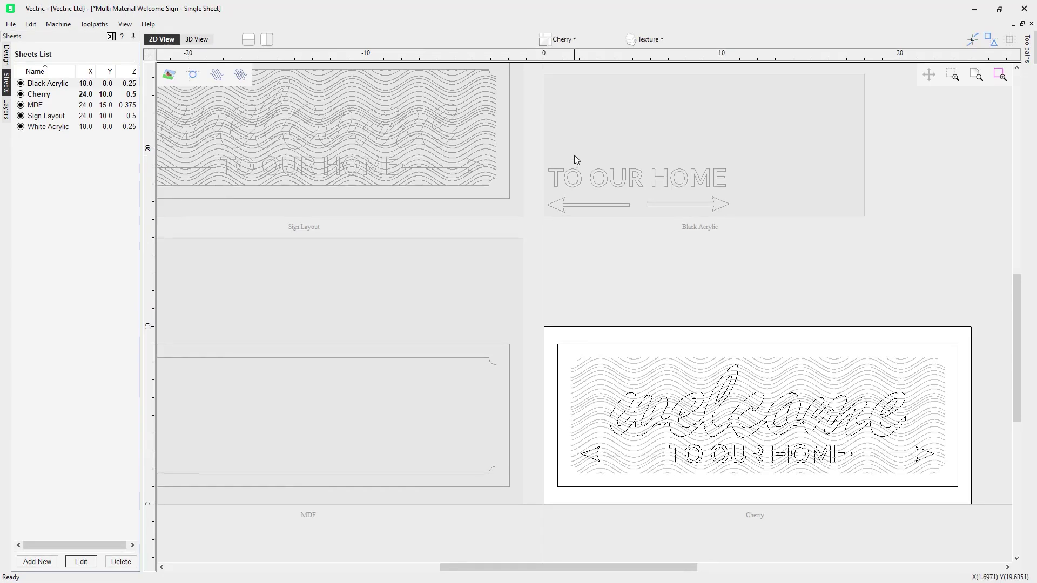
left_click(576, 158)
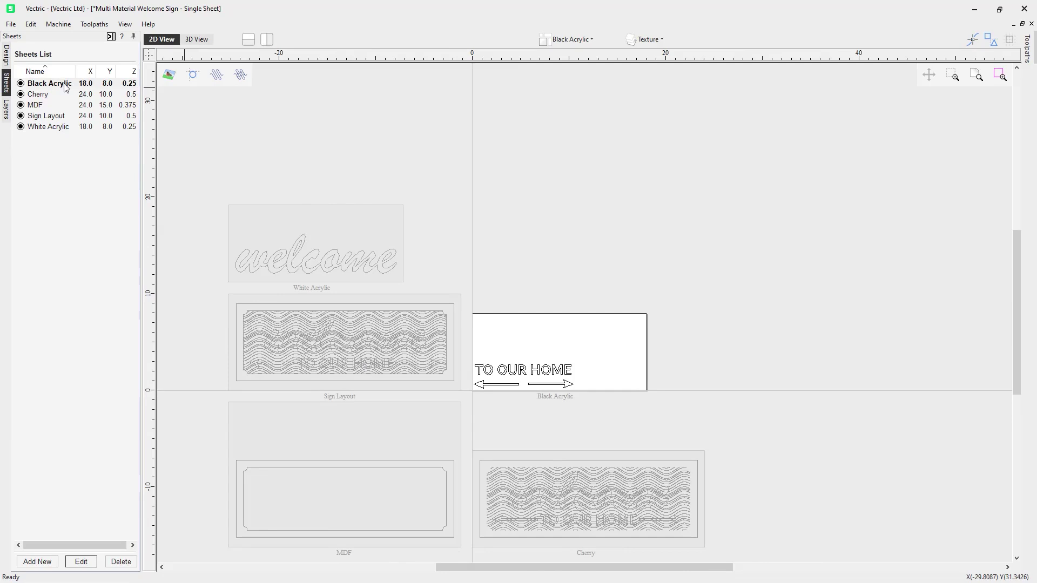
left_click(67, 129, "ctrl")
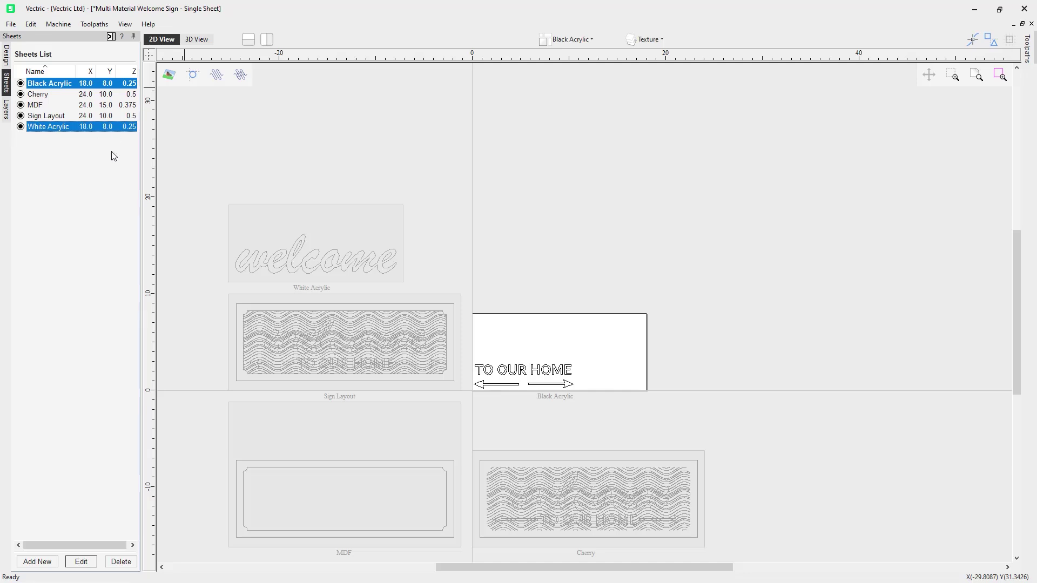
left_click(81, 562)
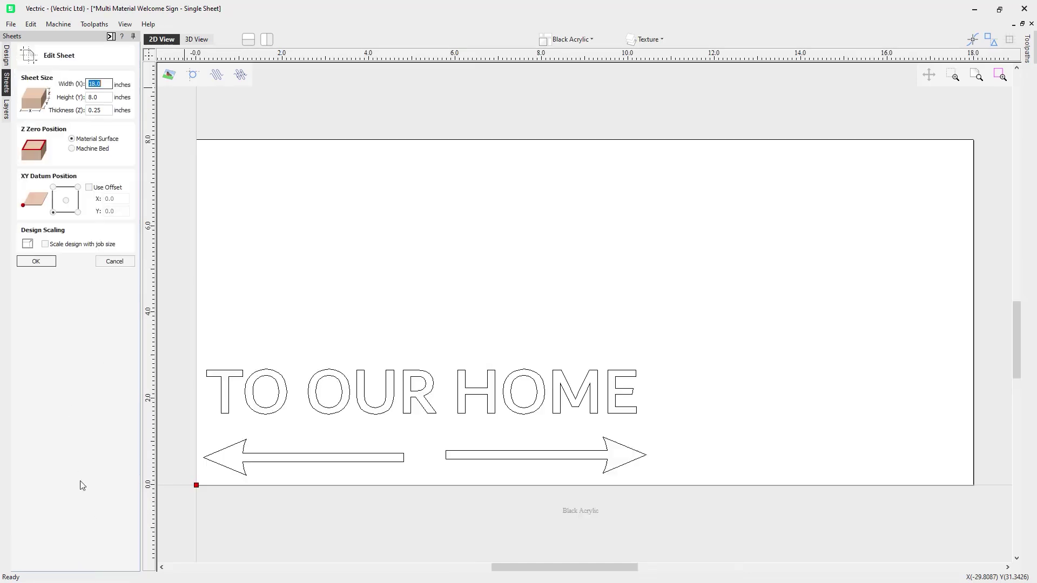
left_click(105, 109)
key("BackSpace")
type("6")
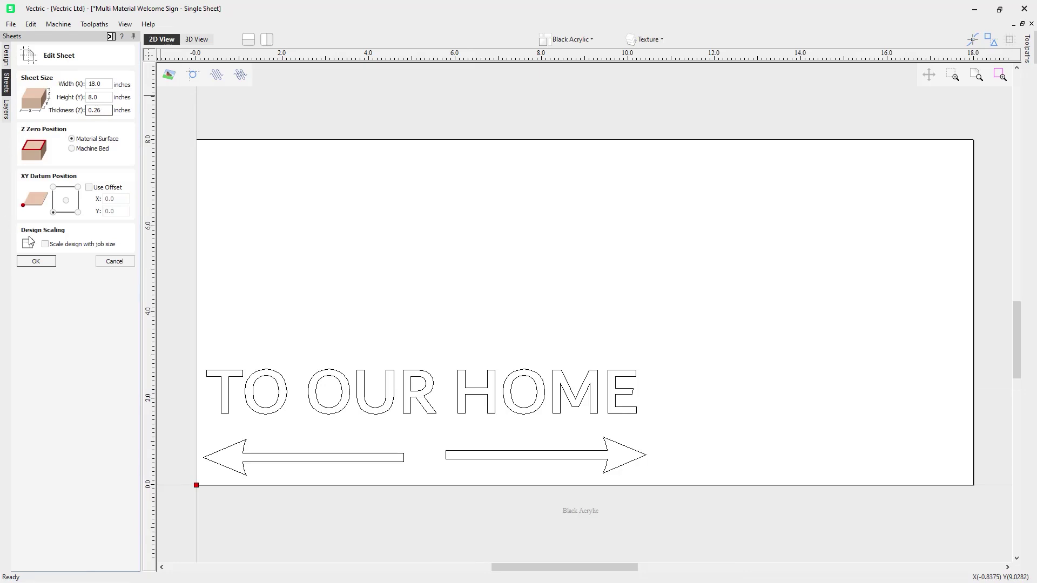
left_click(36, 262)
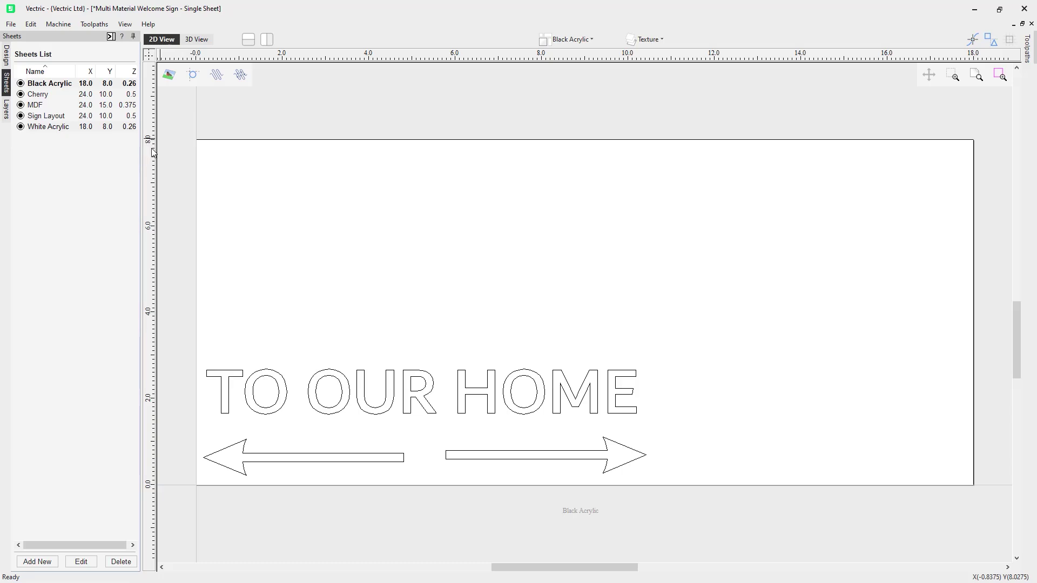
Step: Try a job width of 7 inches for all sheets at once in the job setup
left_click(6, 54)
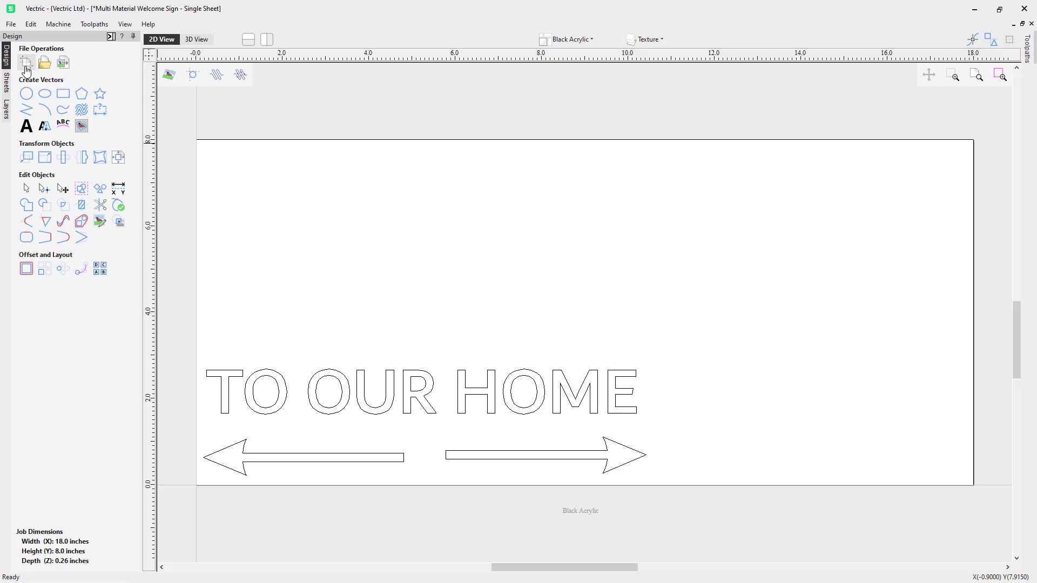
left_click(26, 69)
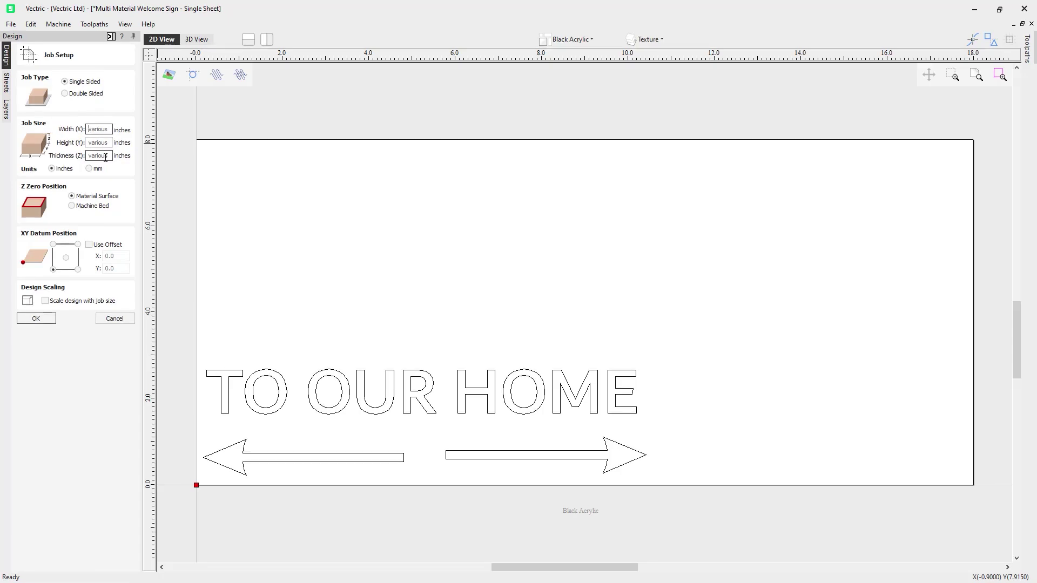
scroll(282, 252, "down", 10)
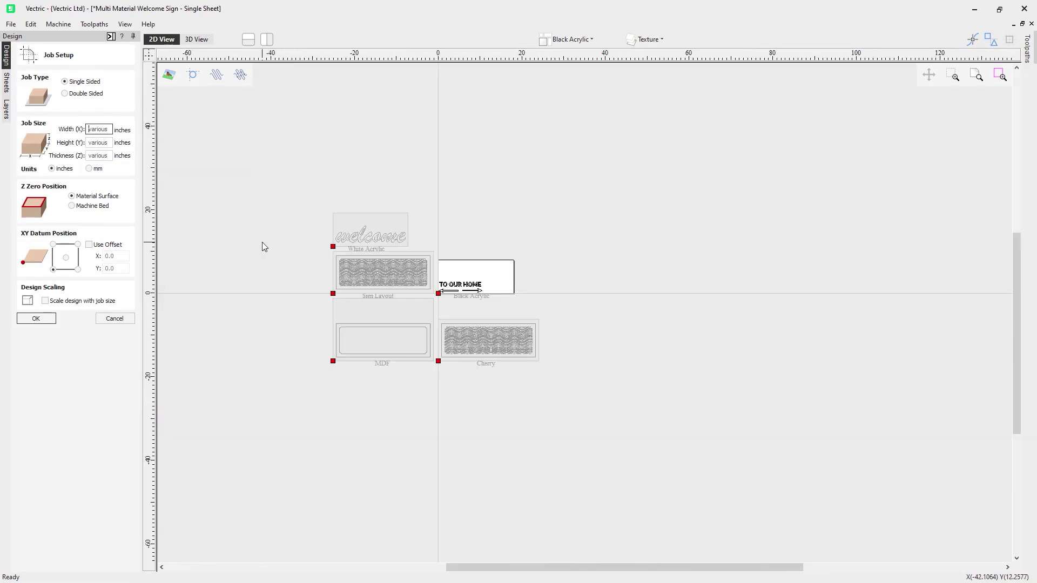
scroll(357, 258, "up", 3)
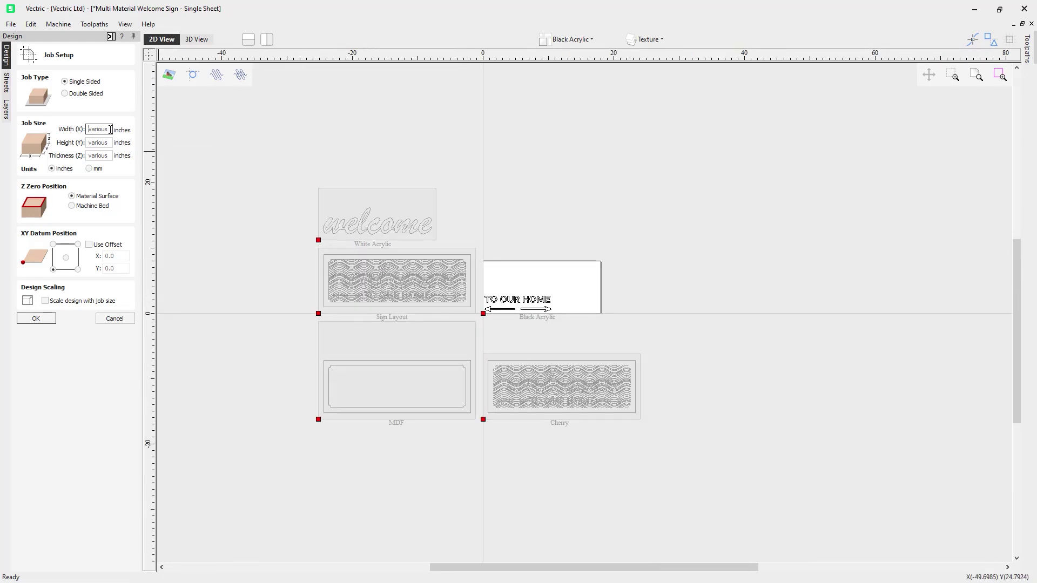
left_click(110, 130)
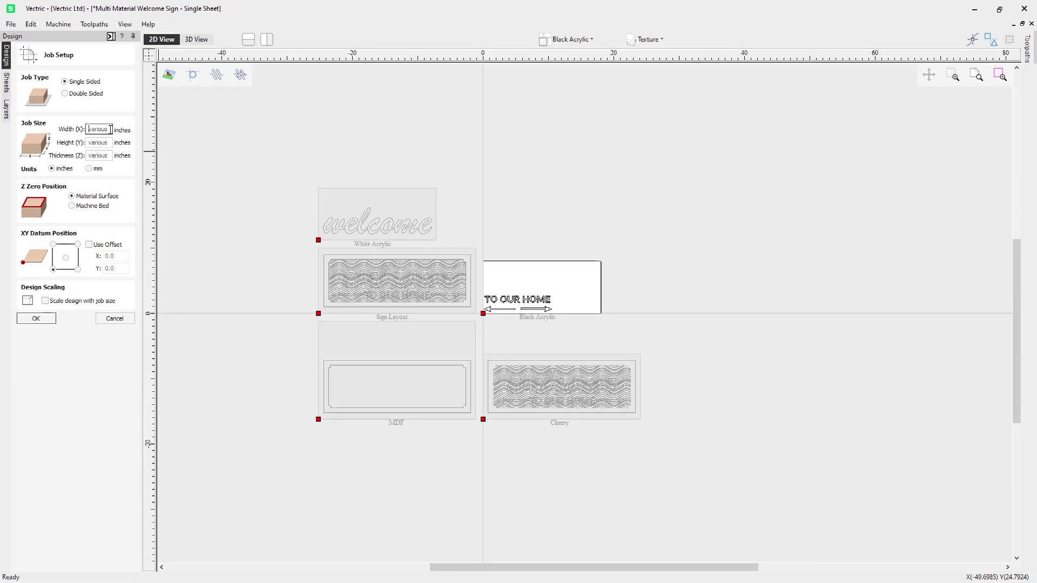
type("7")
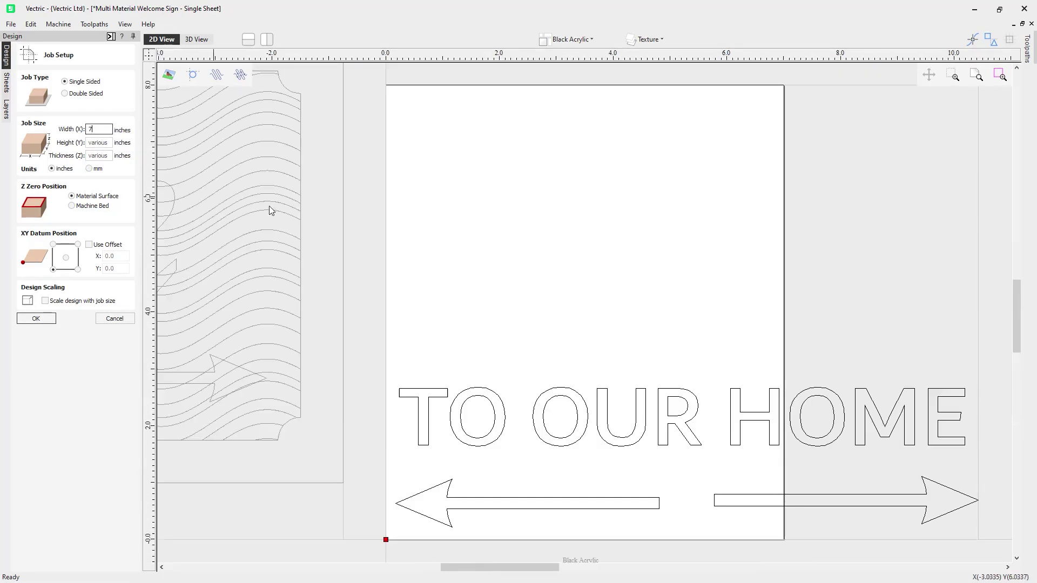
scroll(268, 209, "down", 5)
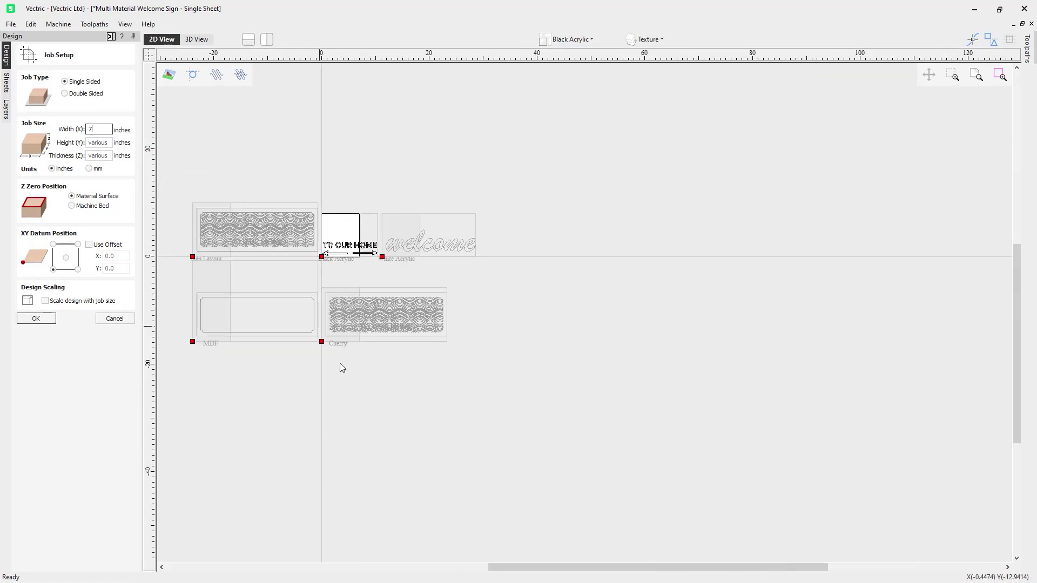
left_click_drag(516, 567, 449, 567)
scroll(398, 263, "up", 2)
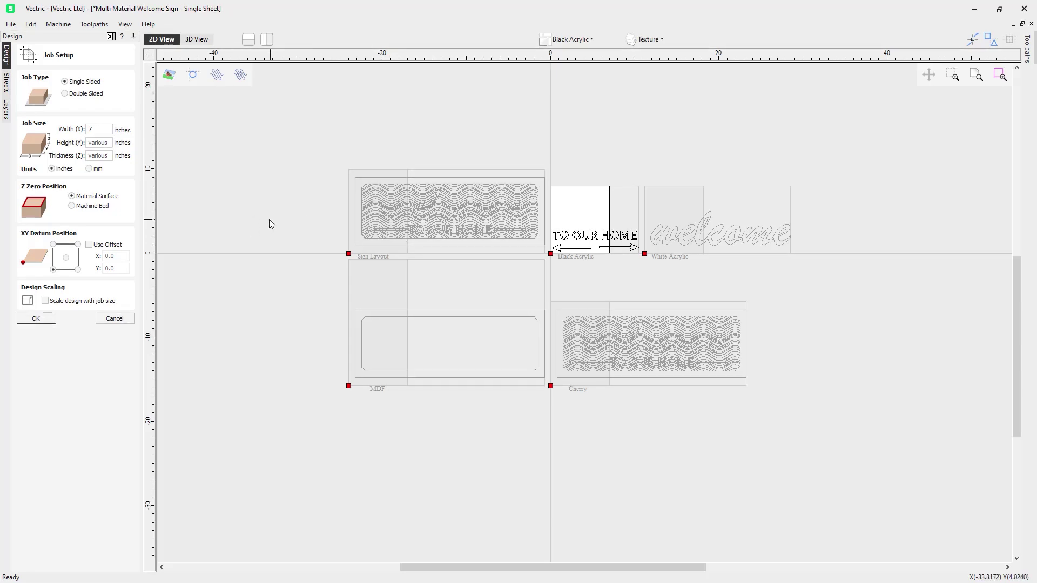
left_click(115, 318)
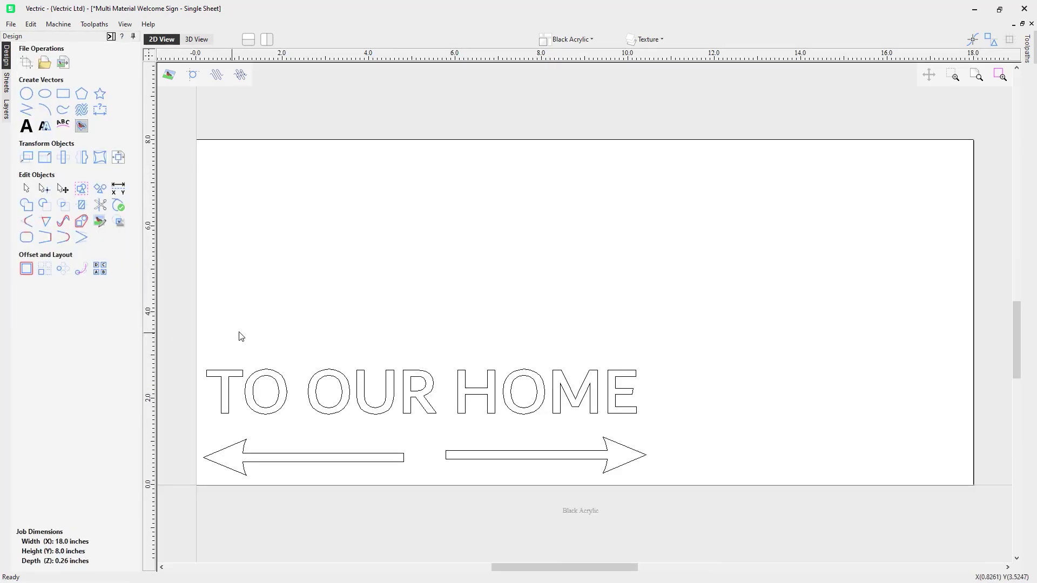
Step: Show the toolpaths layout and open the 3D toolpath preview with Cherry as the active sheet
left_click(6, 86)
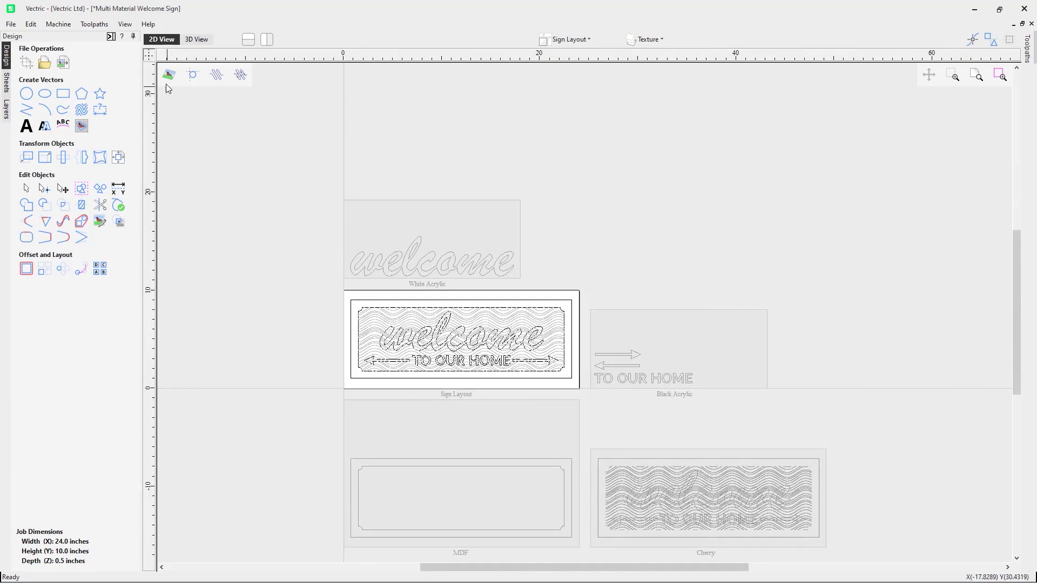
left_click(110, 38)
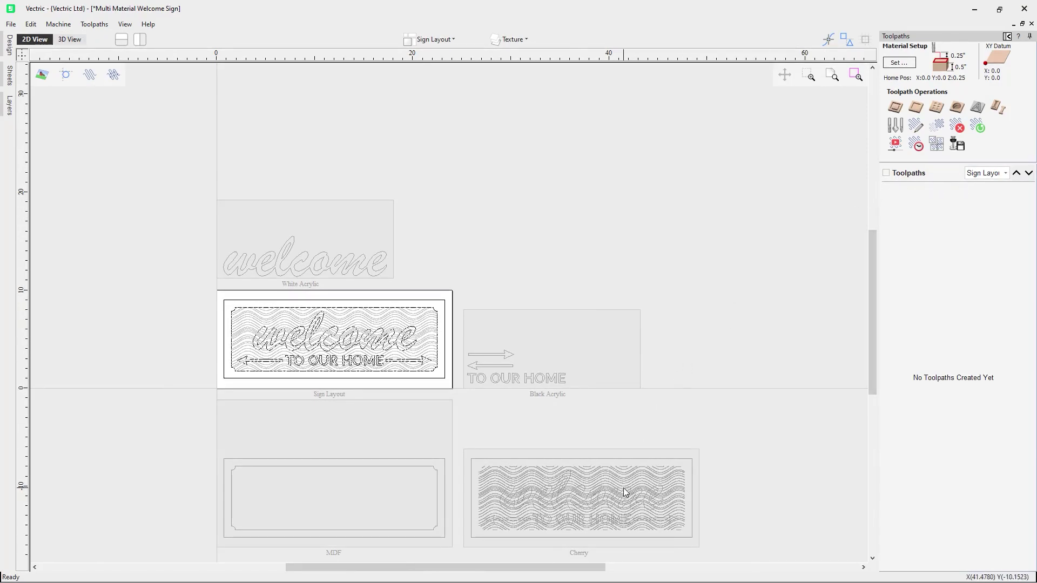
left_click(628, 460)
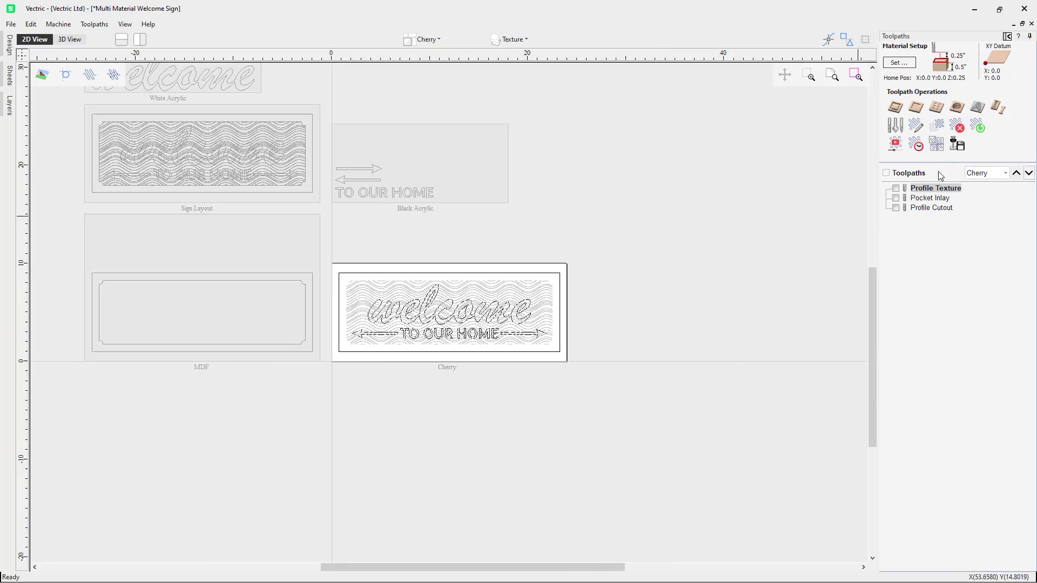
mouse_move(910, 200)
left_click(895, 147)
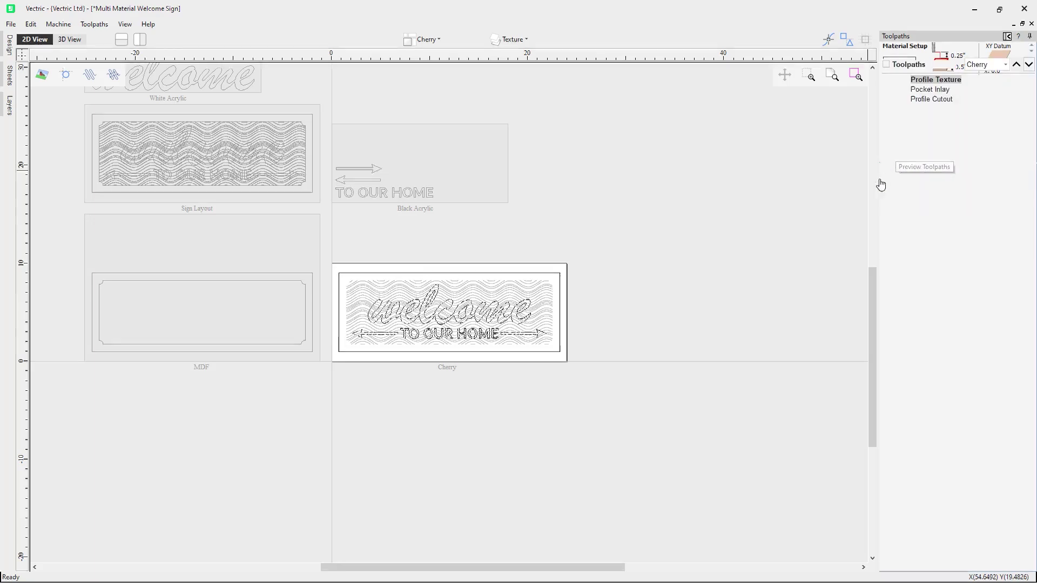
left_click_drag(658, 342, 487, 242)
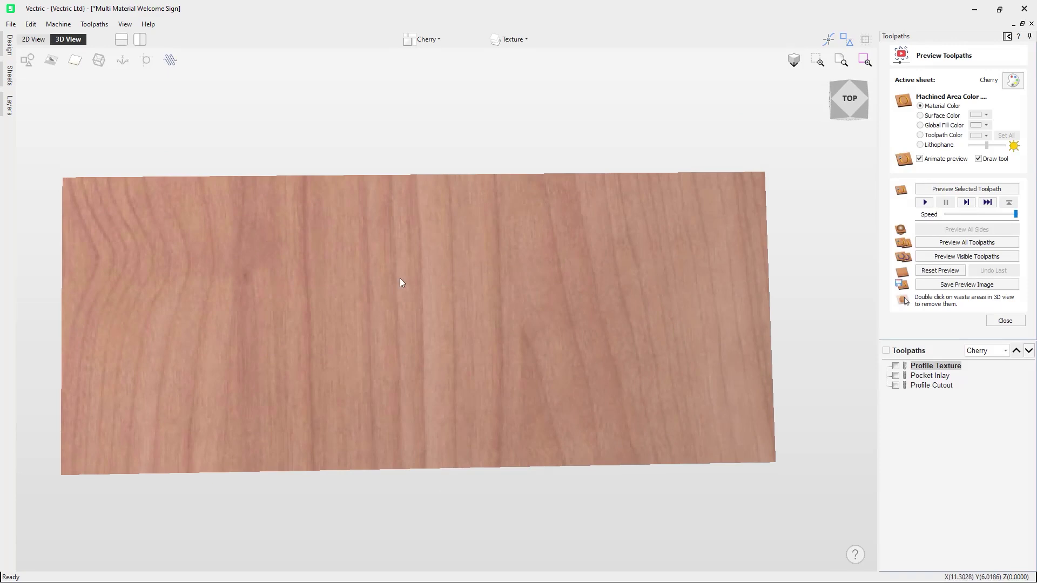
Step: Look through the material appearance options available for the Cherry sheet
left_click(1013, 81)
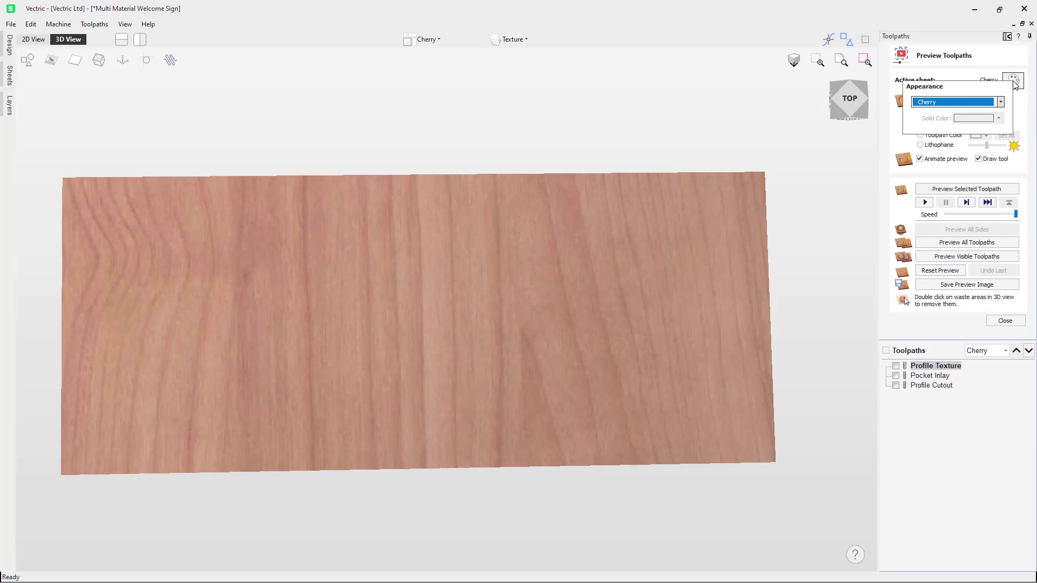
left_click(964, 102)
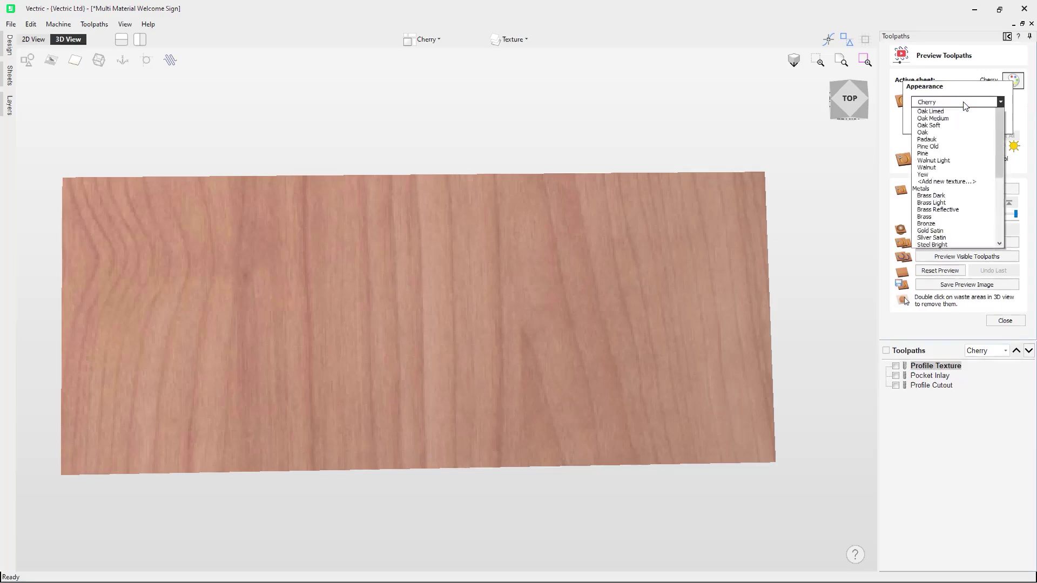
left_click(962, 74)
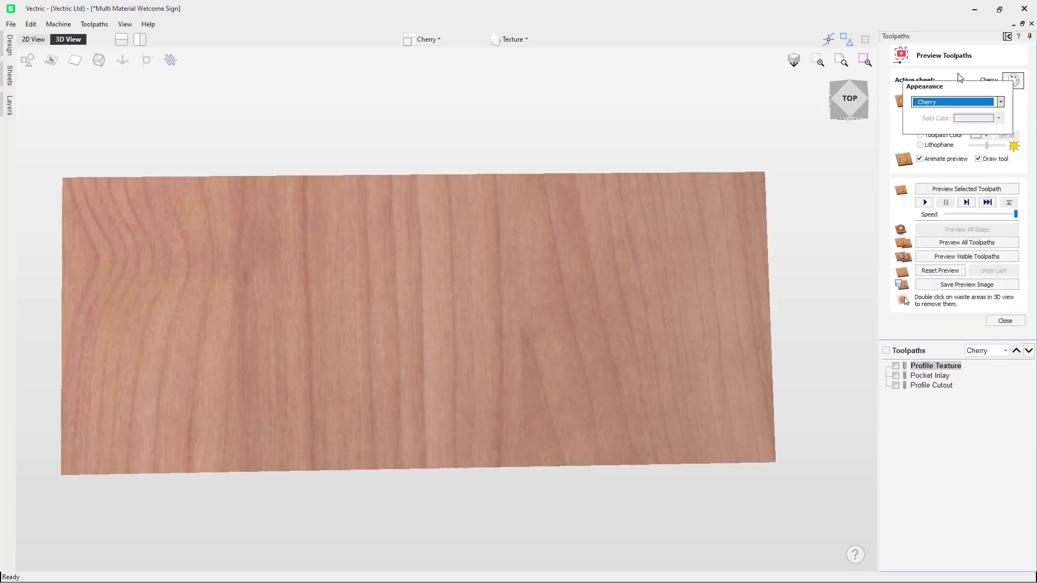
left_click(890, 207)
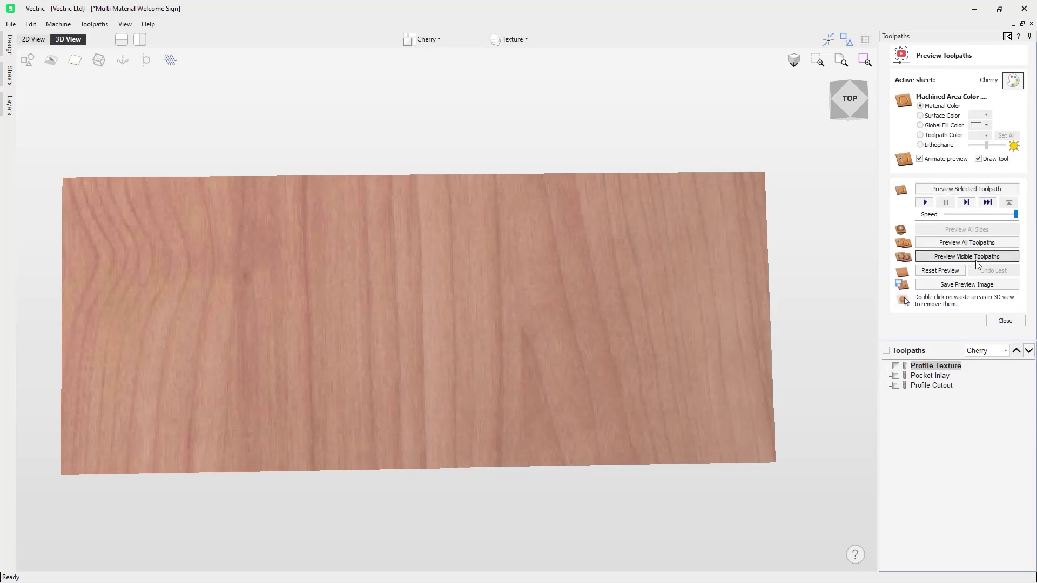
Step: Simulate all the Cherry sheet's toolpaths at a slightly reduced speed, raising it to maximum during the run, and inspect the result
left_click(1008, 214)
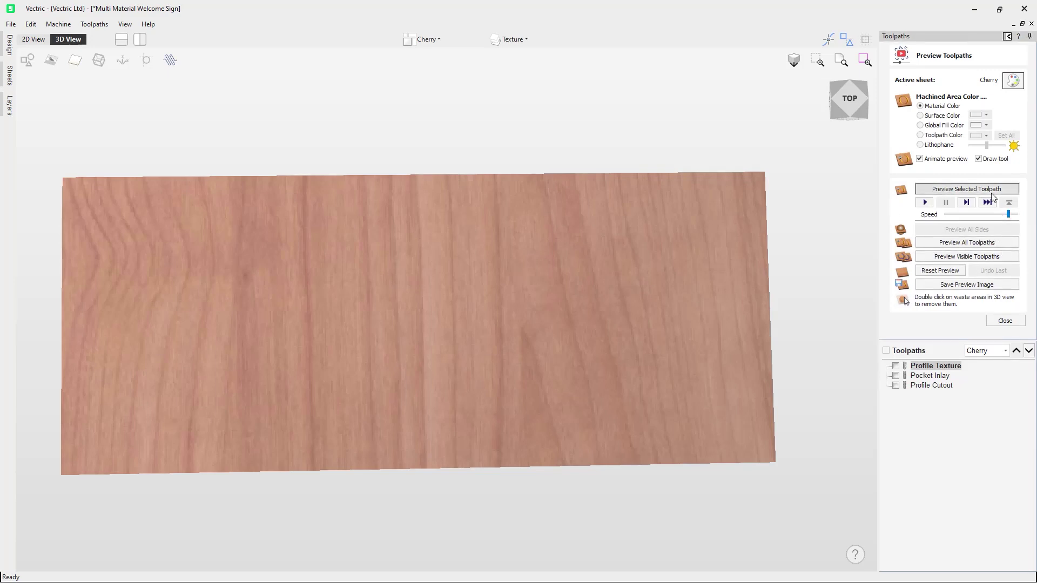
left_click(885, 351)
left_click(973, 243)
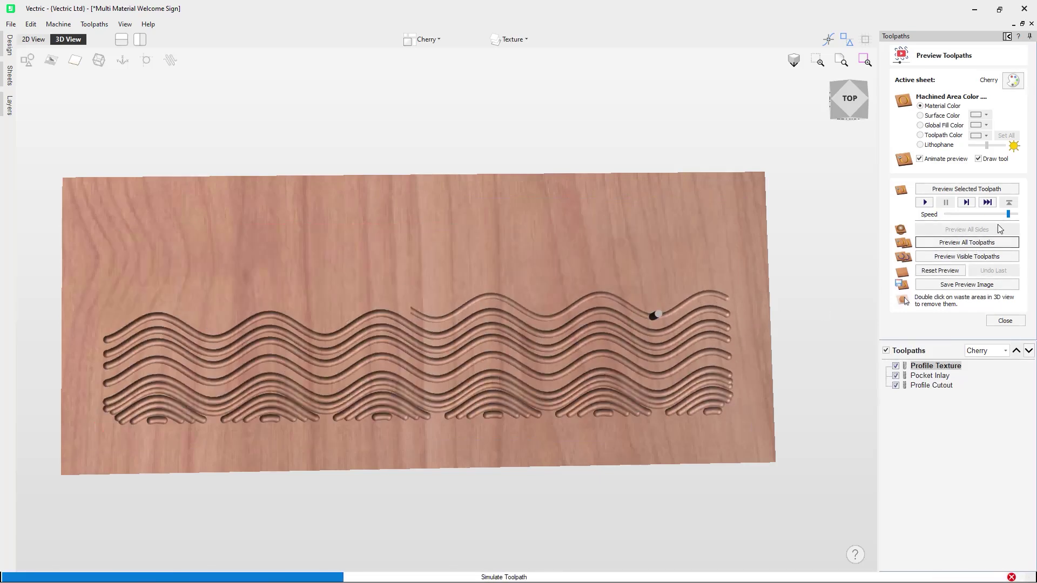
left_click_drag(1008, 214, 1016, 214)
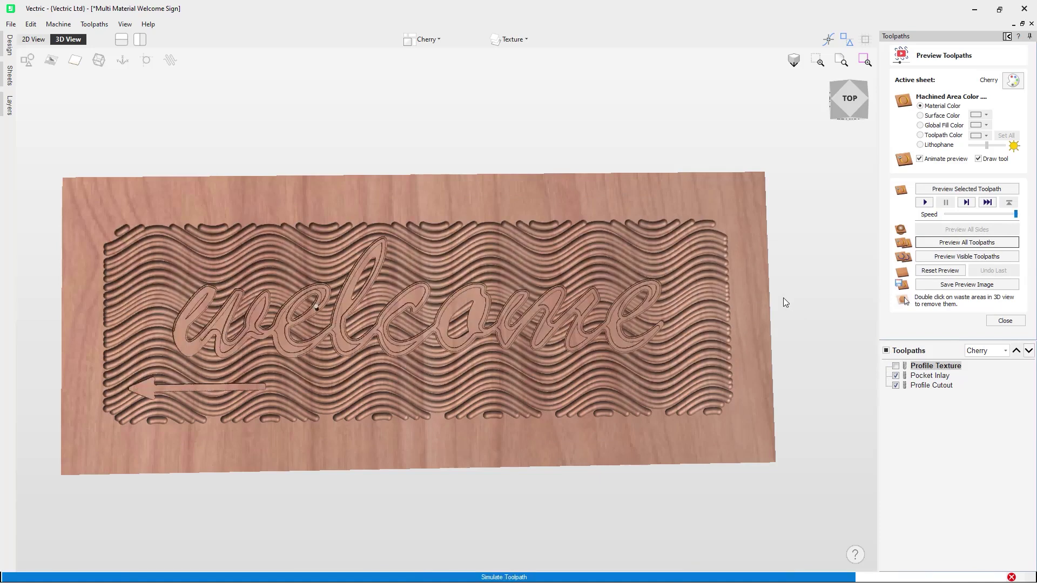
left_click_drag(251, 338, 293, 339)
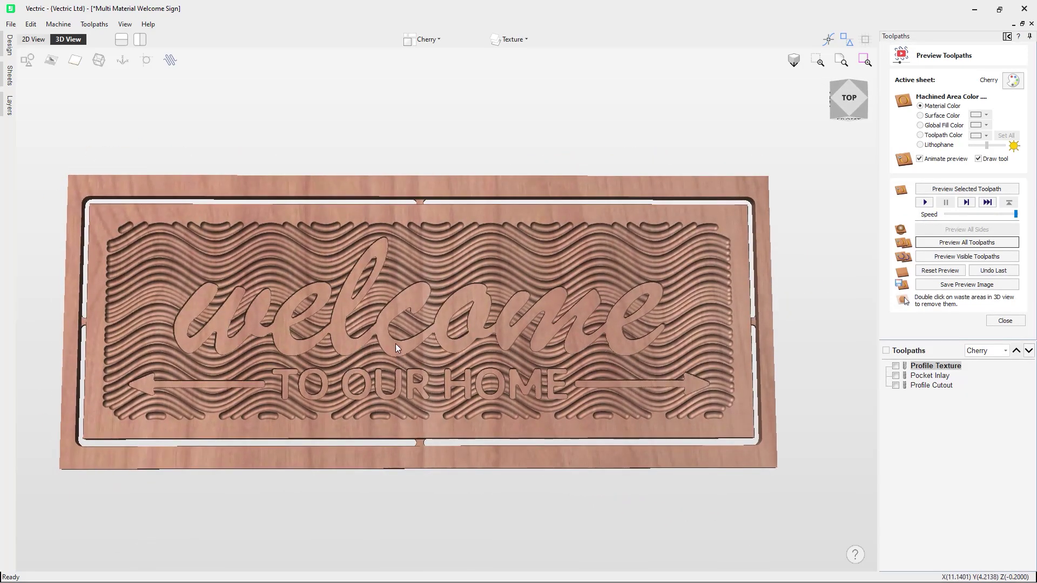
mouse_move(409, 338)
left_mouse_down()
mouse_move(394, 345)
mouse_move(391, 330)
left_mouse_up()
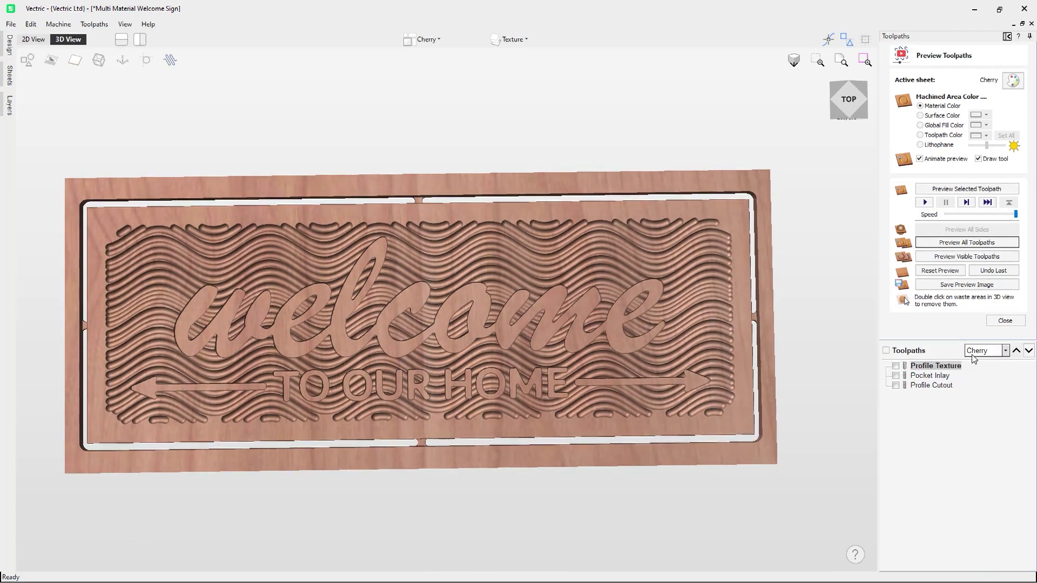
Step: Make Black Acrylic the active sheet in the toolpath preview, check its material appearance, and view it from the top
left_click(1006, 351)
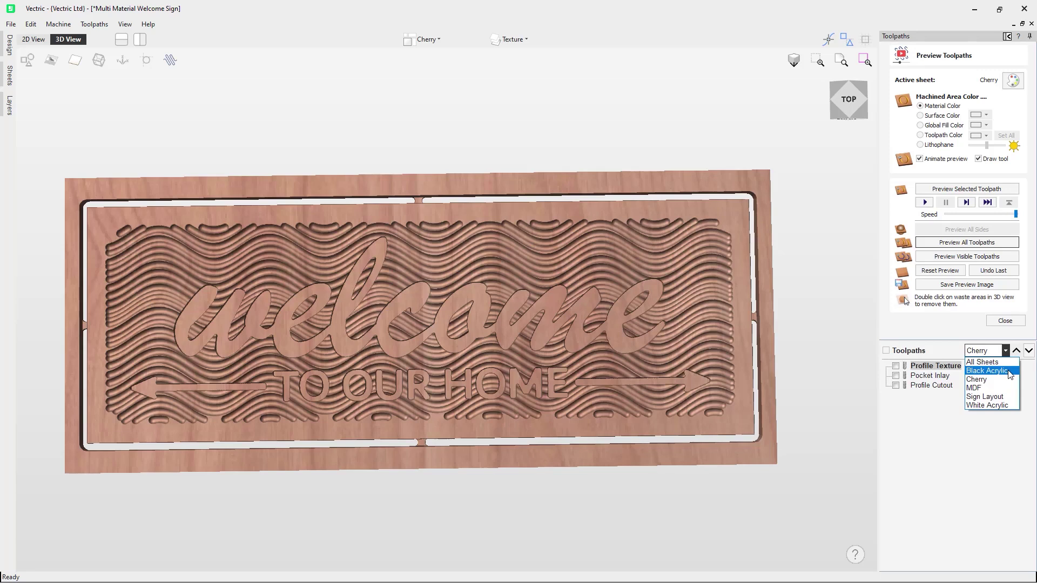
left_click(1009, 372)
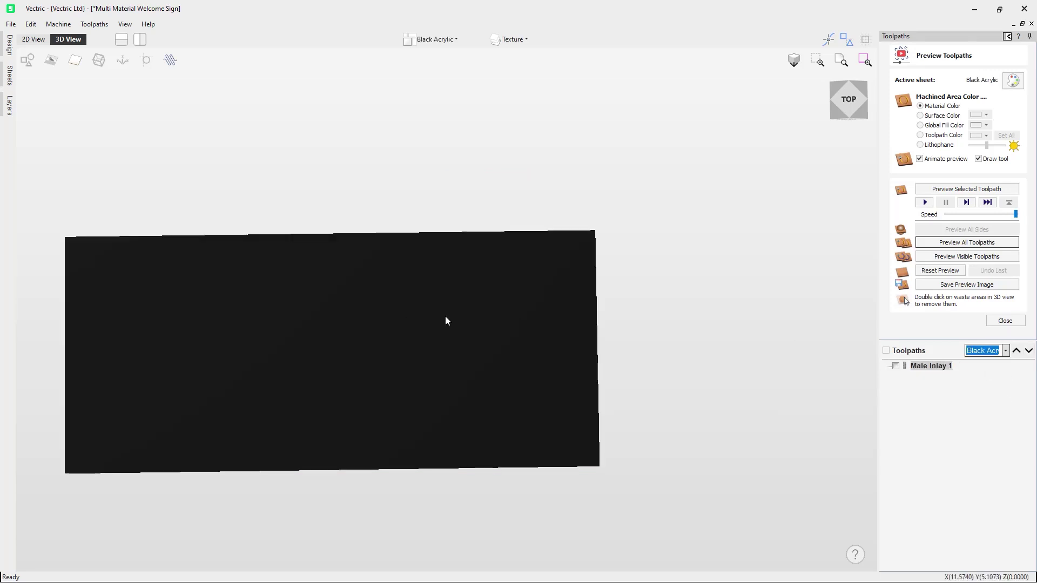
left_click(1013, 82)
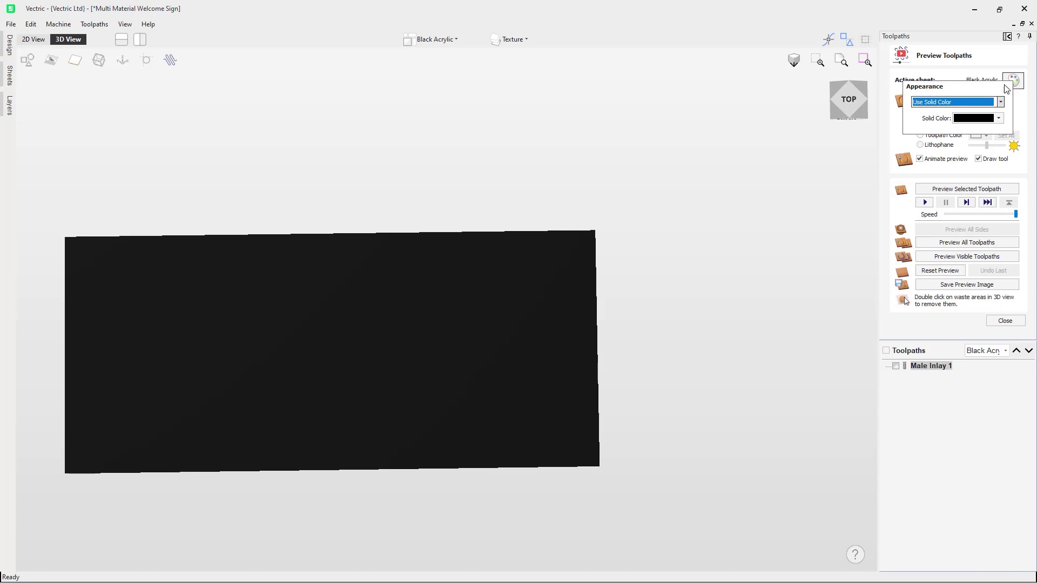
left_click(647, 302)
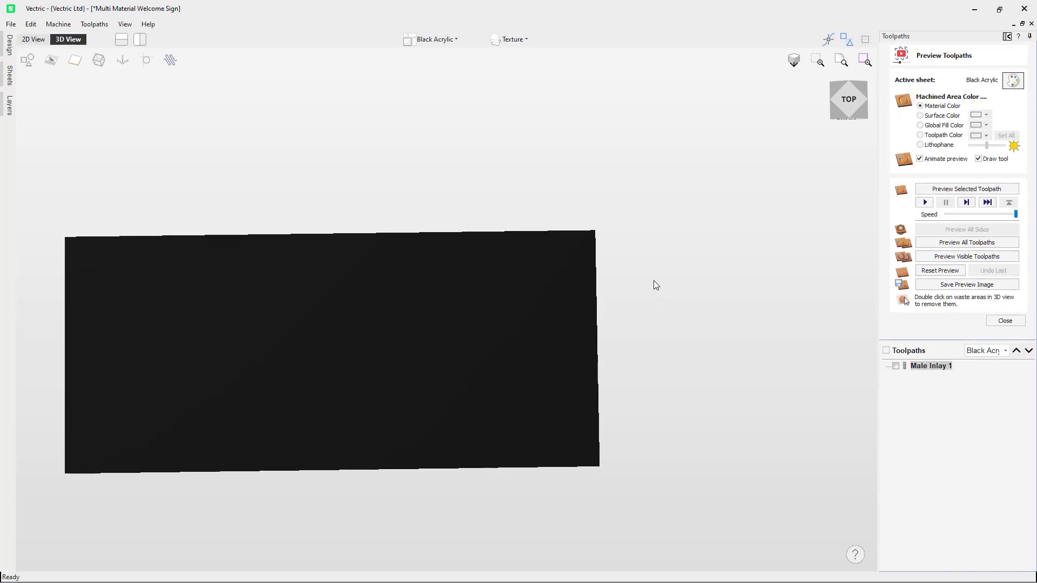
scroll(653, 281, "down", 3)
scroll(444, 310, "up", 1)
left_click(851, 111)
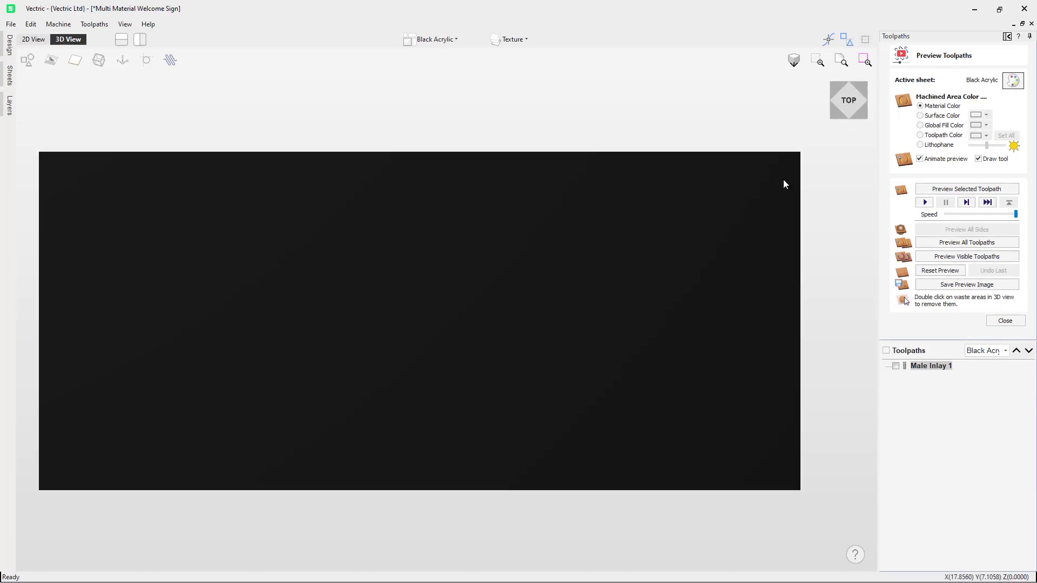
Step: Simulate the Male Inlay 1 toolpath on the Black Acrylic sheet, remove the surrounding waste, inspect the cut pieces, and close the preview
left_click(967, 193)
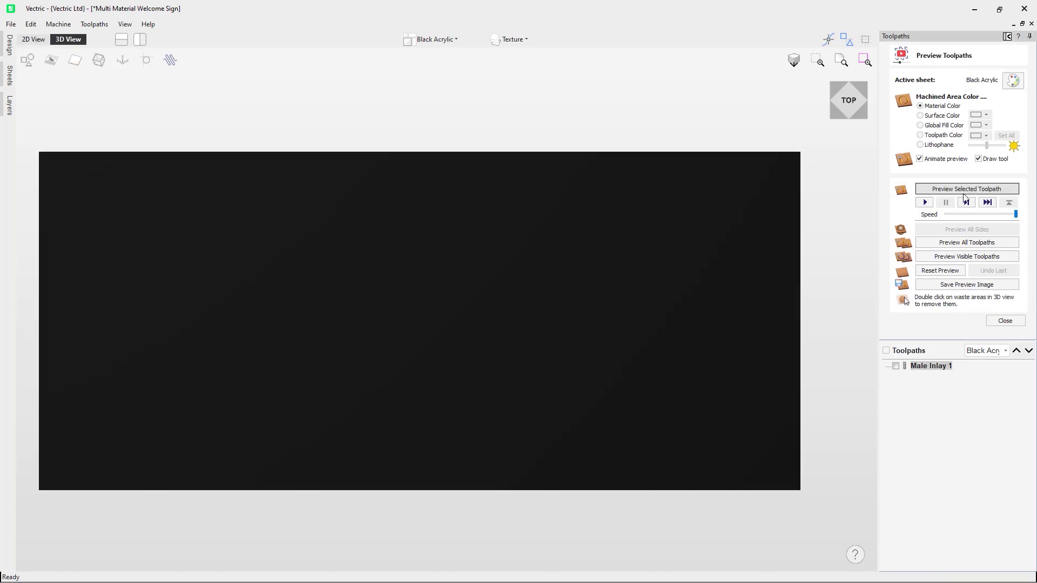
mouse_move(699, 291)
left_mouse_down()
mouse_move(548, 345)
mouse_move(429, 318)
left_mouse_up()
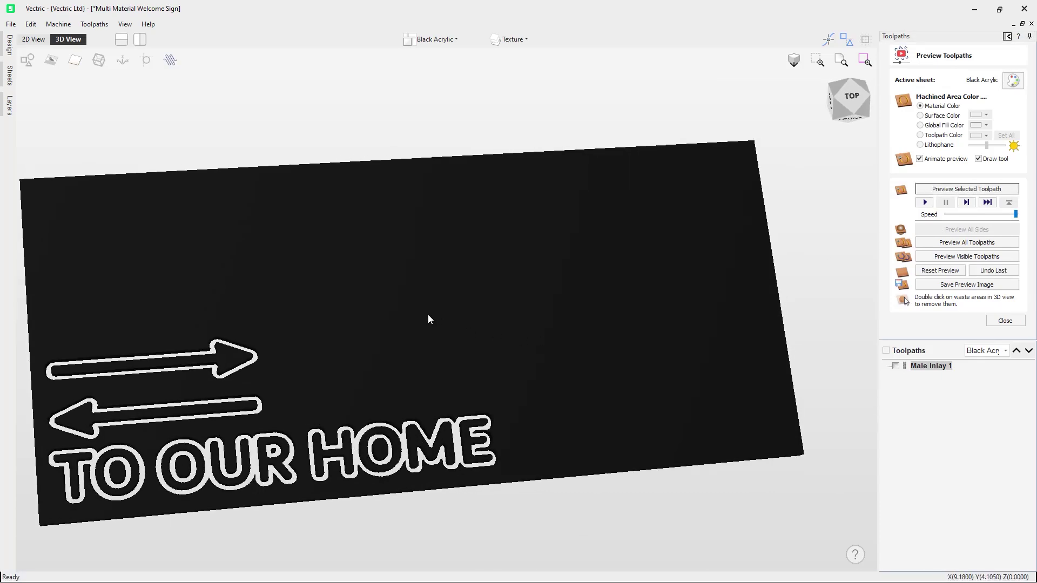
double_click(428, 319)
left_click_drag(144, 468, 247, 501)
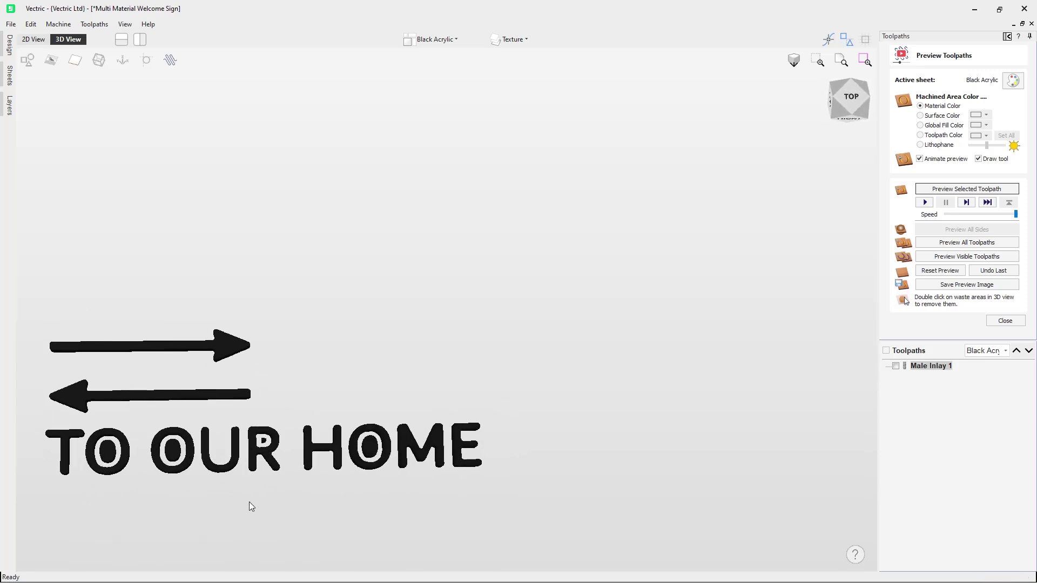
left_click(1005, 321)
Step: Check the White Acrylic sheet's toolpath list and return to the Black Acrylic sheet
left_click(1005, 173)
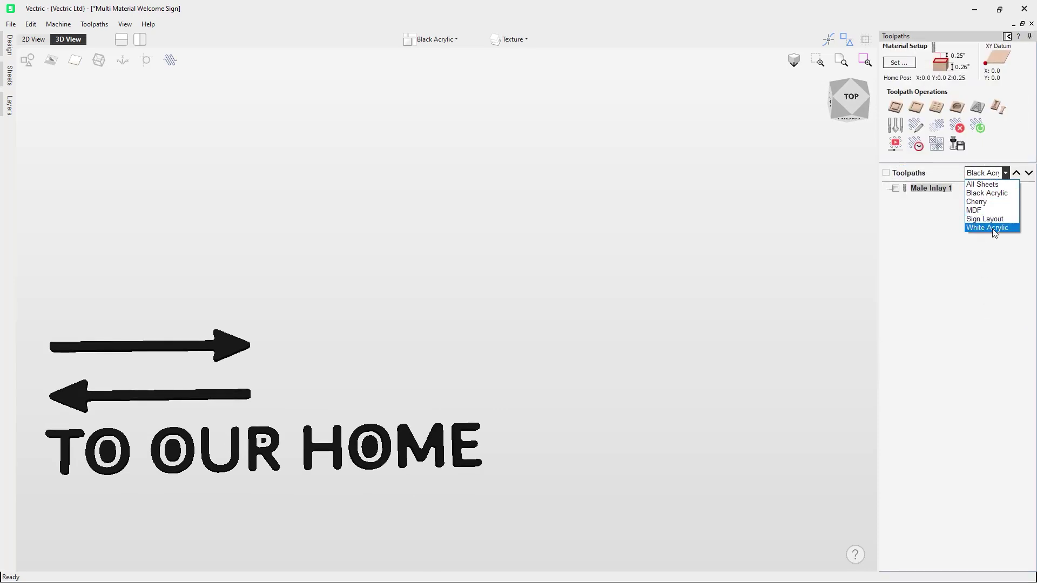
left_click(993, 228)
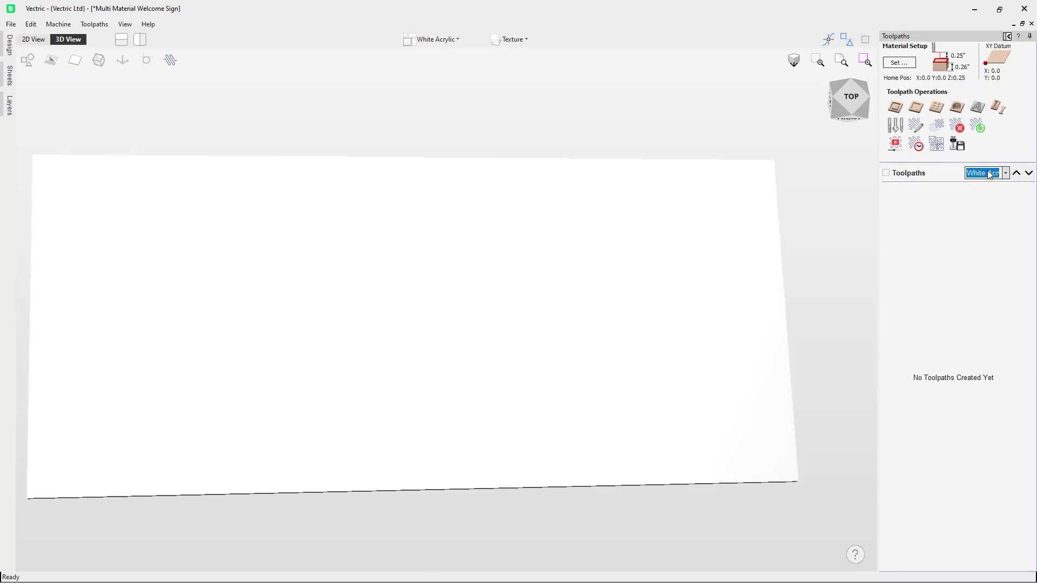
left_click(990, 174)
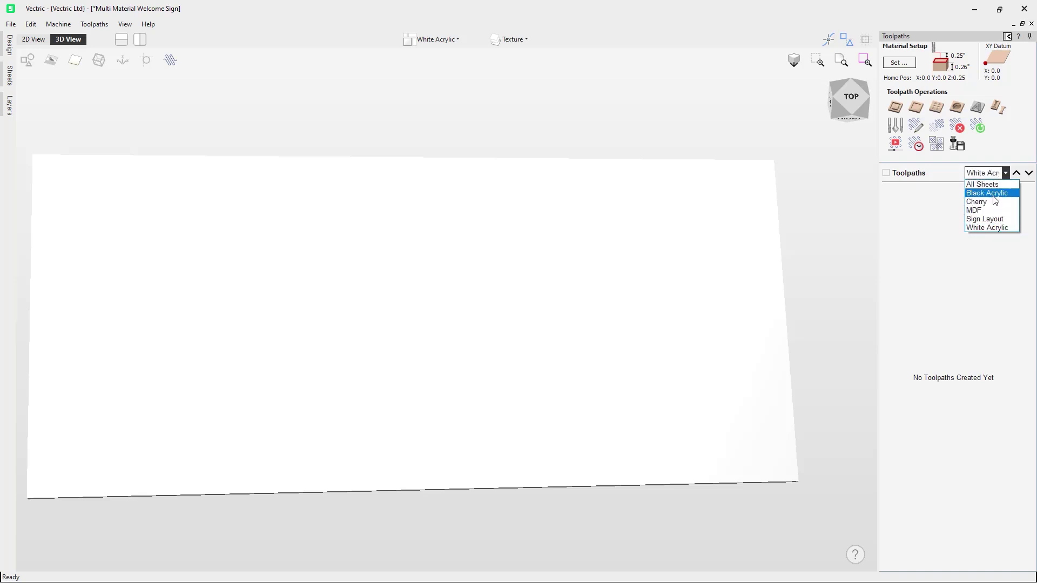
left_click(987, 208)
Step: Copy the Male Inlay 1 toolpath from Black Acrylic to the White Acrylic sheet and make White Acrylic the active sheet
mouse_move(929, 191)
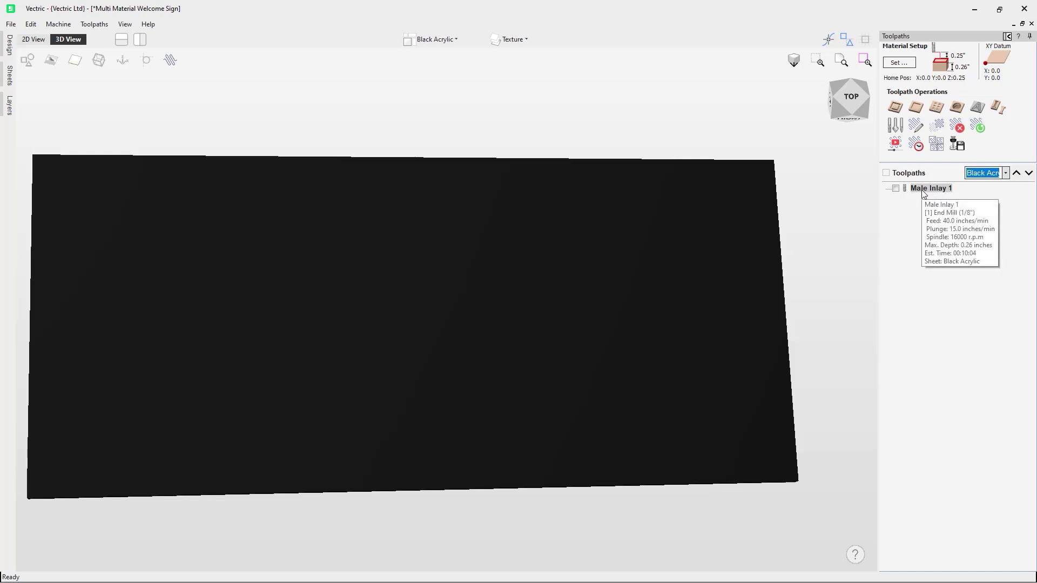
right_click(923, 193)
mouse_move(965, 334)
mouse_move(913, 354)
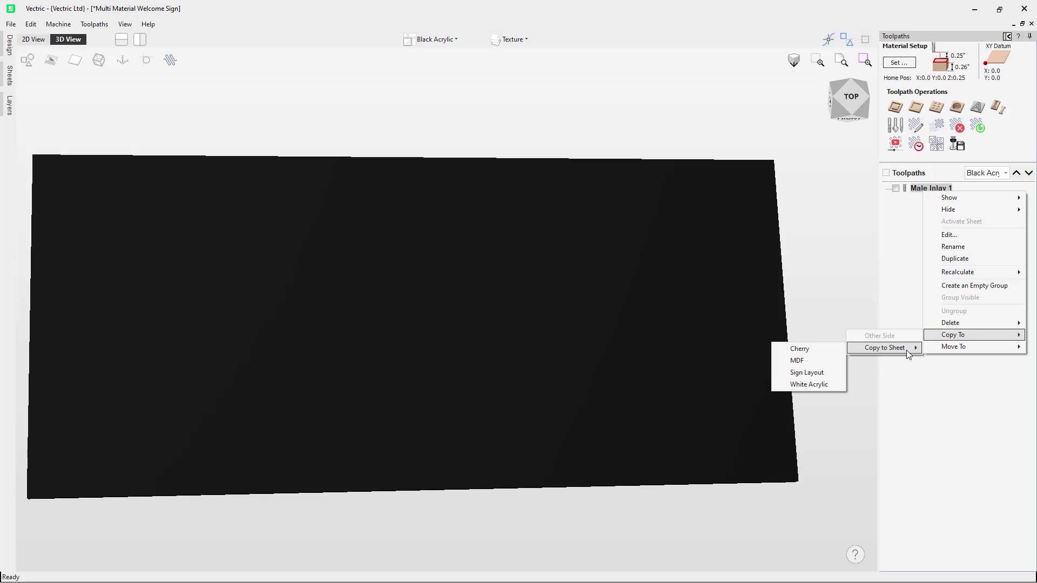
left_click(820, 385)
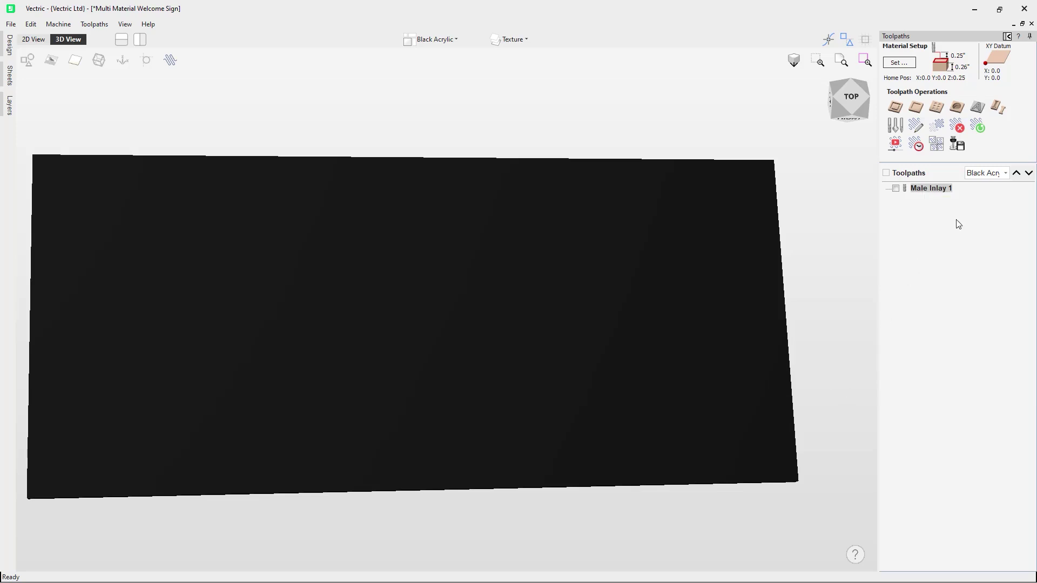
left_click(1005, 173)
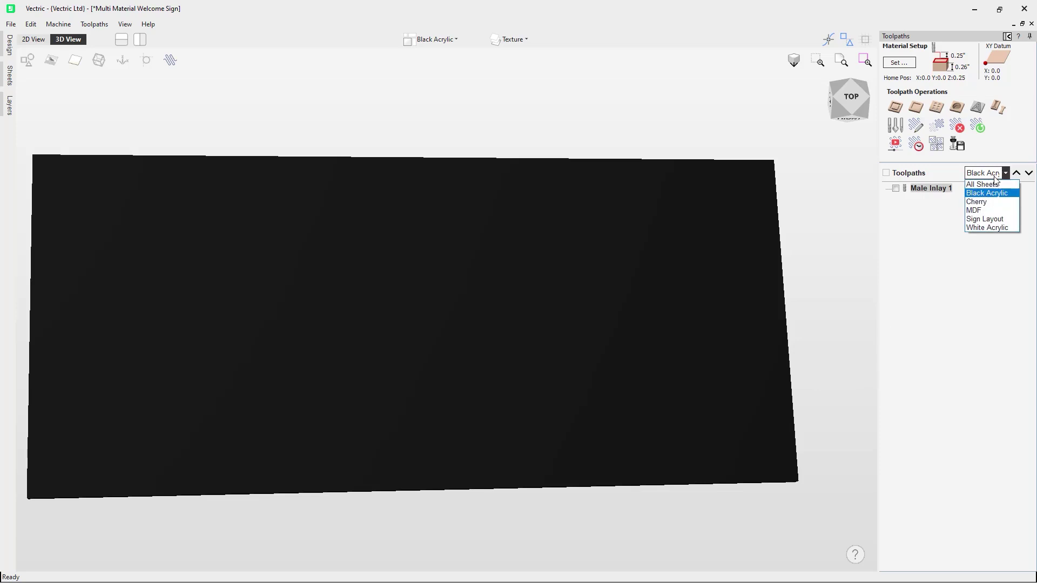
left_click(988, 227)
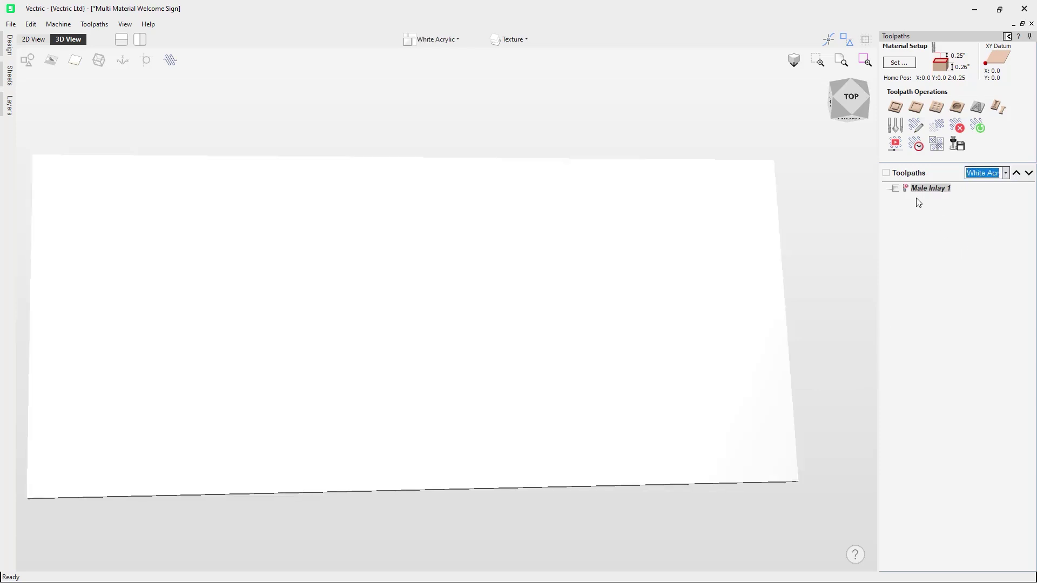
Step: Edit the copied inlay toolpath to use the "welcome" lettering vectors, rename it Male Inlay 2, and calculate it
mouse_move(916, 193)
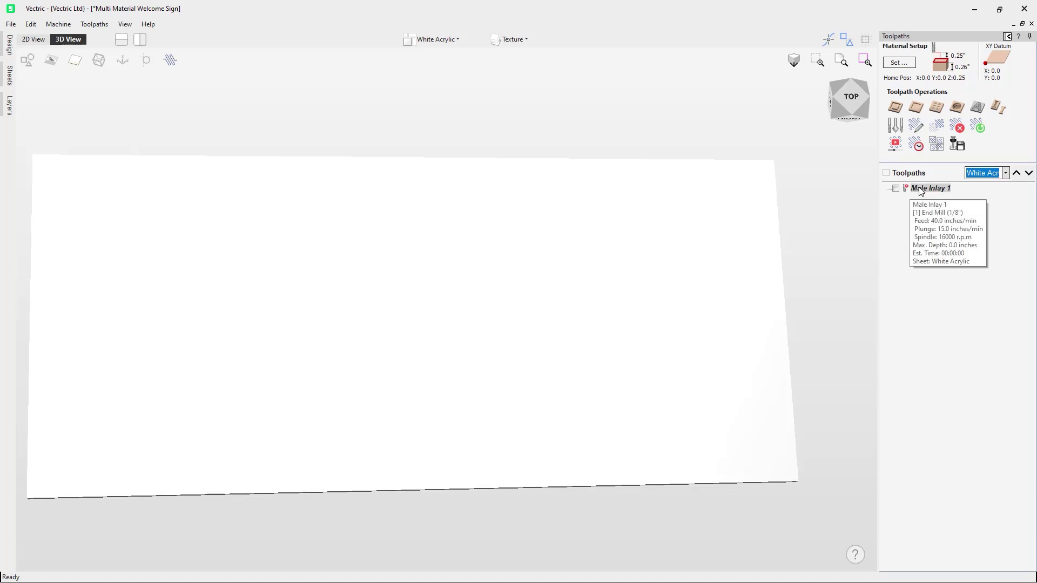
double_click(929, 189)
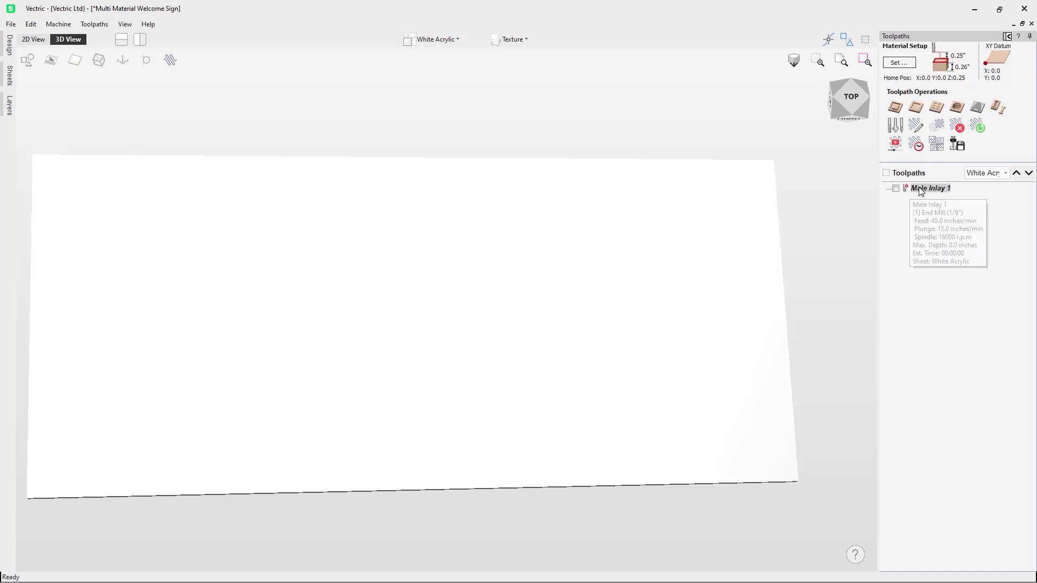
left_click(33, 39)
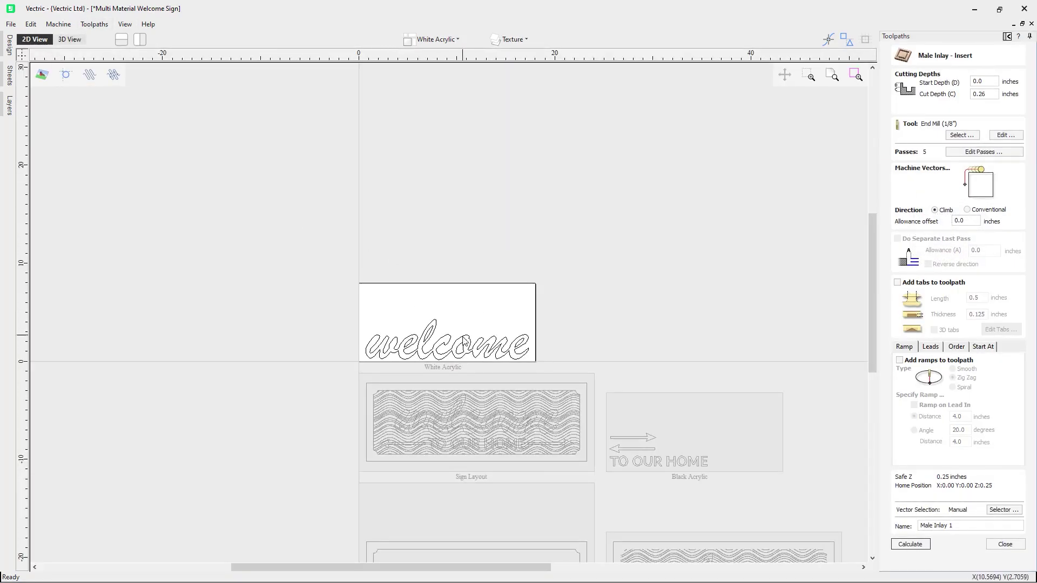
scroll(458, 326, "up", 4)
left_click(444, 339)
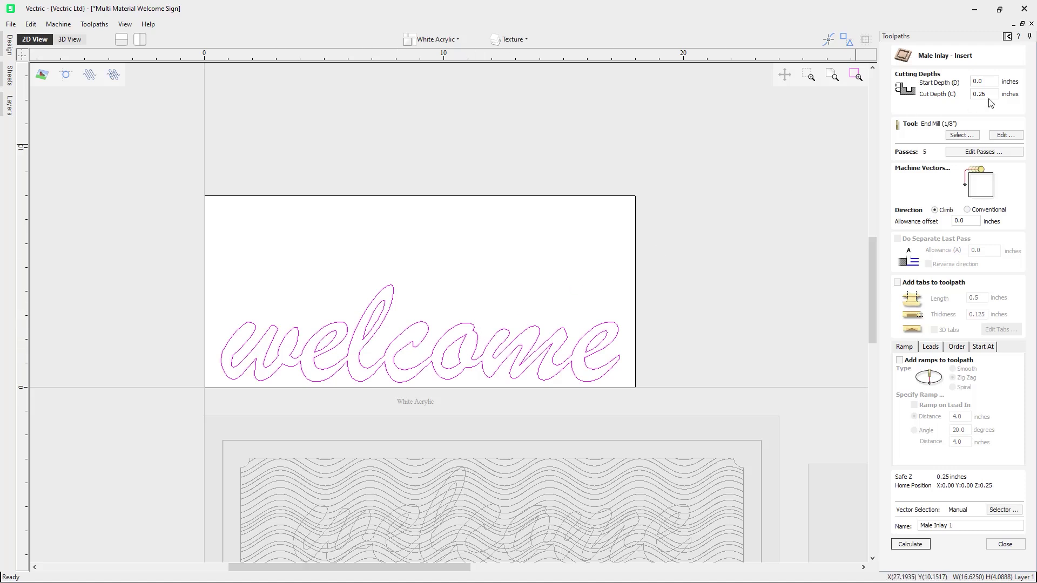
left_click_drag(994, 94, 982, 95)
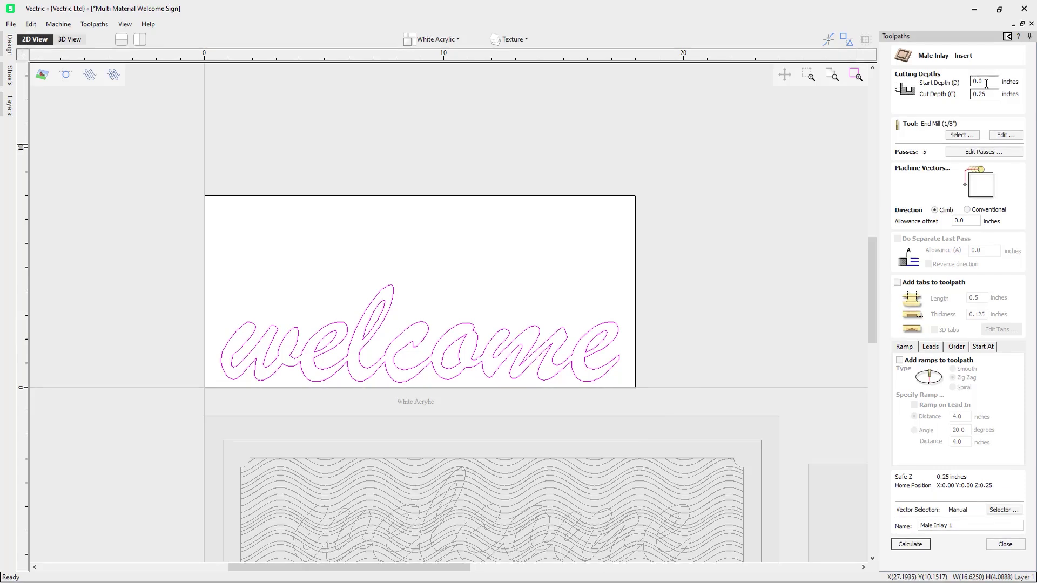
left_click(958, 527)
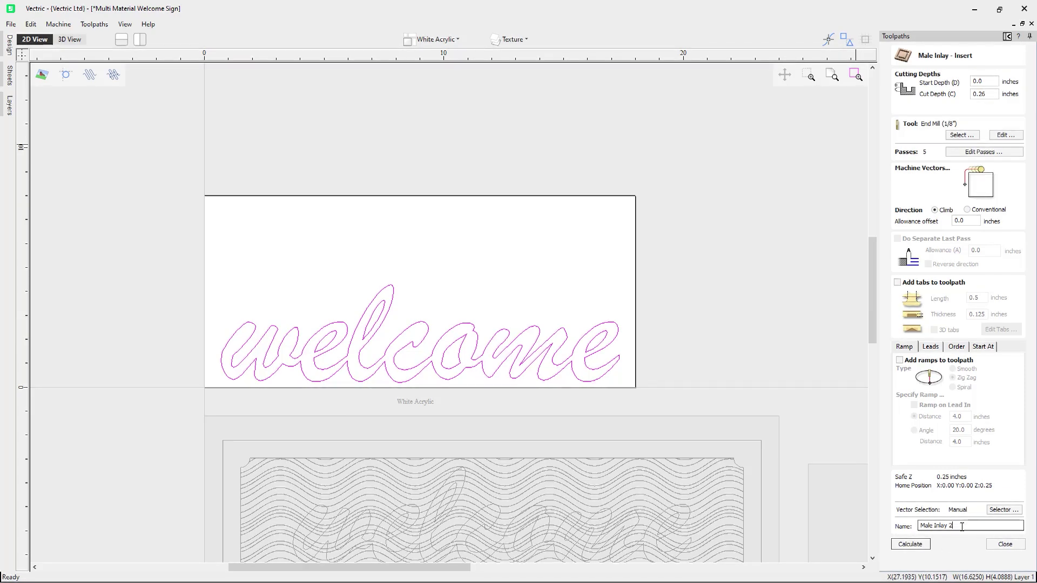
left_click(925, 545)
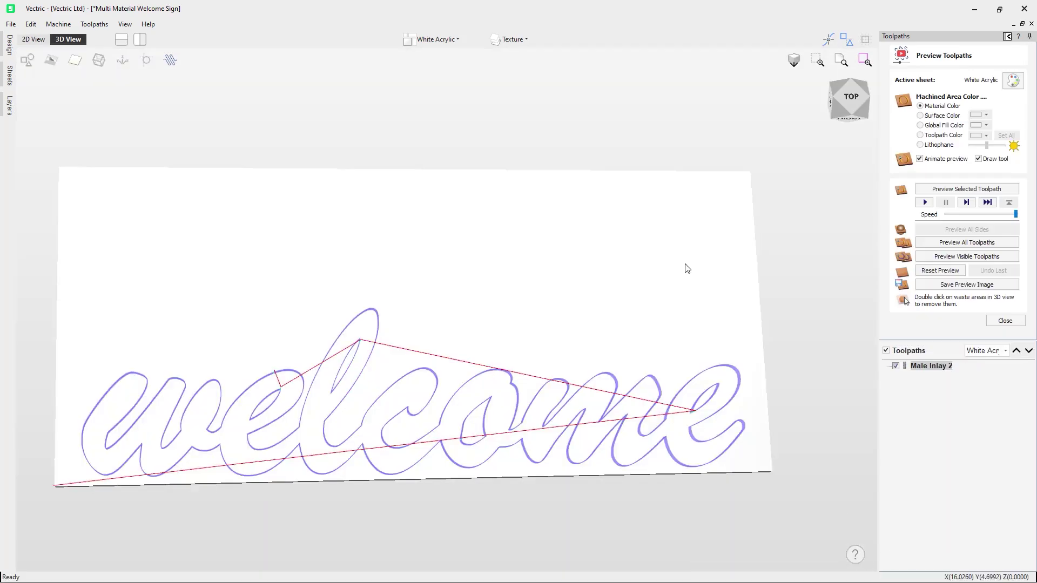
Step: Simulate Male Inlay 2 on the White Acrylic sheet, remove the surrounding waste, inspect the cut lettering, and close the preview
left_click(964, 189)
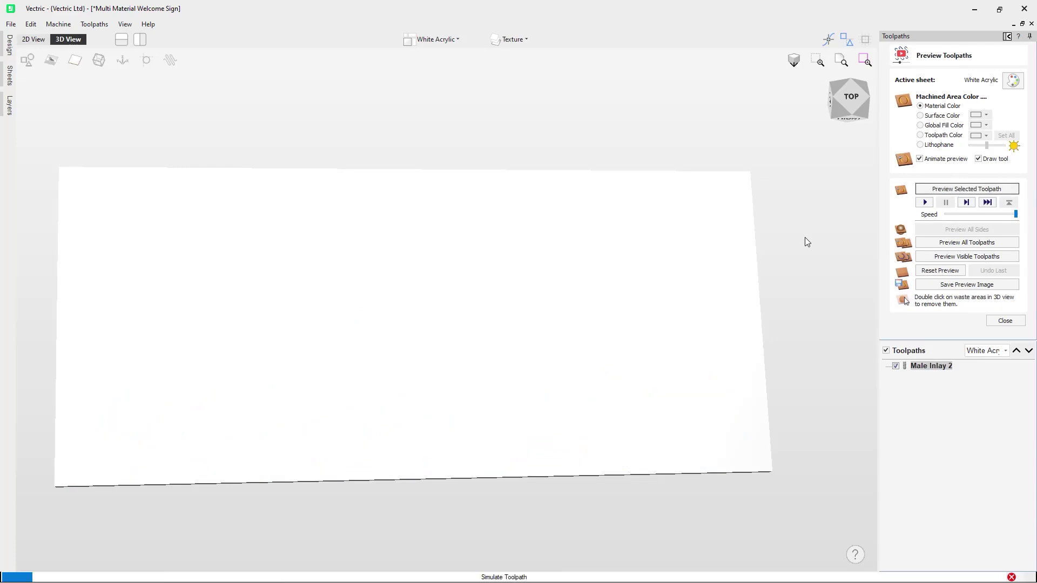
double_click(542, 295)
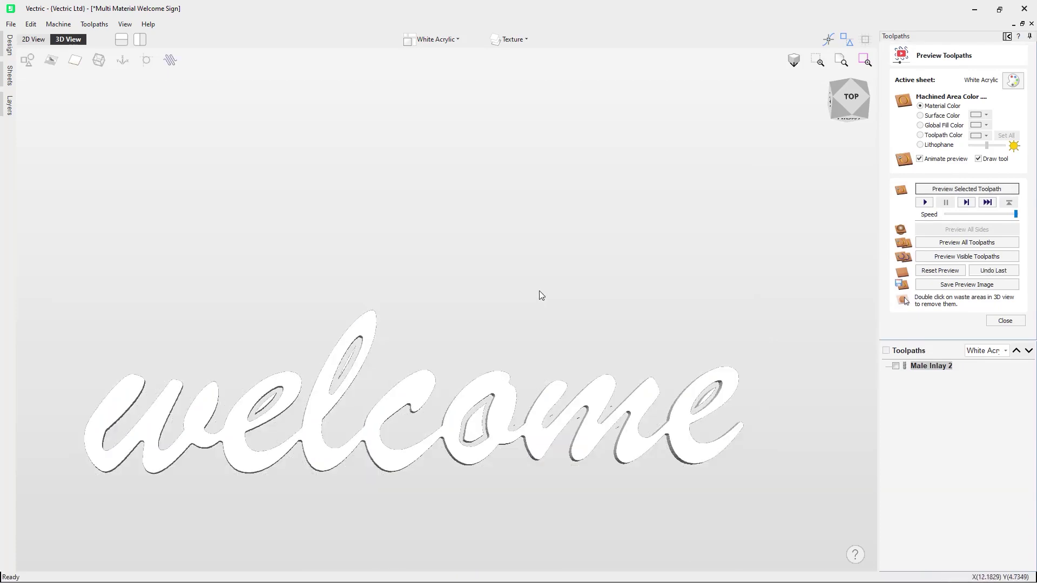
scroll(539, 291, "down", 3)
left_click_drag(540, 295, 496, 377)
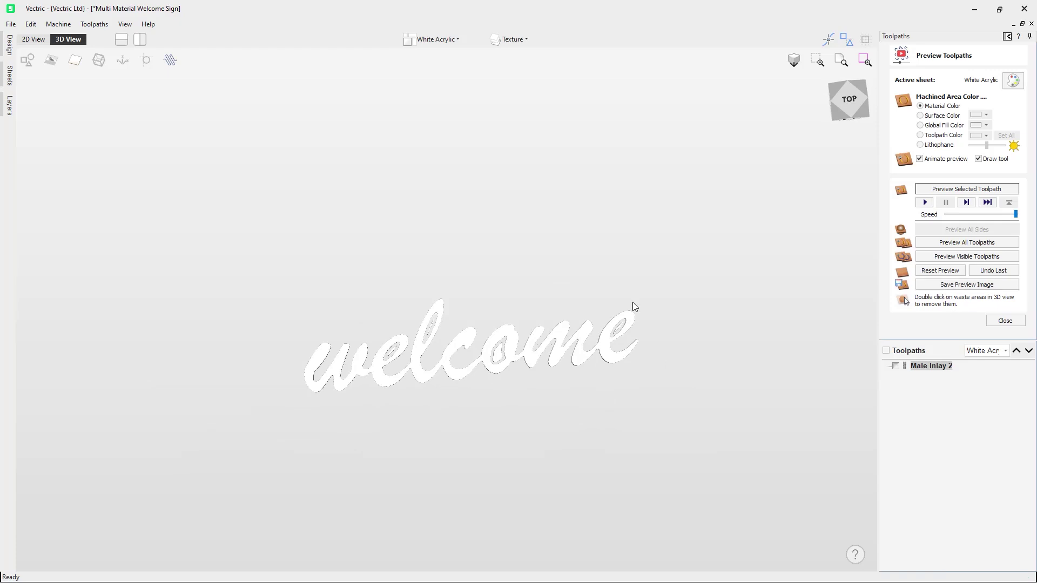
scroll(554, 330, "up", 3)
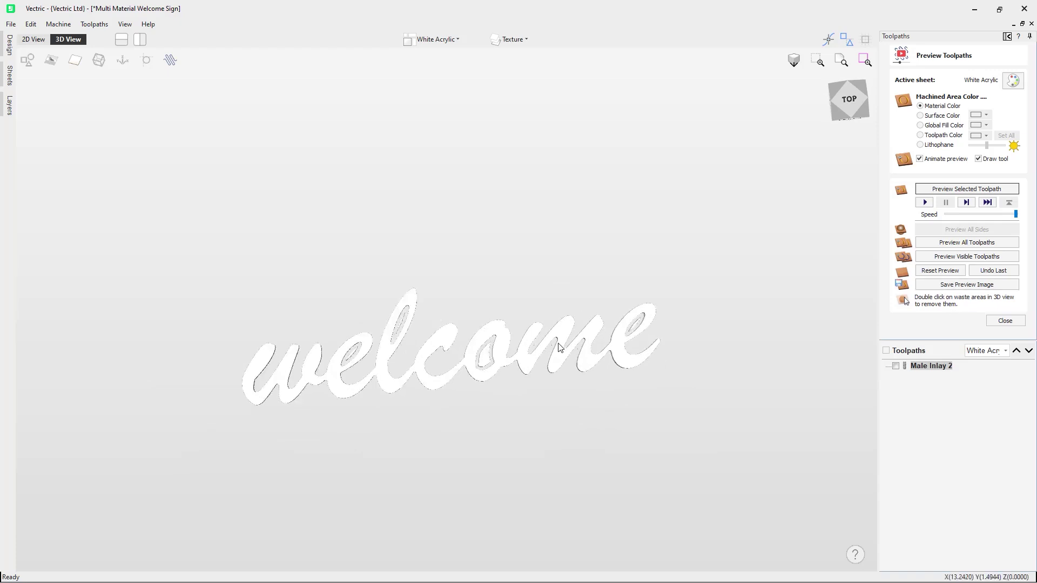
left_click(1005, 321)
Step: Make MDF the active sheet, view it from the top, and open its toolpath preview
left_click(1006, 173)
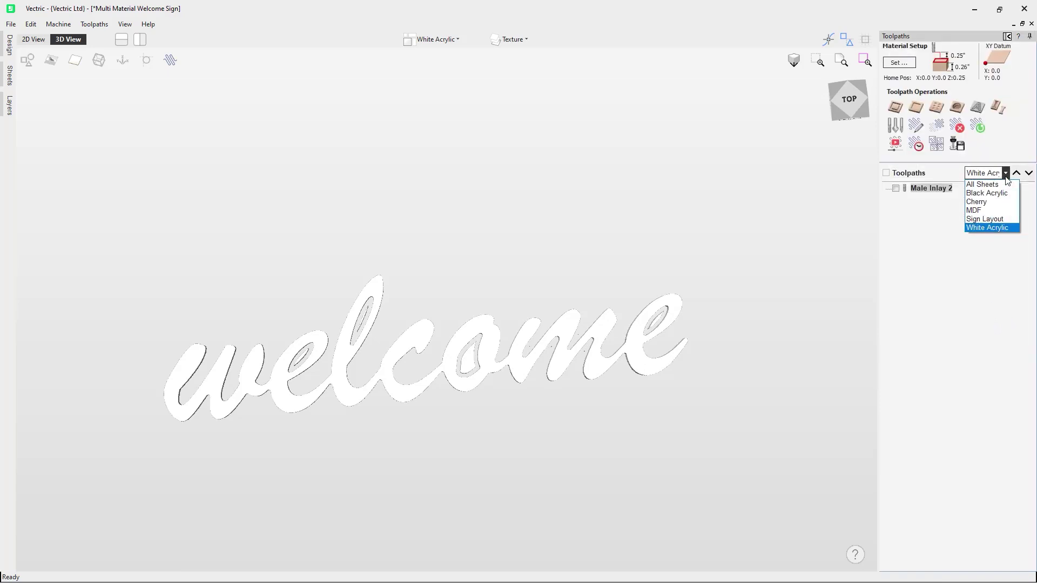
left_click(974, 210)
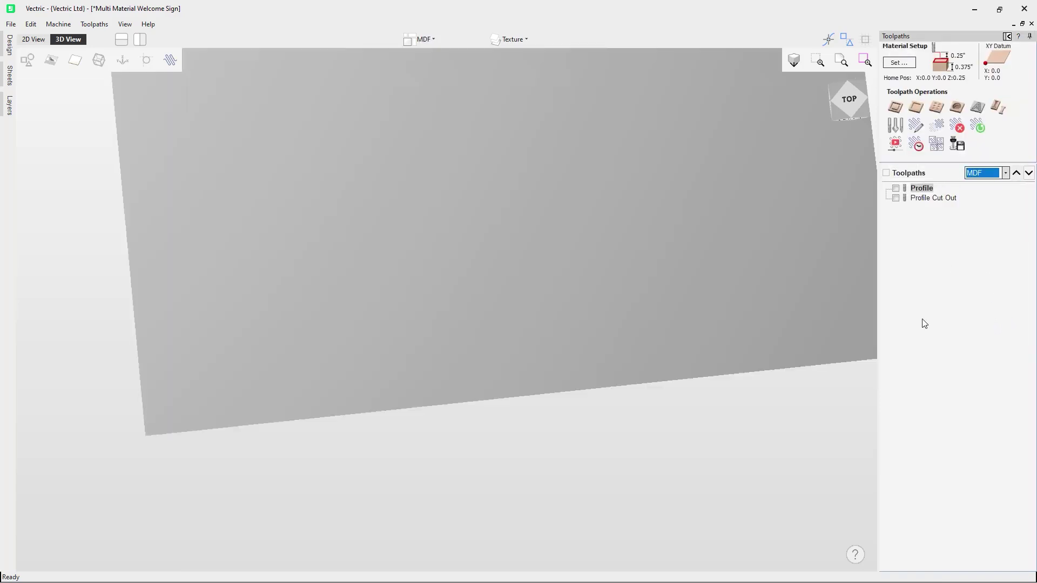
left_click(849, 98)
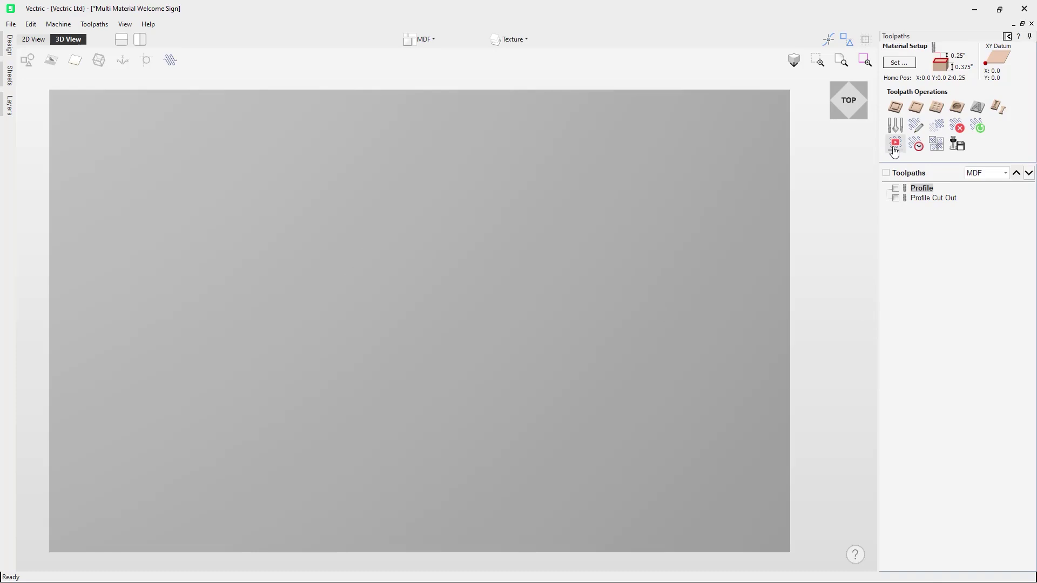
left_click(894, 147)
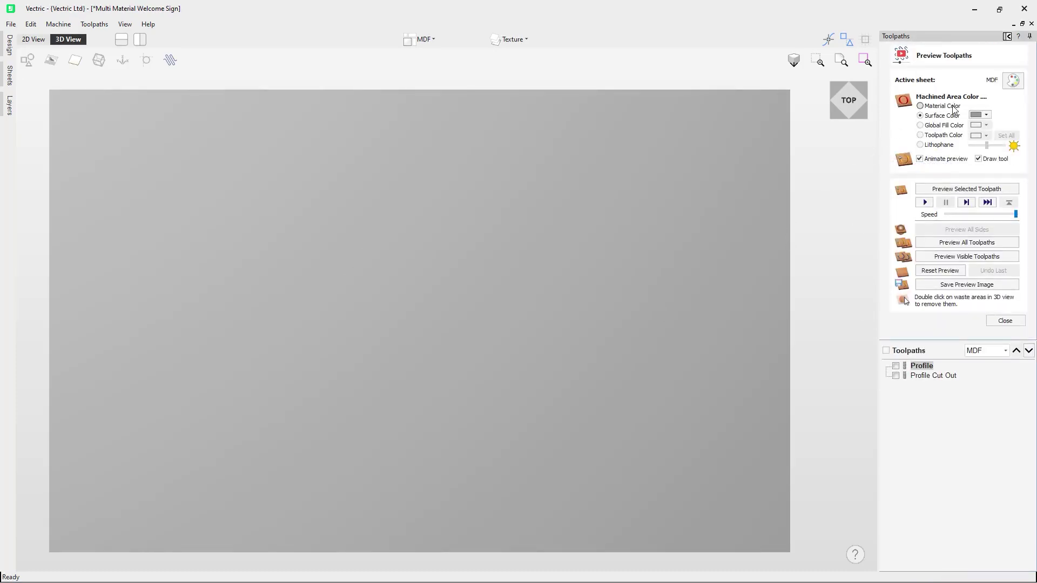
Step: Try Material Color for the MDF sheet's machined areas, check the material appearance, and return to Surface Color
left_click(954, 107)
left_click(1013, 80)
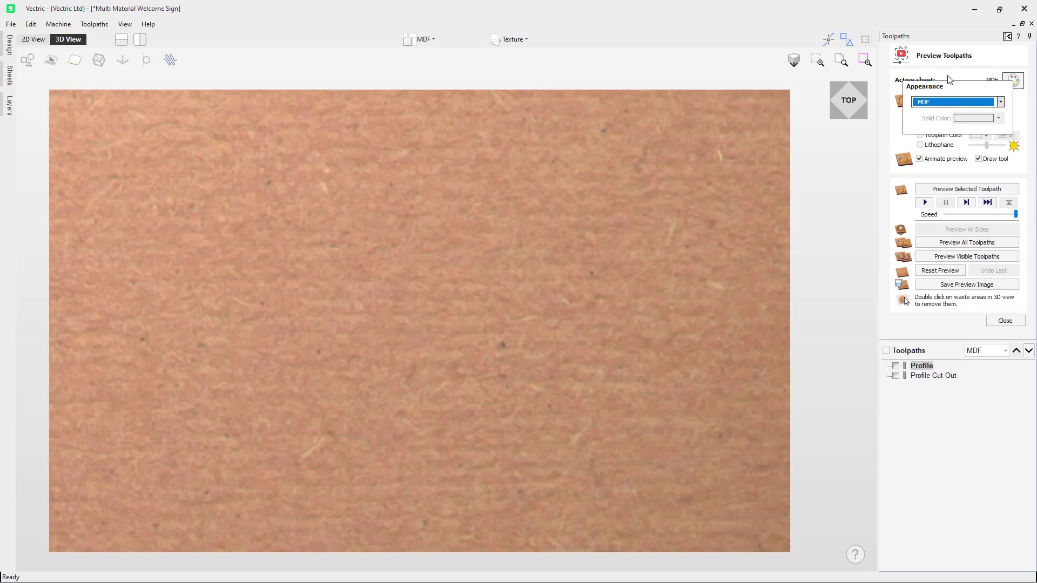
left_click(943, 116)
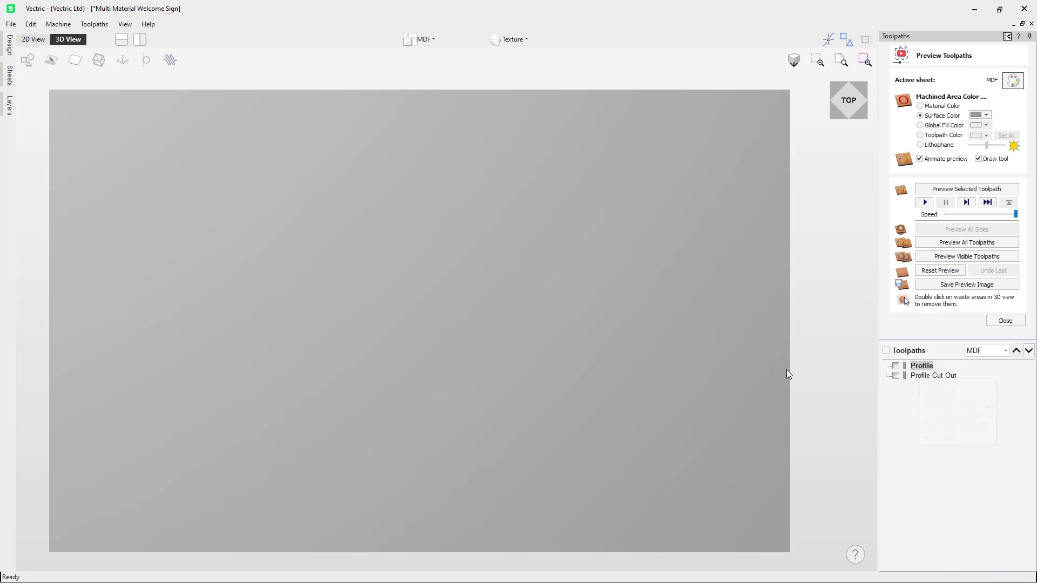
Step: Simulate the Profile toolpath and the Profile Cut Out toolpath on the MDF sheet and inspect the cuts
mouse_move(929, 371)
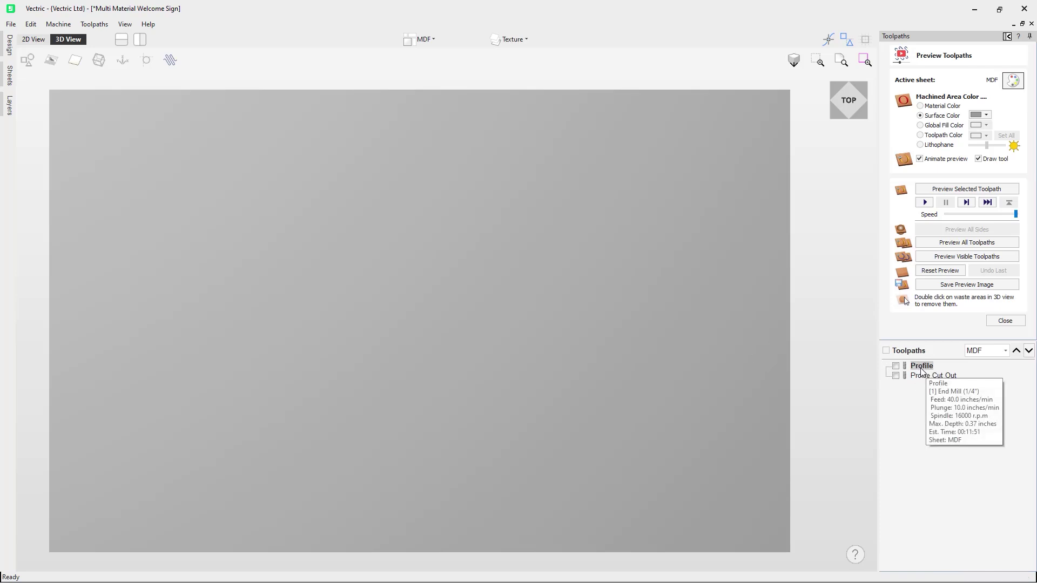
left_click(963, 190)
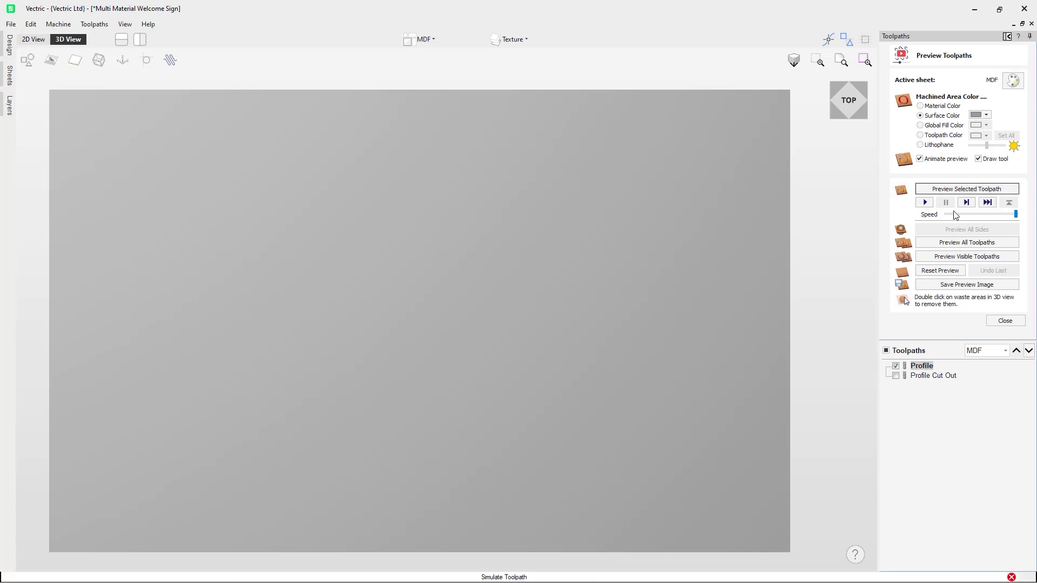
left_click_drag(823, 273, 419, 353)
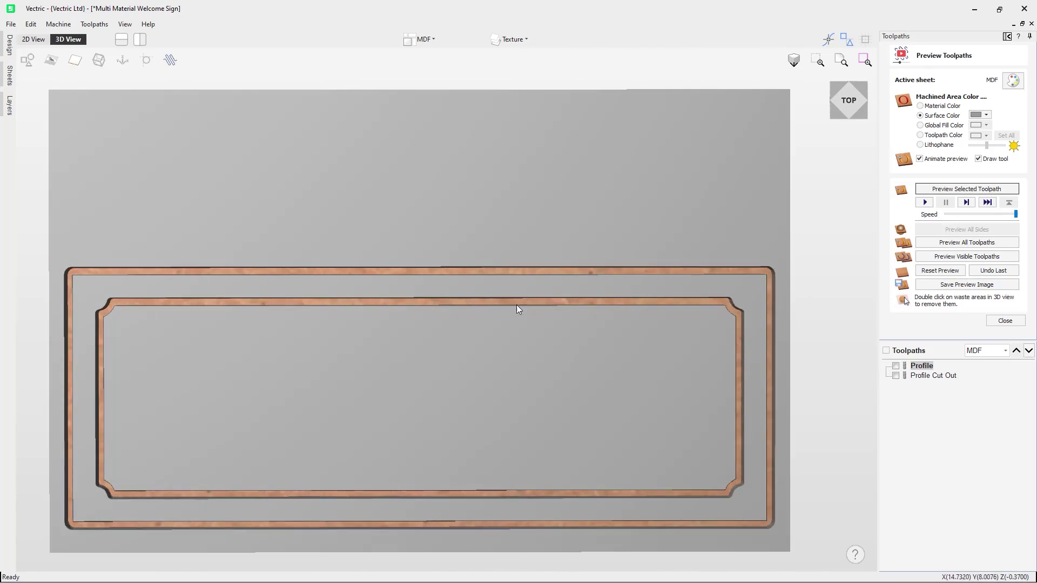
left_click(927, 374)
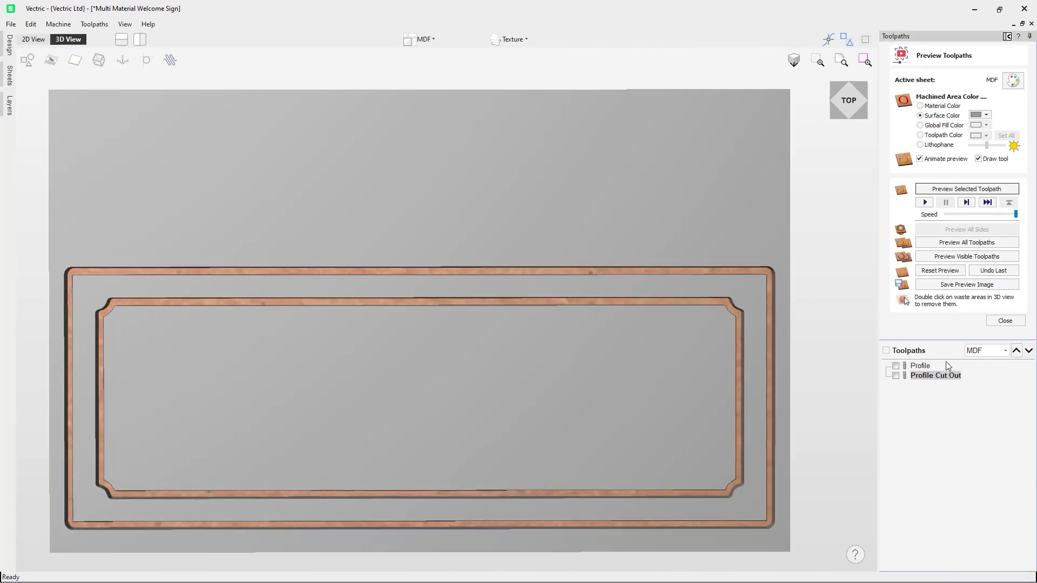
left_click(979, 197)
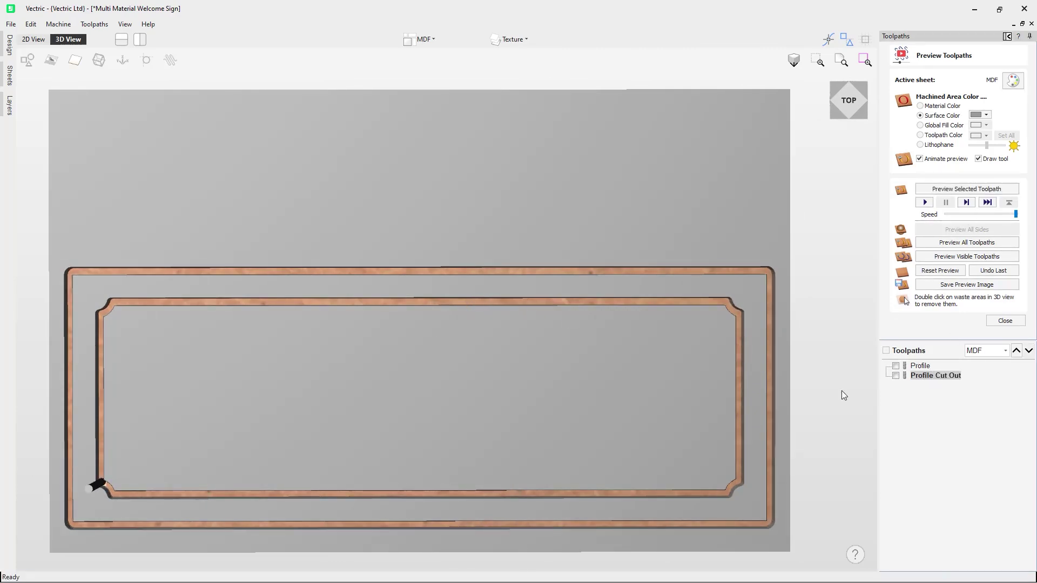
mouse_move(432, 386)
left_mouse_down()
mouse_move(424, 391)
mouse_move(448, 376)
left_mouse_up()
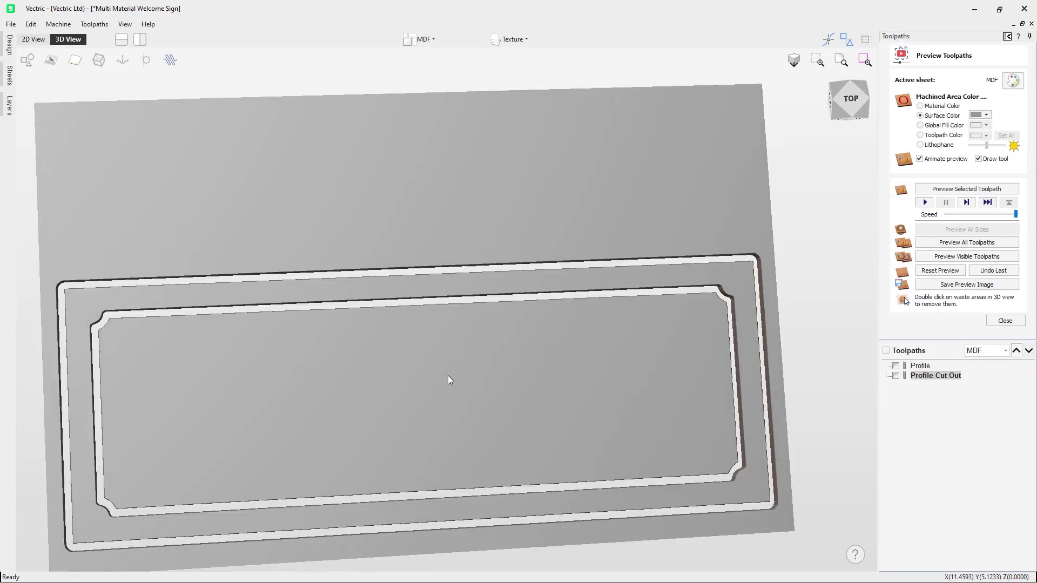
Step: Remove the outer waste and the inner panel from the MDF preview to leave only the frame, and view it from the top
double_click(460, 226)
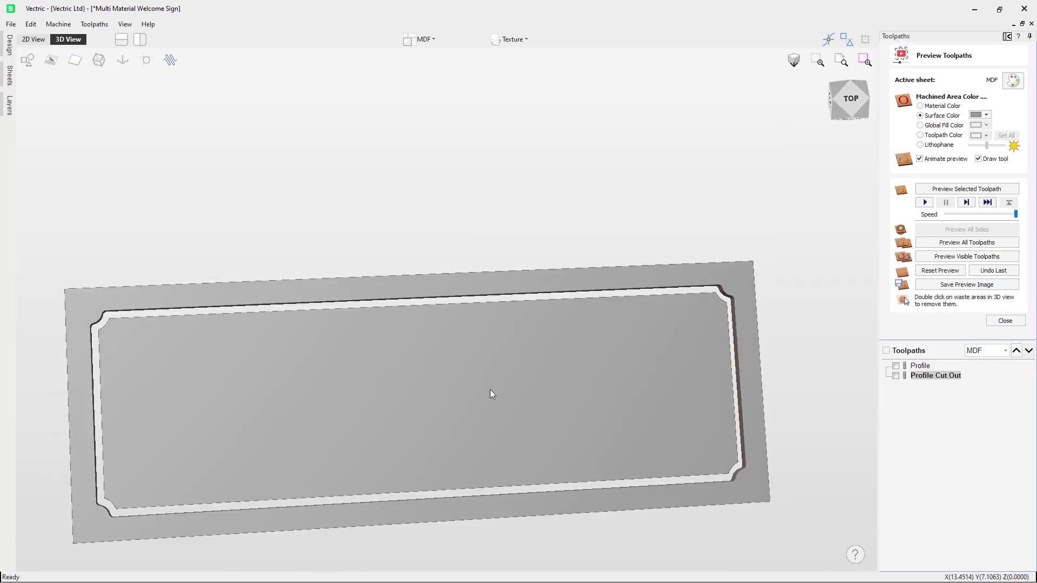
double_click(572, 397)
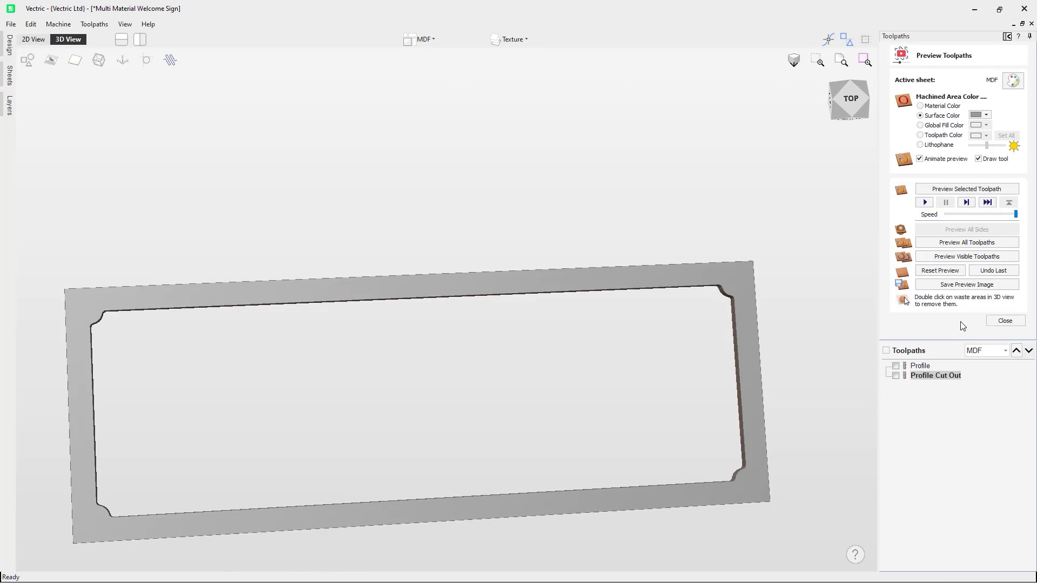
left_click(859, 101)
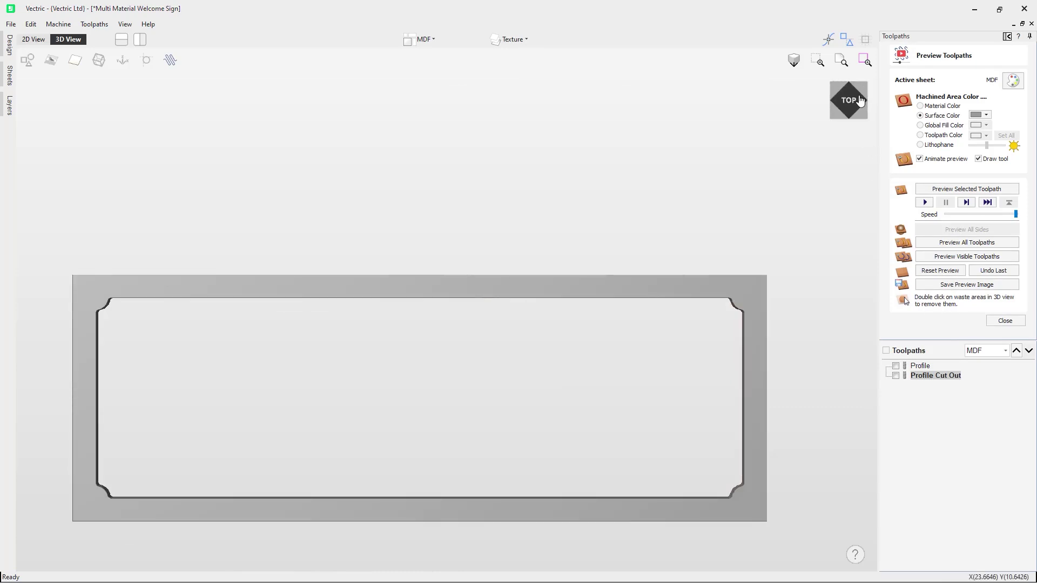